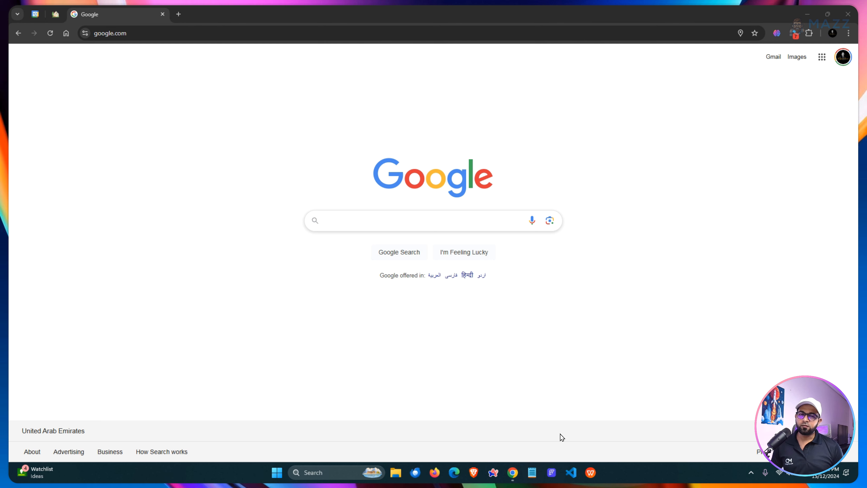
Step: Search Google for "sider au" and open the Sider homepage from the results
left_click(404, 216)
type("sider")
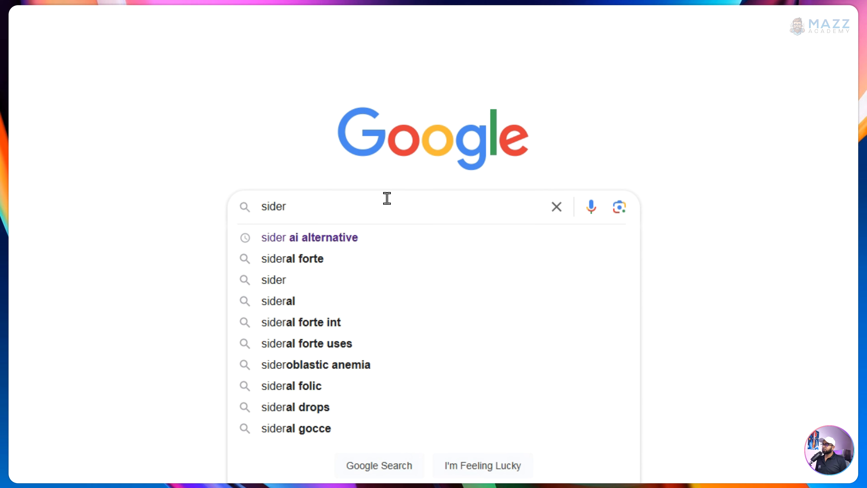
key("Down")
key("Down")
key("Down")
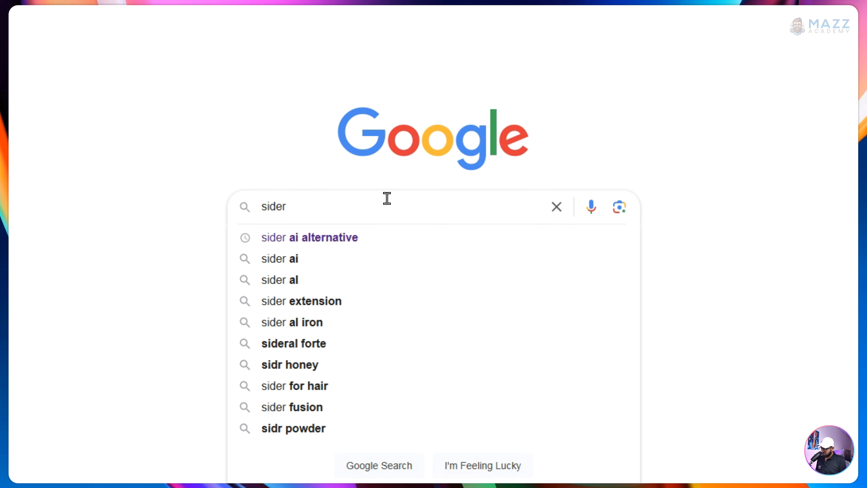
type("au")
key("Return")
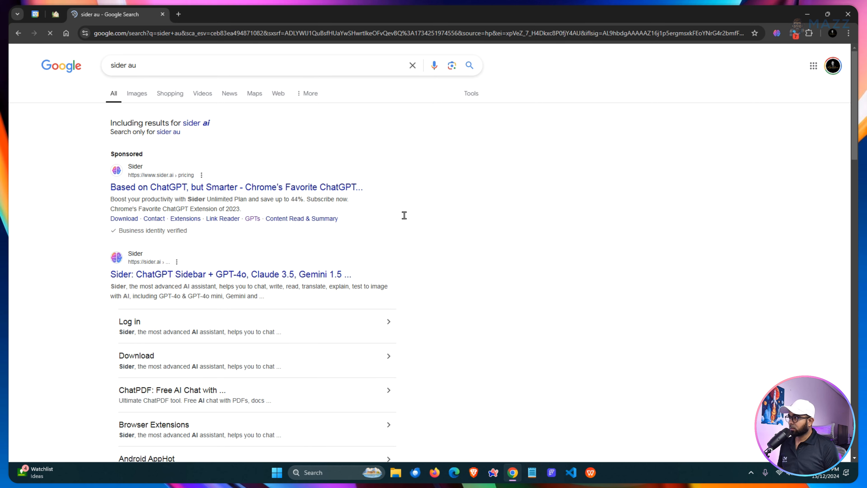
left_click(146, 276)
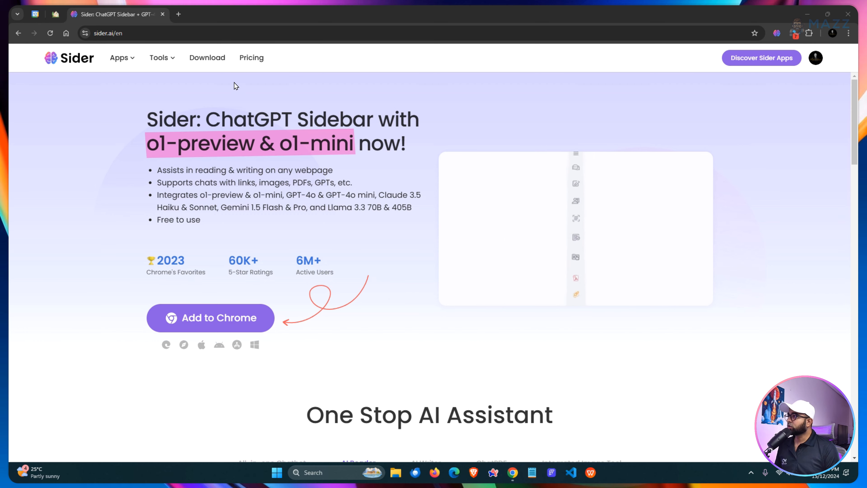
Step: Examine which extension, desktop and mobile platforms Sider is offered for on its homepage
scroll(698, 278, "down", 20)
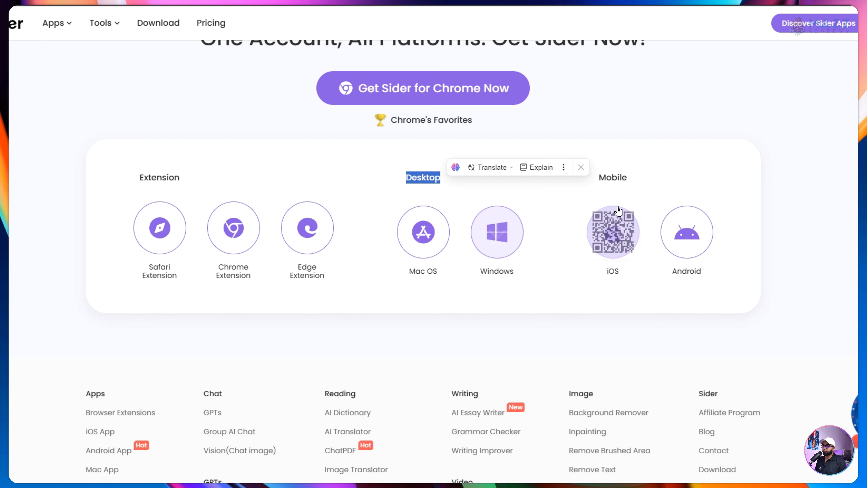
double_click(617, 178)
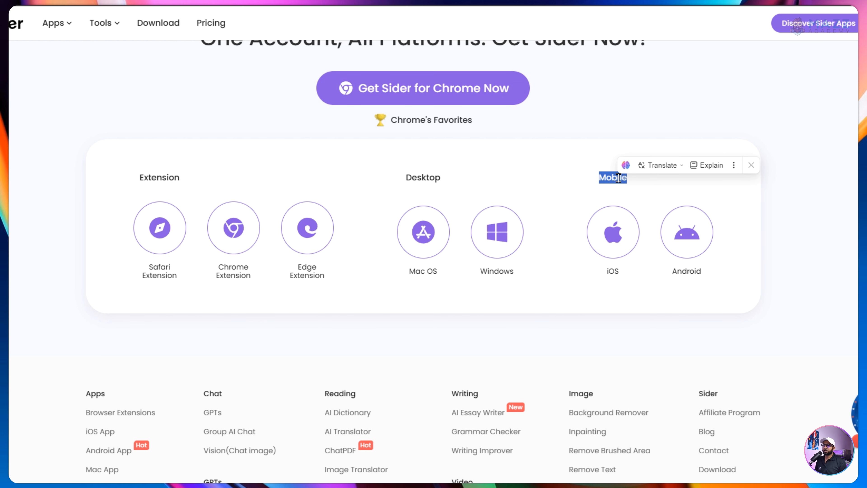
left_click(790, 321)
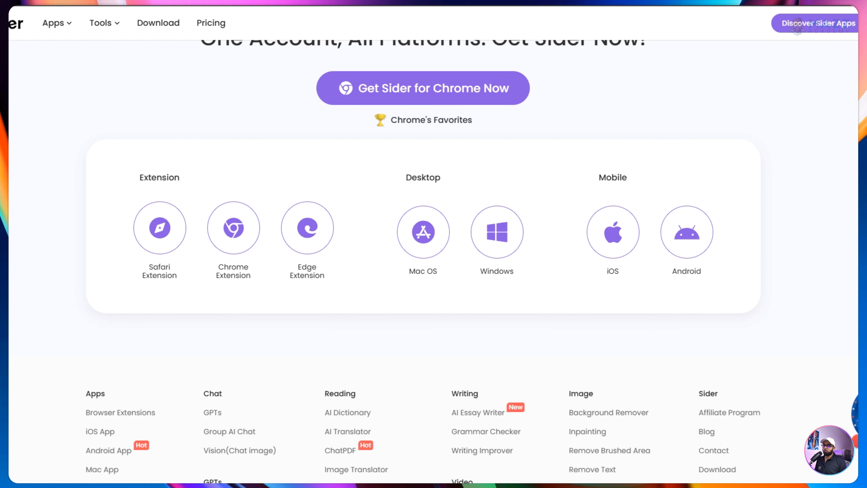
scroll(434, 239, "up", 15)
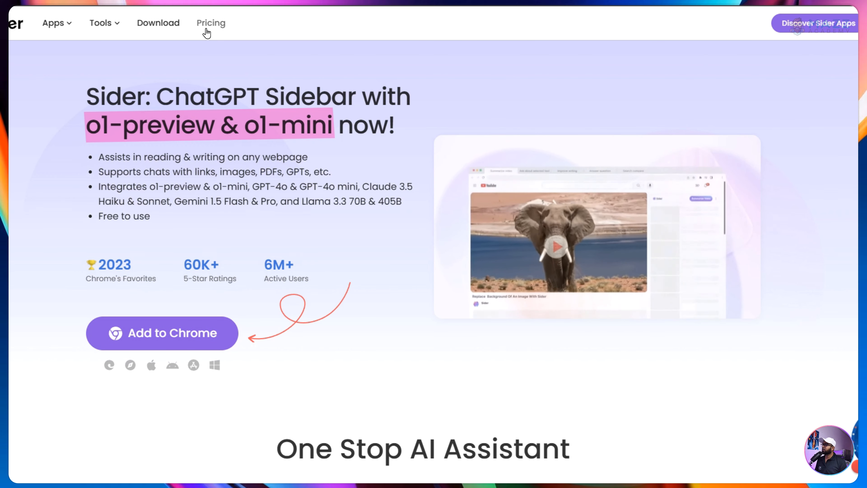
Step: Open Sider's Pricing page and compare the plans under monthly and yearly billing
left_click(206, 27)
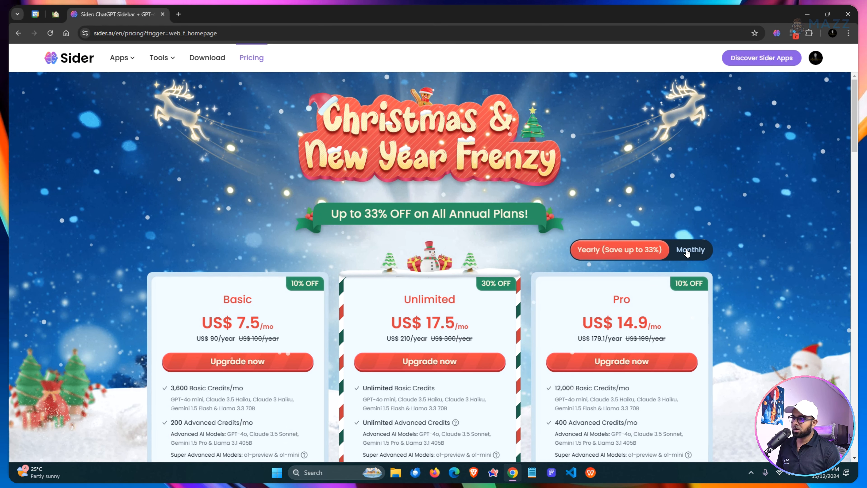
scroll(687, 252, "down", 4)
left_click(687, 163)
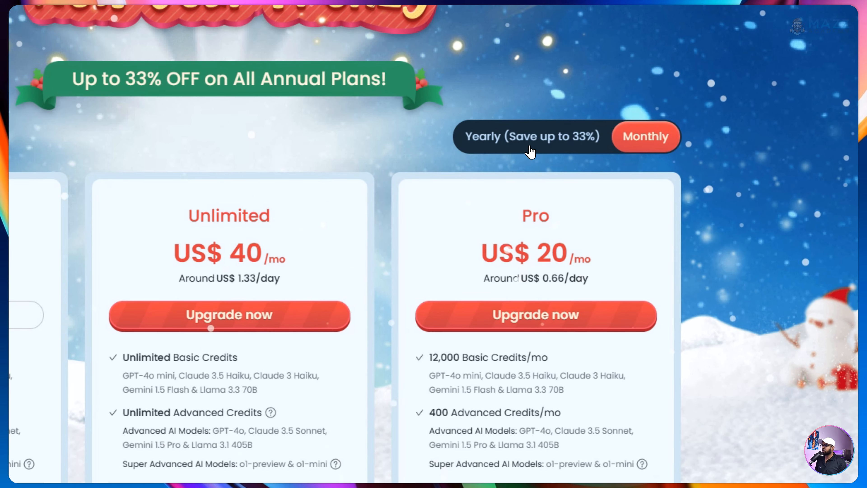
left_click(530, 151)
scroll(290, 343, "down", 3)
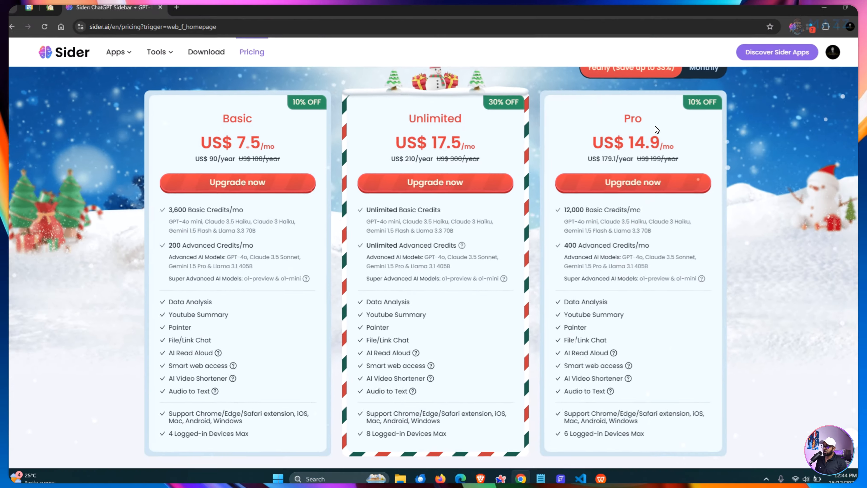
Step: Examine the Basic plan's credits and AI models under yearly billing, plus the Sider versus ChatGPT feature comparison
double_click(225, 118)
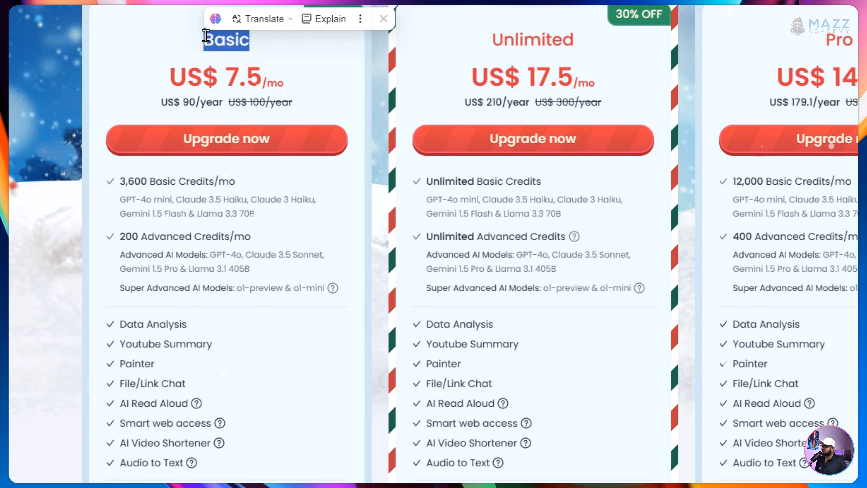
left_click_drag(120, 181, 247, 198)
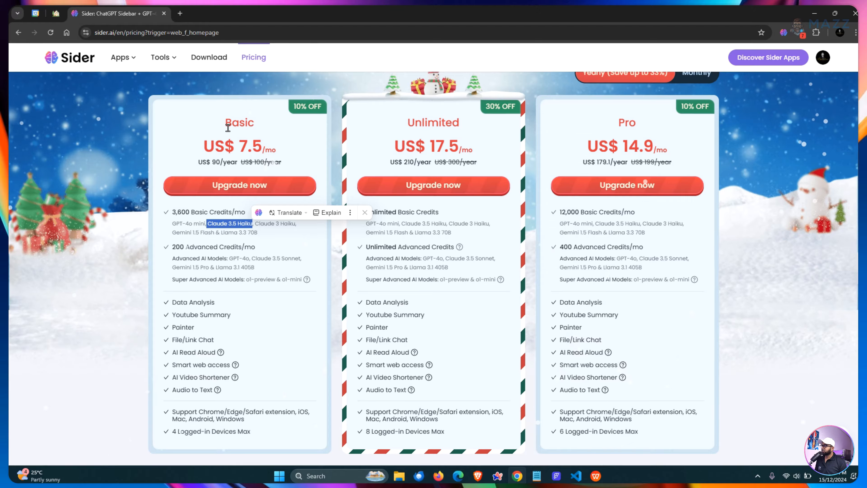
double_click(228, 128)
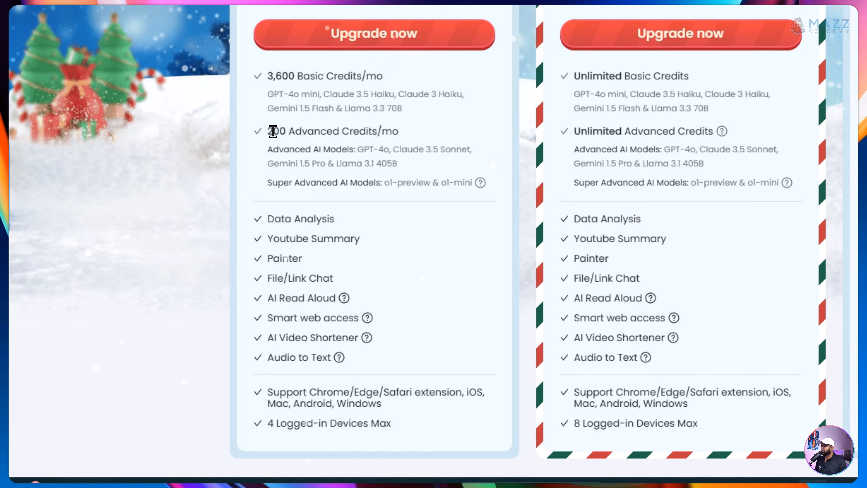
left_click_drag(270, 131, 389, 152)
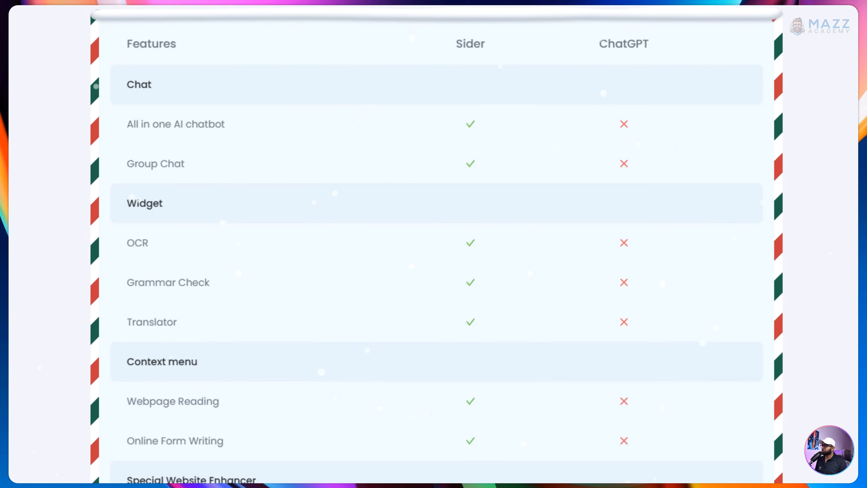
scroll(742, 212, "up", 2)
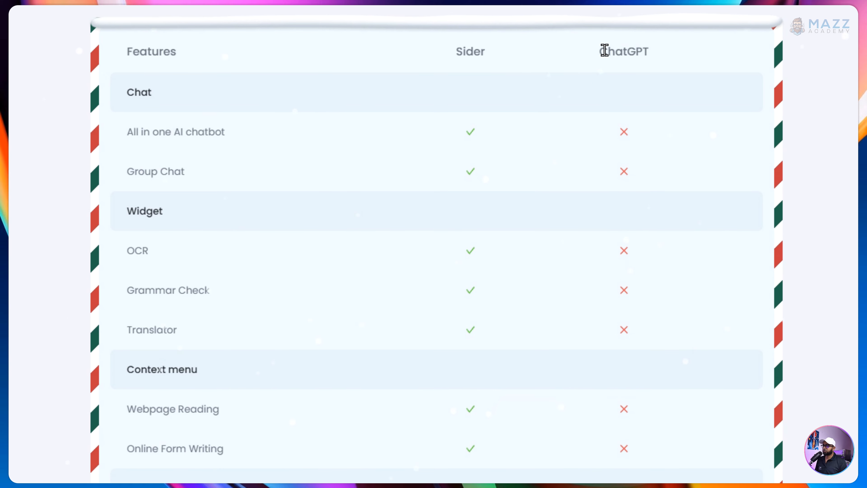
left_click_drag(604, 54, 660, 55)
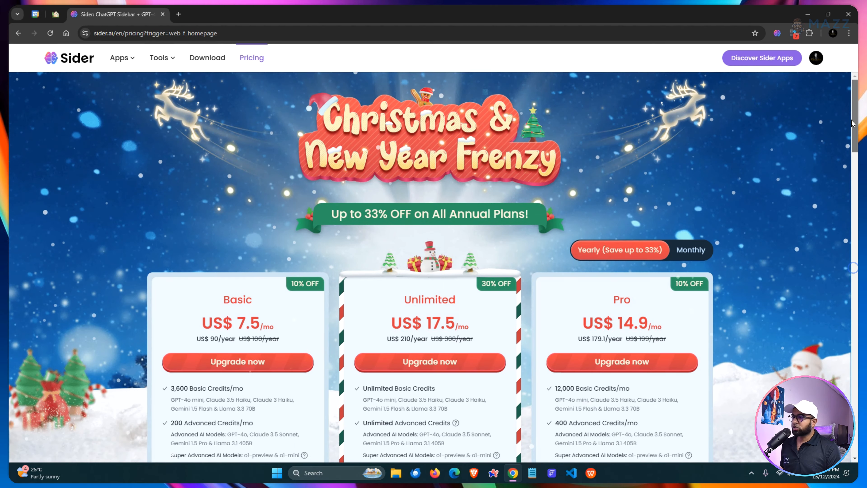
Step: Switch the displayed plan prices to monthly billing
scroll(434, 266, "down", 5)
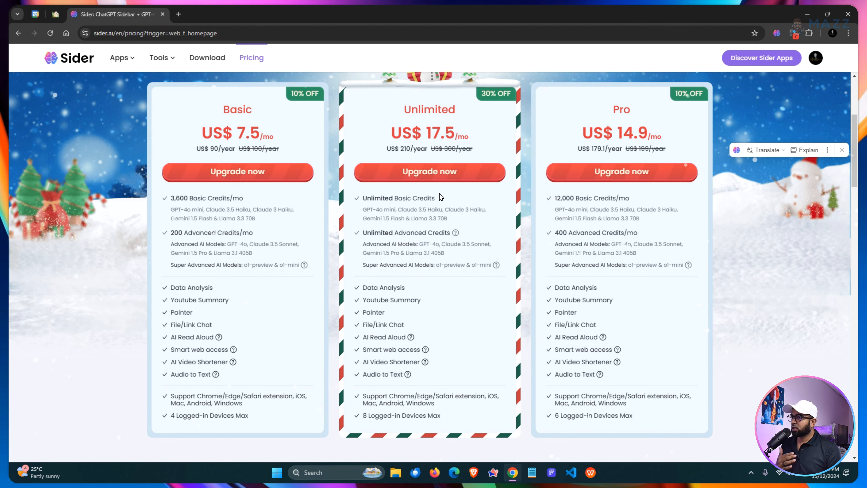
scroll(685, 192, "up", 3)
left_click(685, 191)
scroll(302, 293, "down", 2)
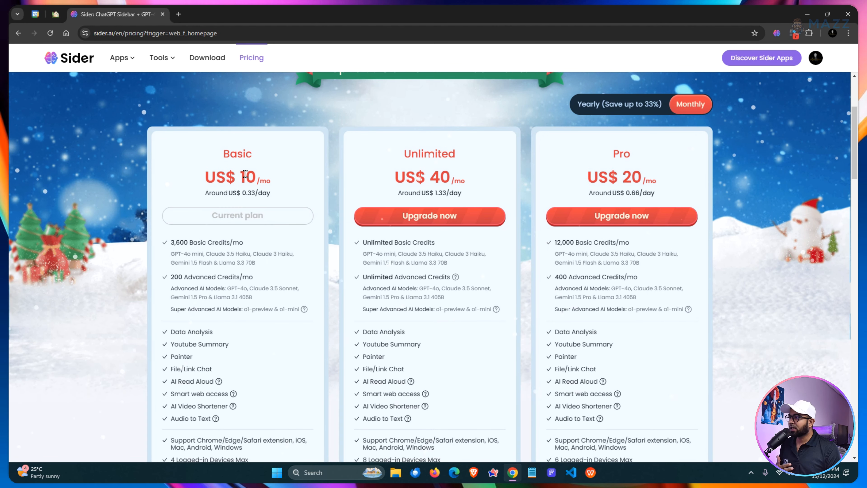
Step: Examine the Basic plan's monthly price and the AI models covered by its basic and advanced credits
left_click_drag(245, 174, 287, 185)
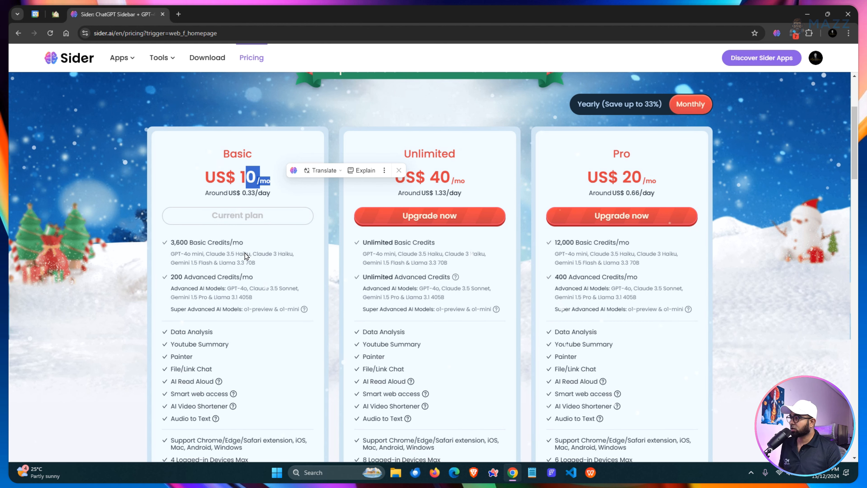
left_click_drag(170, 253, 280, 264)
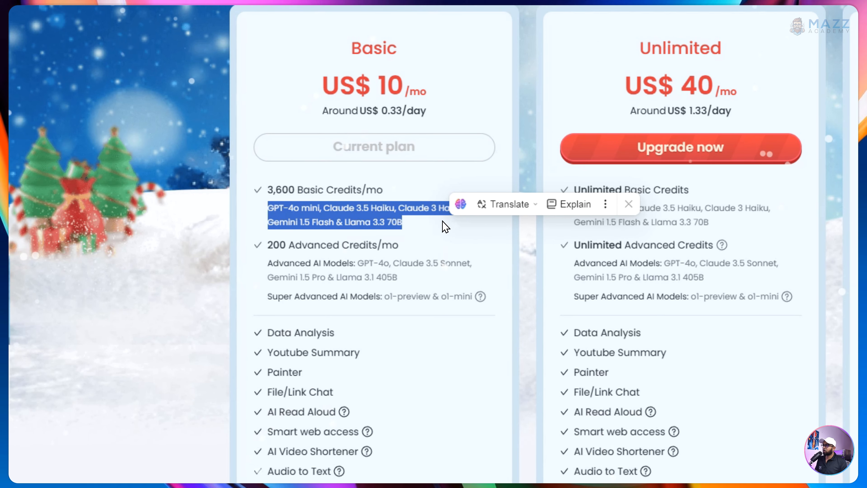
left_click(293, 208)
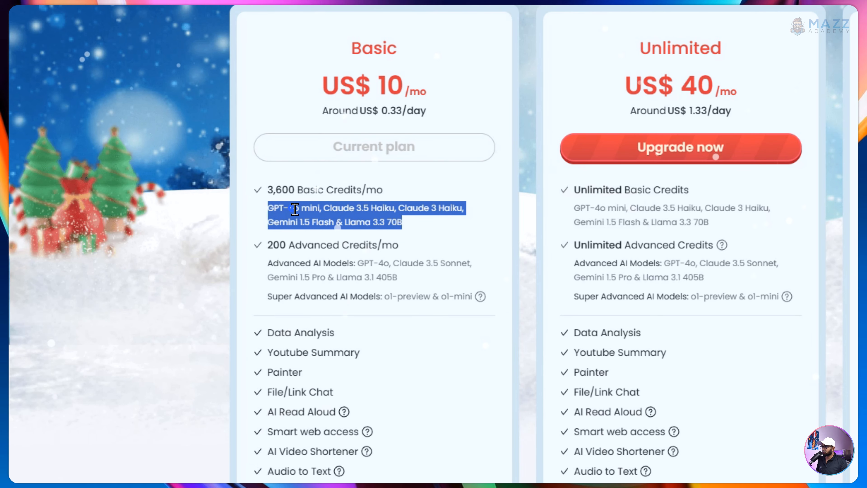
left_click_drag(268, 263, 412, 280)
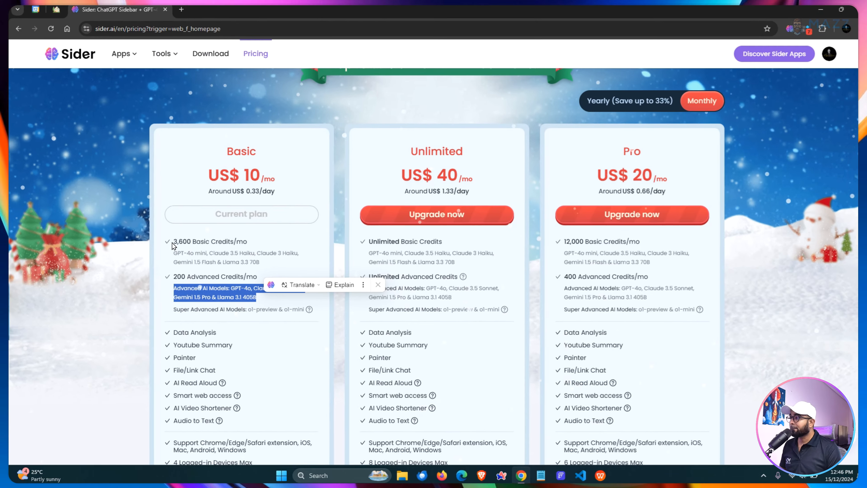
left_click_drag(268, 189, 411, 228)
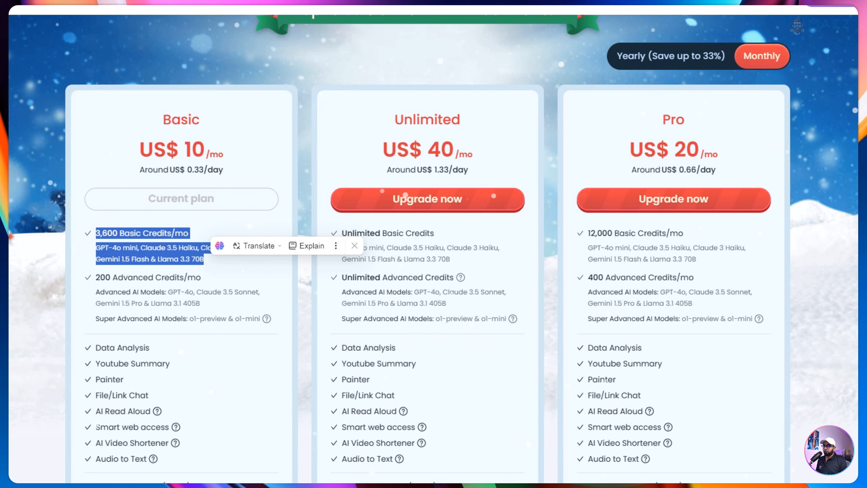
Step: Look through the tool lists in the Pricing page's footer, including the AI Video Shortener
scroll(243, 266, "down", 20)
scroll(434, 246, "down", 2)
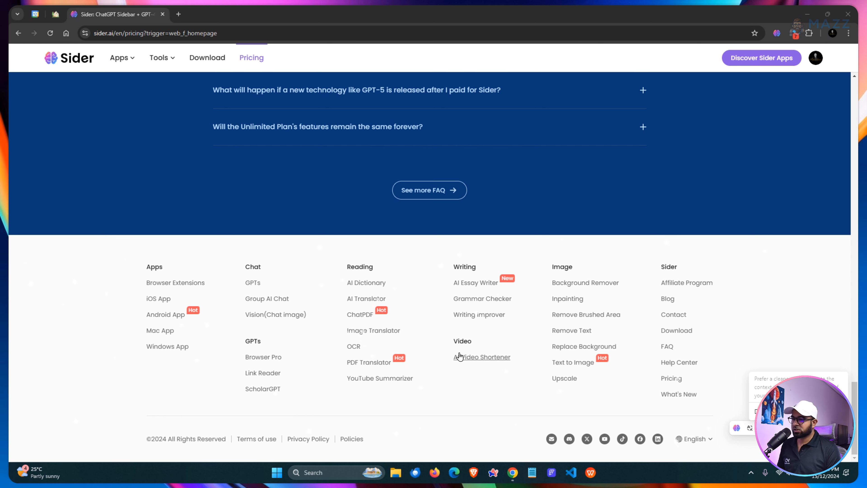
left_click_drag(454, 357, 516, 381)
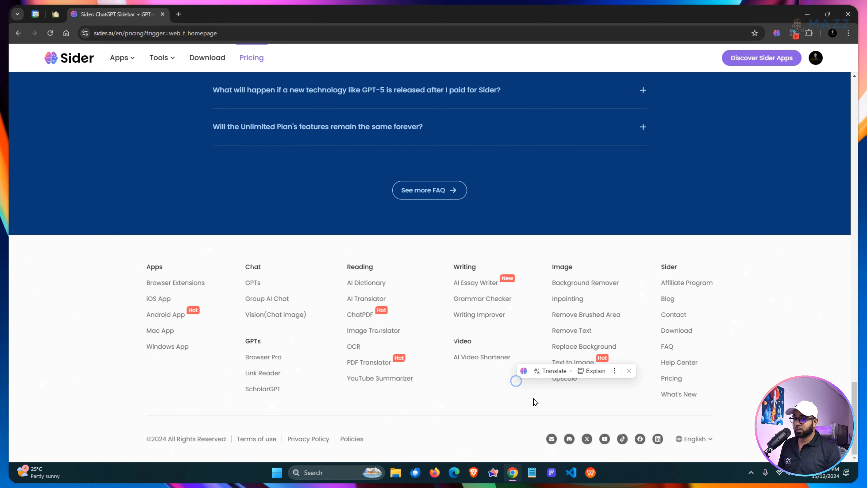
left_click(856, 417)
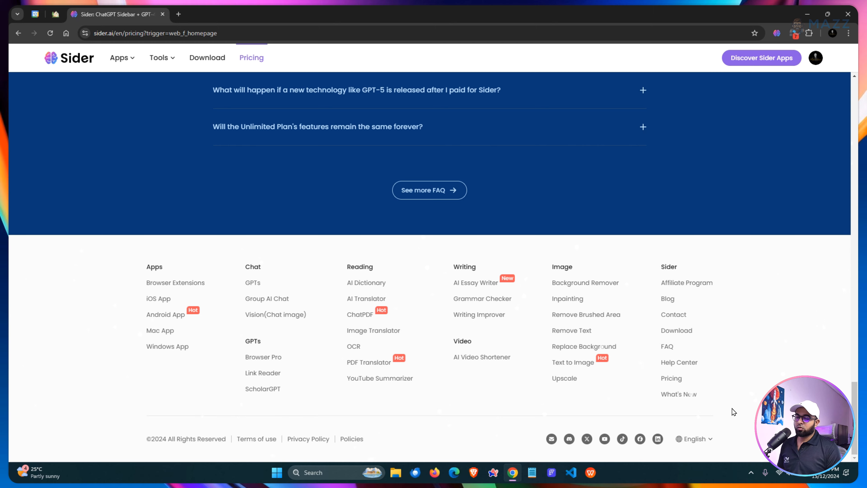
left_click_drag(858, 401, 832, 82)
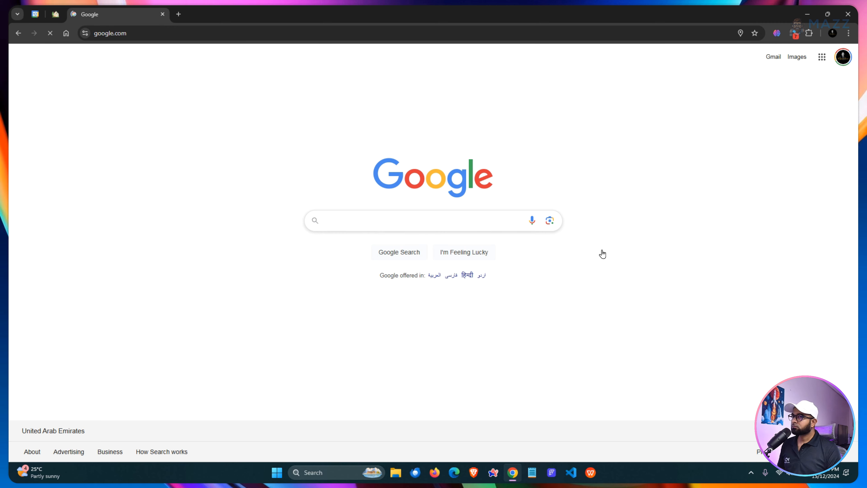
Step: Open the Sider sidebar beside the Google homepage in a wider panel and dismiss its page Summarize suggestion
left_click(777, 35)
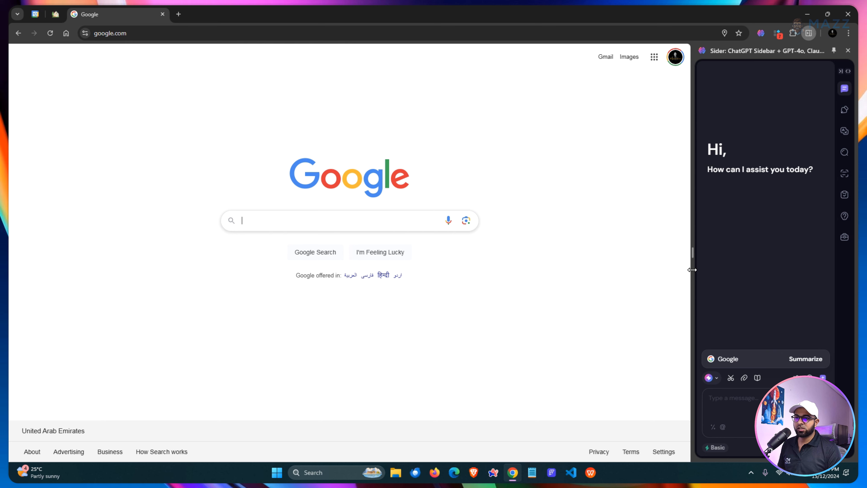
left_click_drag(695, 269, 563, 266)
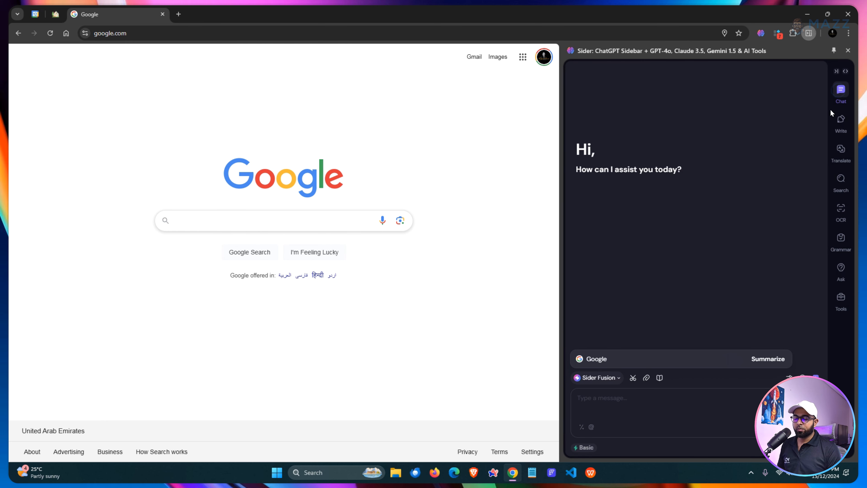
left_click(792, 351)
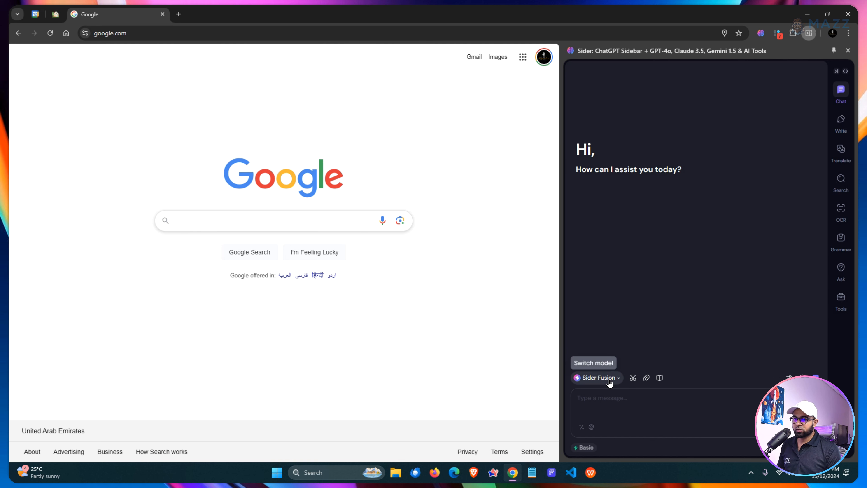
Step: Review the AI models available for Sider chat and the file types supported for attachments
left_click(601, 378)
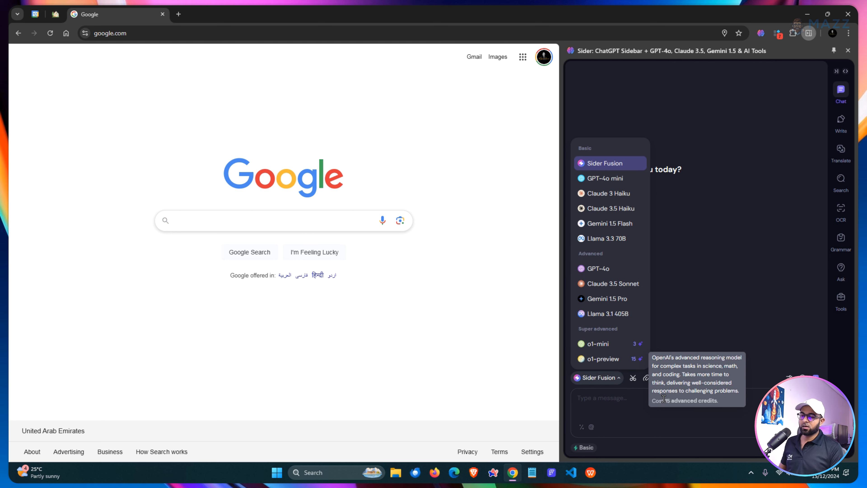
mouse_move(582, 451)
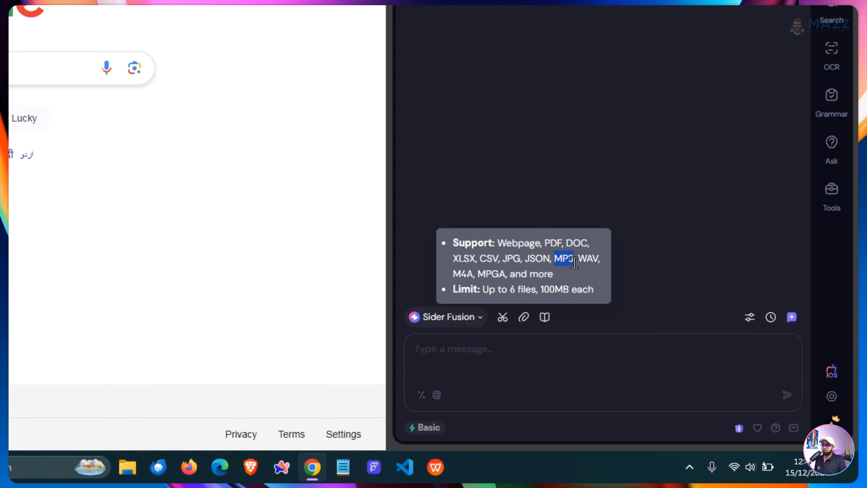
left_click_drag(584, 257, 576, 257)
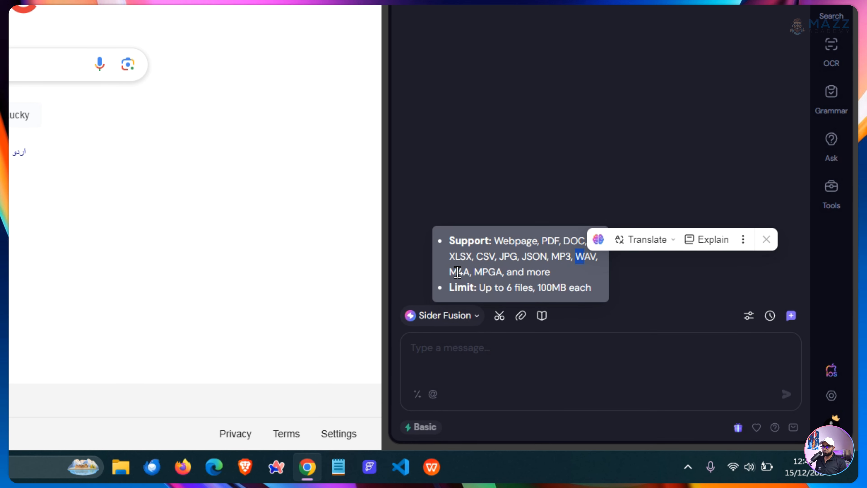
double_click(480, 271)
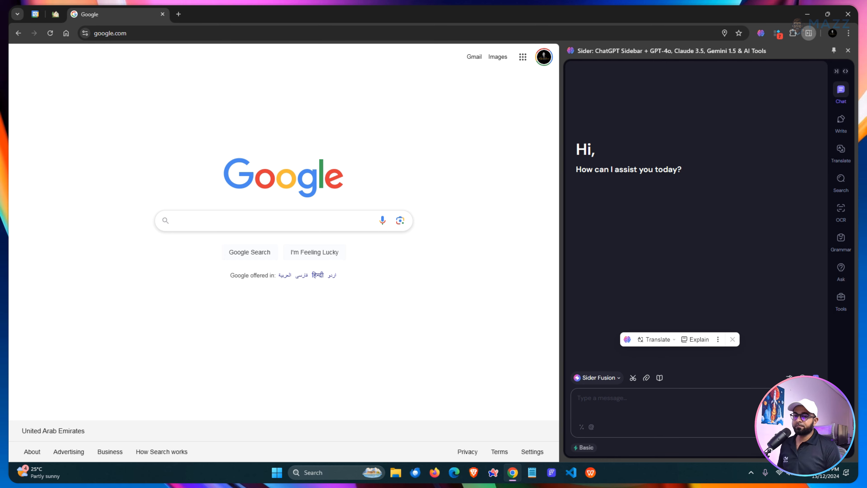
Step: Open Sider's full settings page from the sidebar and close the sidebar to give the page more room
left_click(789, 377)
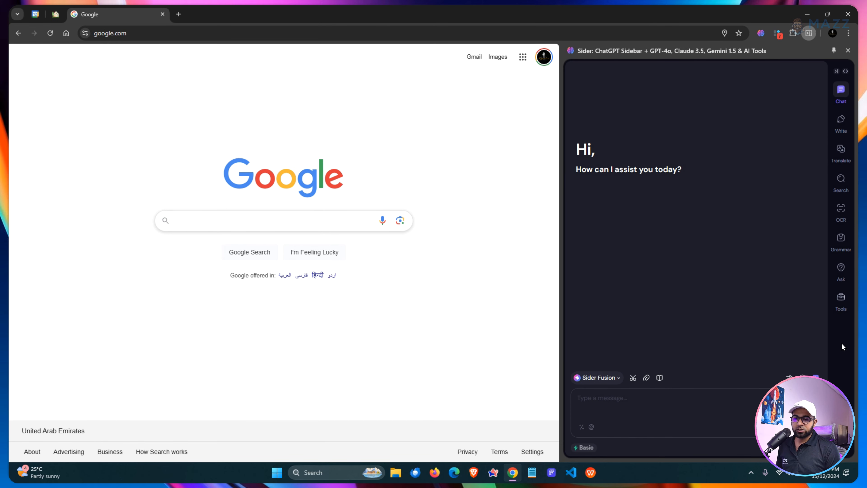
left_click(841, 428)
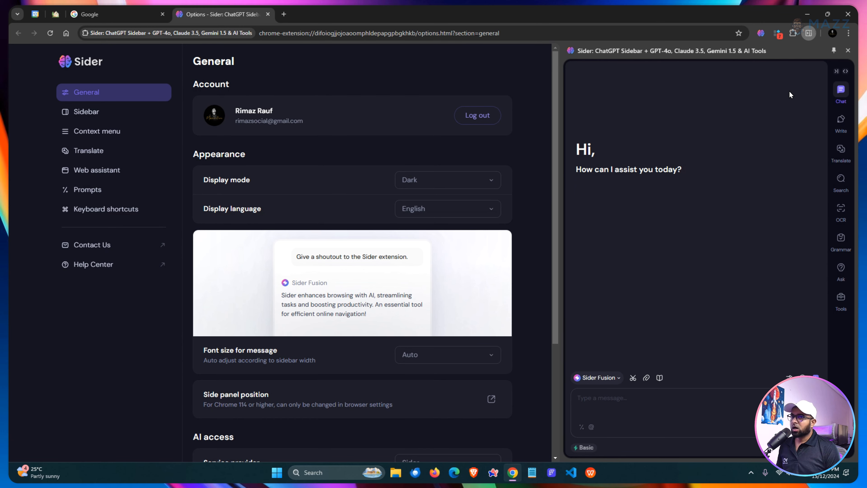
left_click(851, 51)
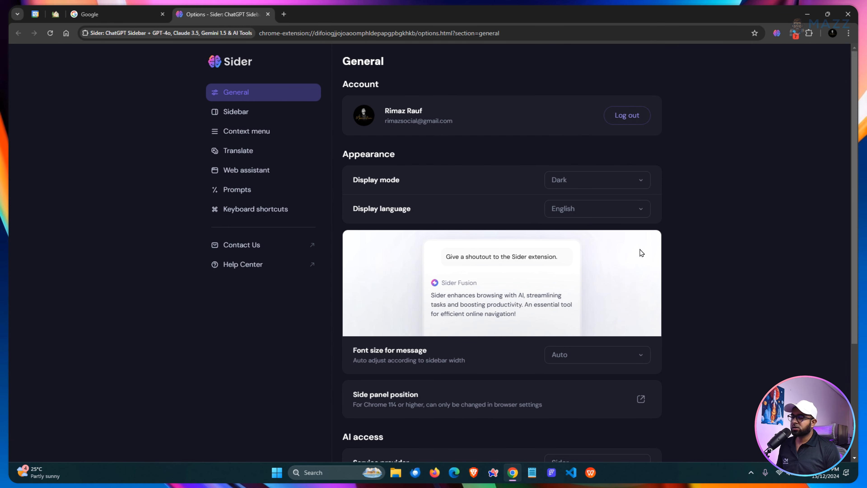
Step: Review the General settings for appearance and side panel position, and check the available AI service providers without changing the selection
left_click_drag(854, 131, 856, 253)
scroll(562, 153, "up", 3)
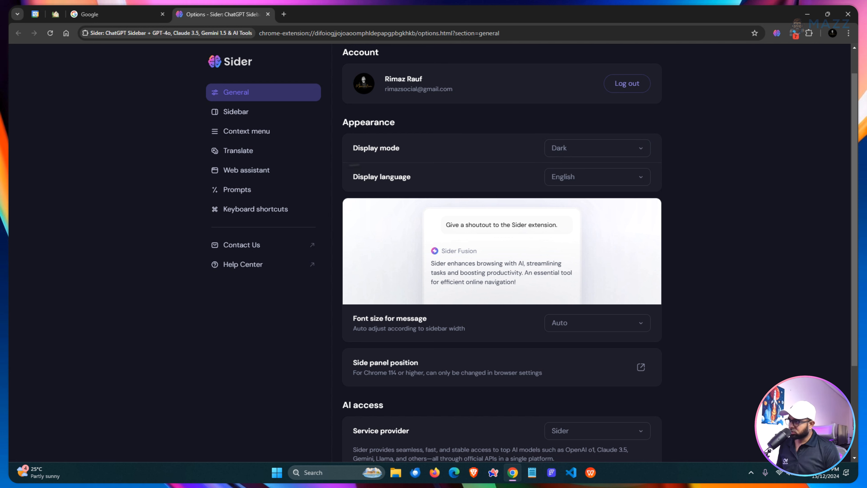
scroll(741, 274, "down", 3)
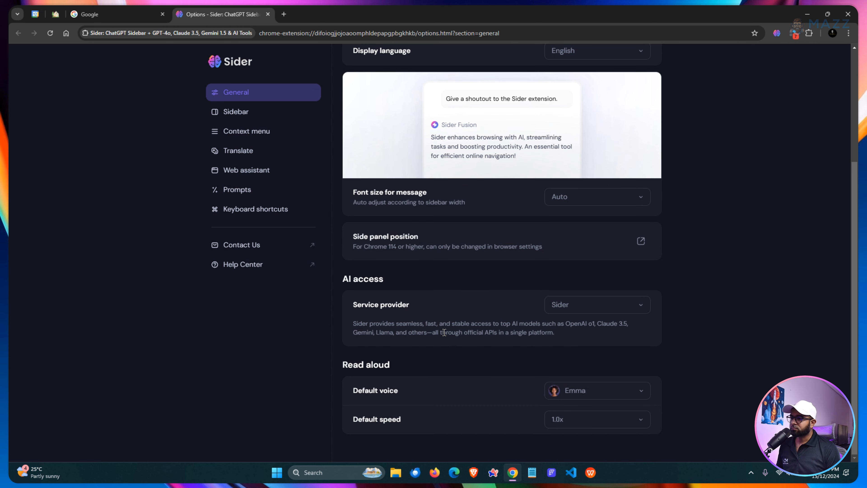
left_click(589, 306)
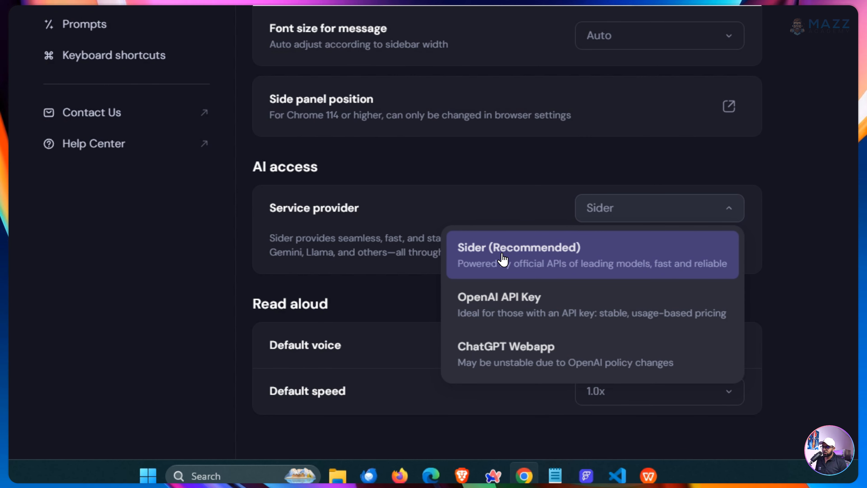
left_click(300, 242)
left_click(641, 208)
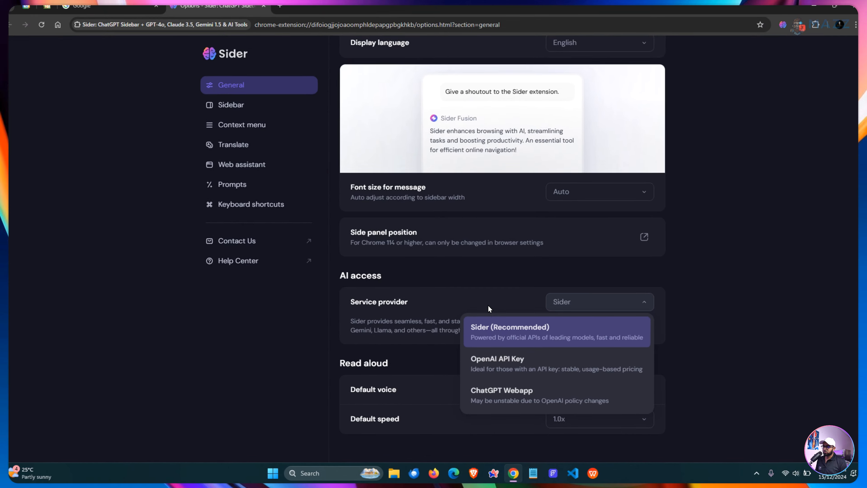
left_click(508, 269)
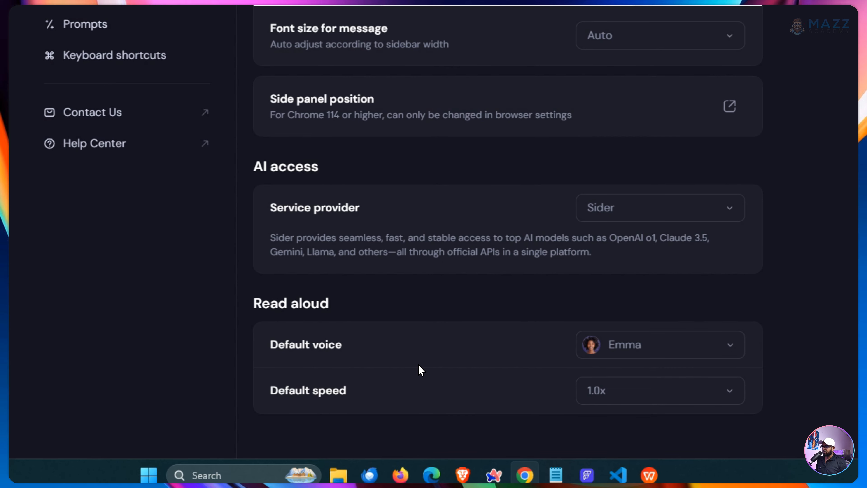
Step: Look through the default voices offered for Read aloud and leave the voice list without choosing another
left_click(639, 346)
scroll(667, 239, "down", 2)
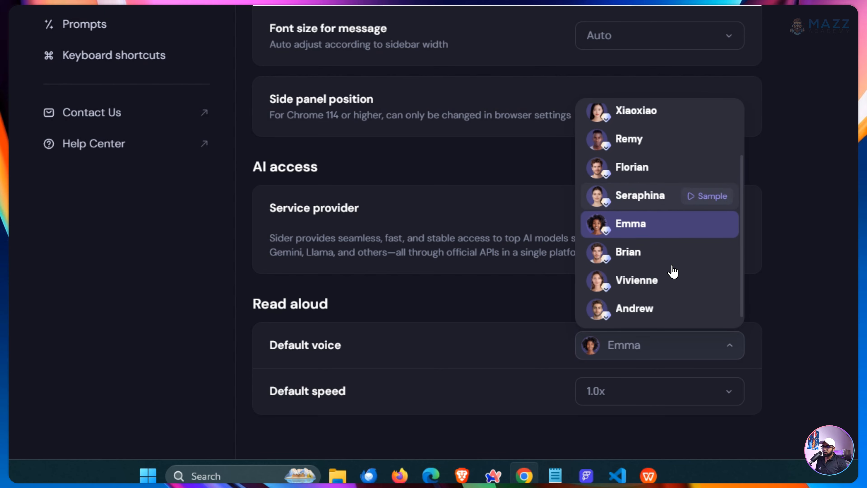
scroll(639, 152, "up", 2)
scroll(647, 273, "down", 2)
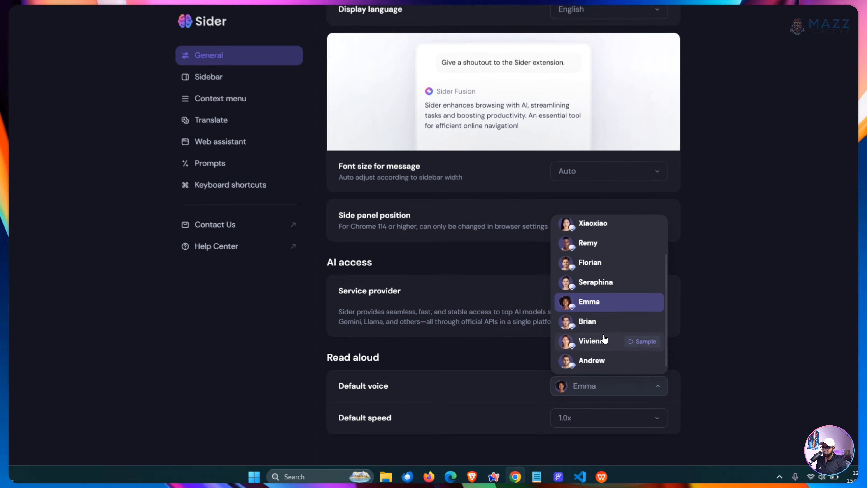
left_click(475, 392)
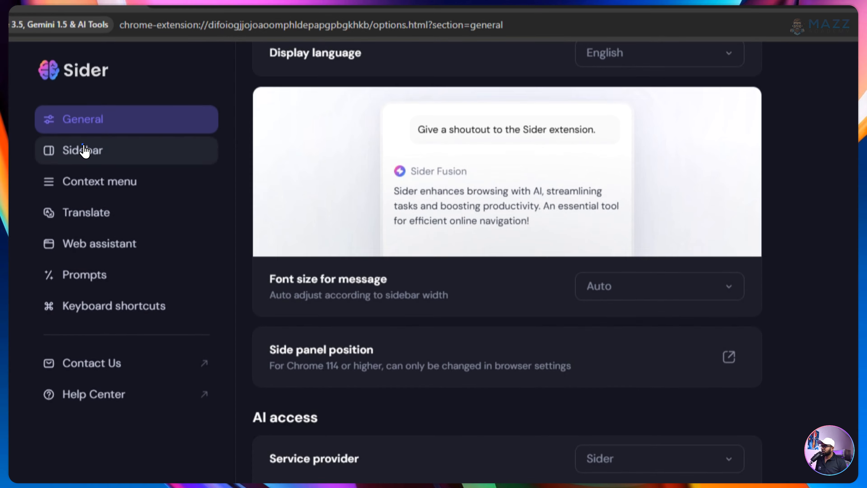
Step: Examine the Sidebar settings for reopening chats, and toggle the Sider sidebar to see the reopening behaviour
left_click(83, 147)
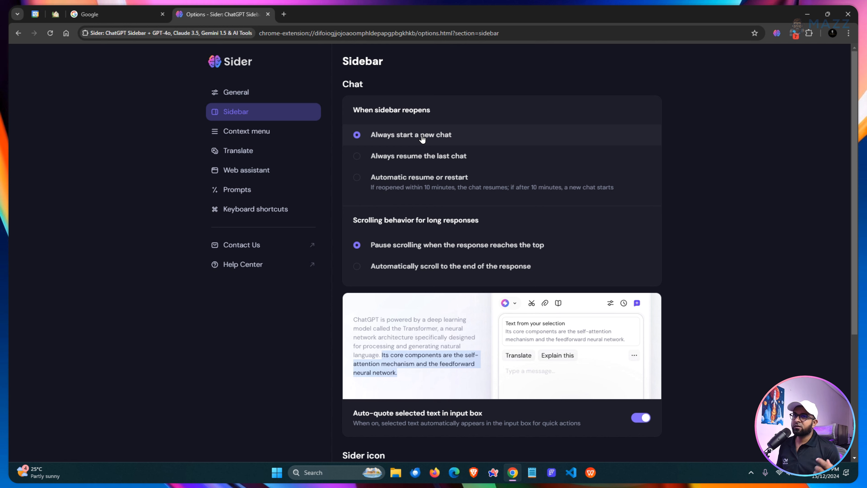
left_click(777, 33)
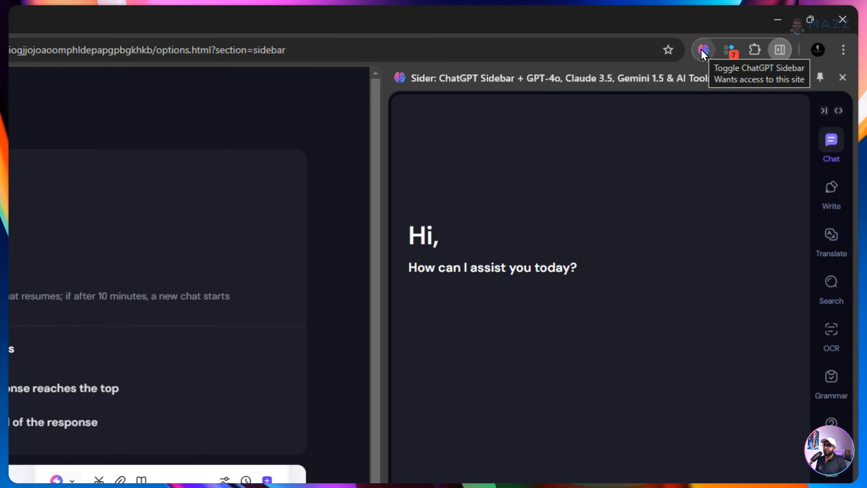
left_click(703, 51)
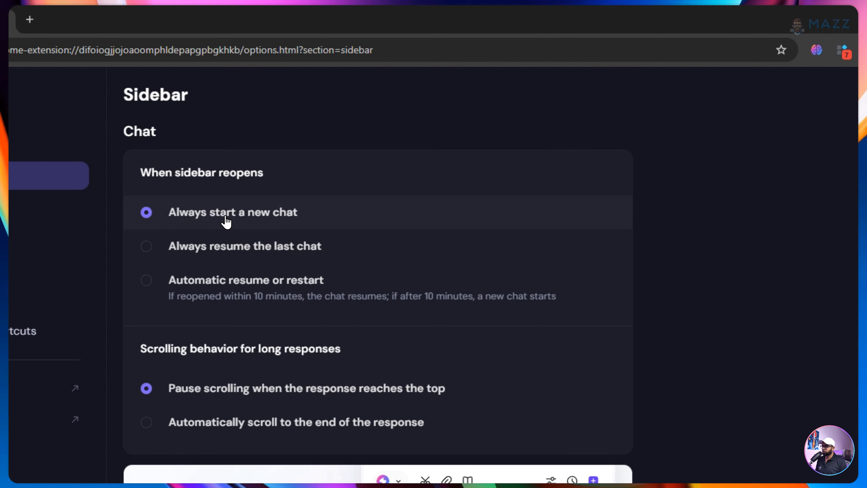
Step: Try the option that always shows the Sider icon on pages
scroll(234, 239, "down", 3)
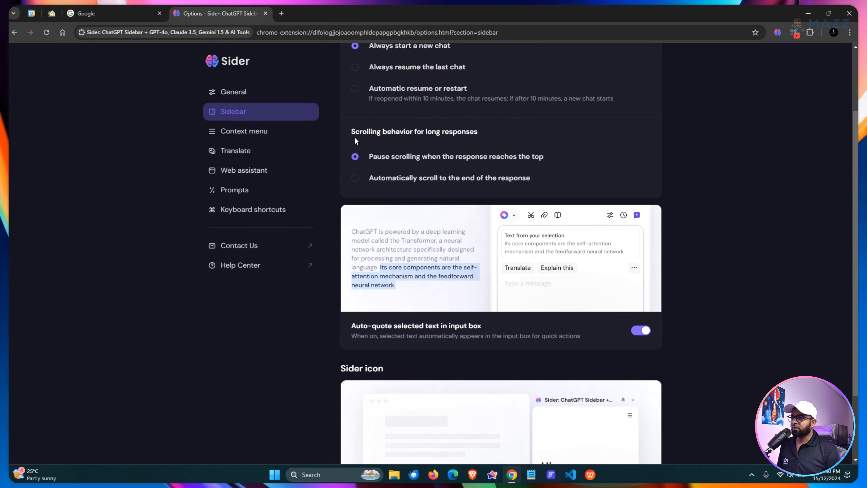
scroll(484, 190, "down", 2)
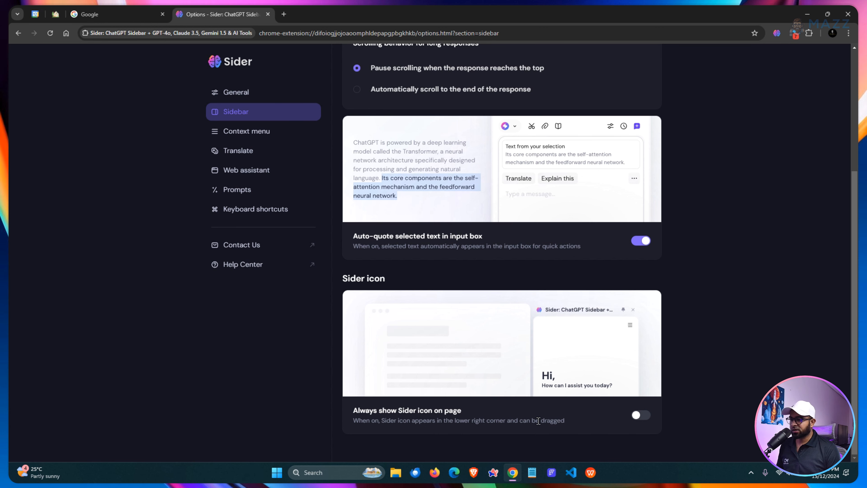
left_click(640, 416)
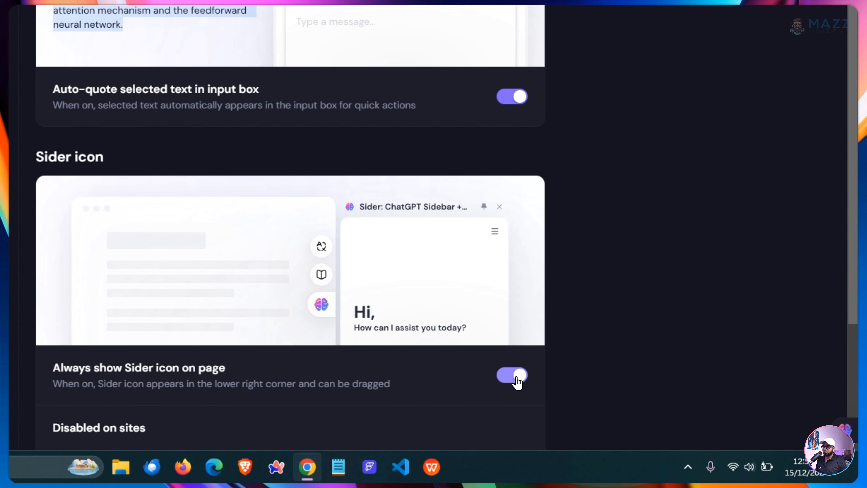
scroll(511, 379, "down", 5)
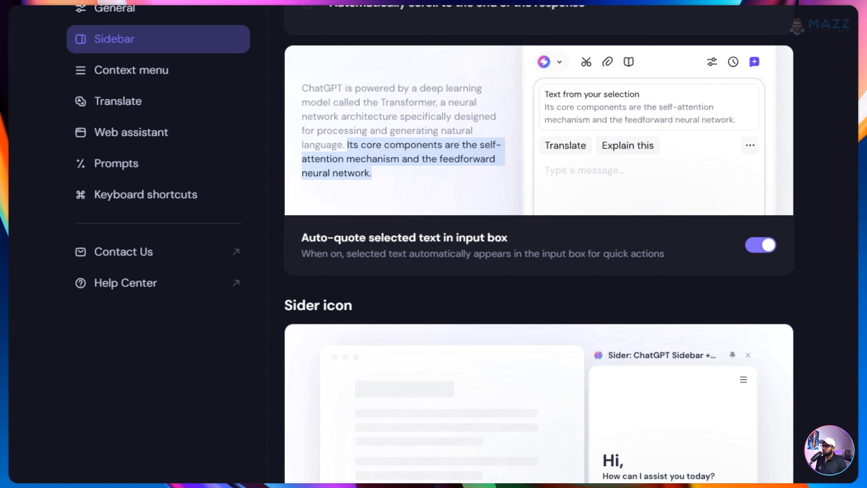
Step: Review the Context menu settings and the Translate settings for target language, display mode and input translation
left_click(102, 81)
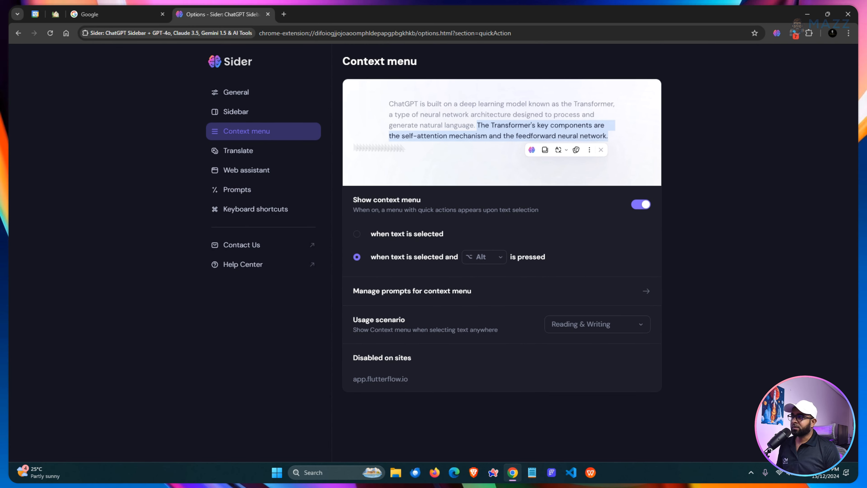
left_click(223, 149)
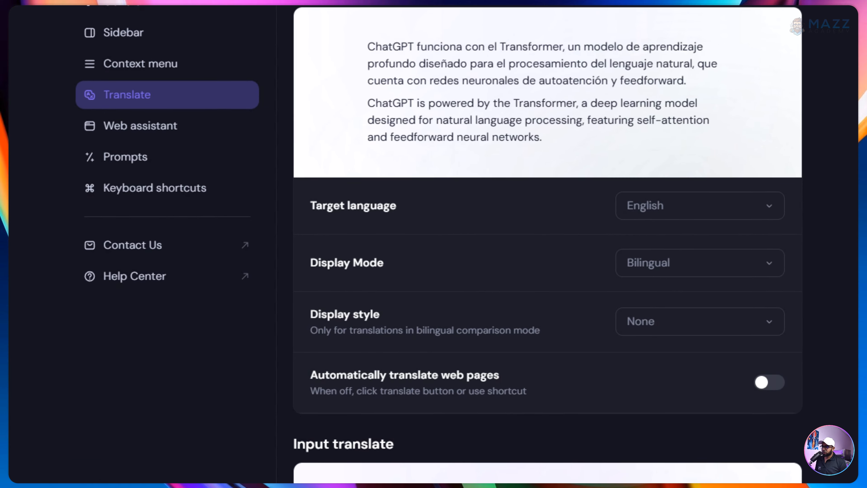
scroll(665, 256, "down", 2)
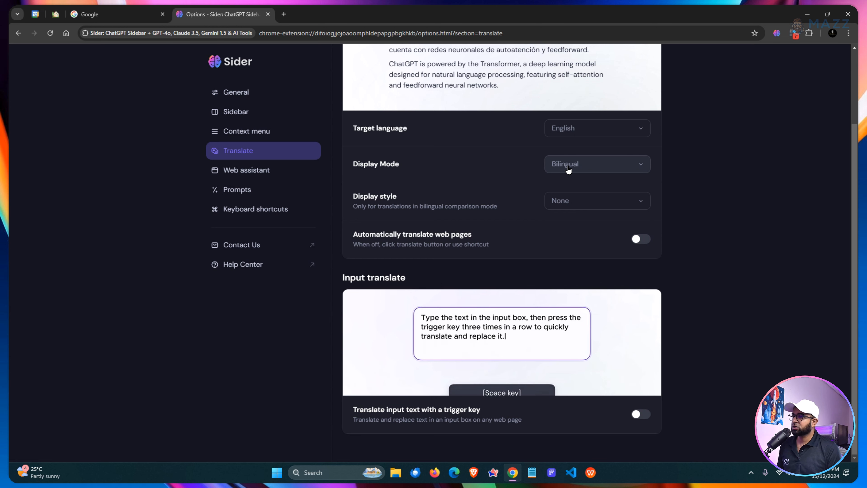
Step: Review the Web assistant settings for search results, YouTube, images, email, code, input boxes, Q&A sites and ChatGPT model comparison
left_click(229, 170)
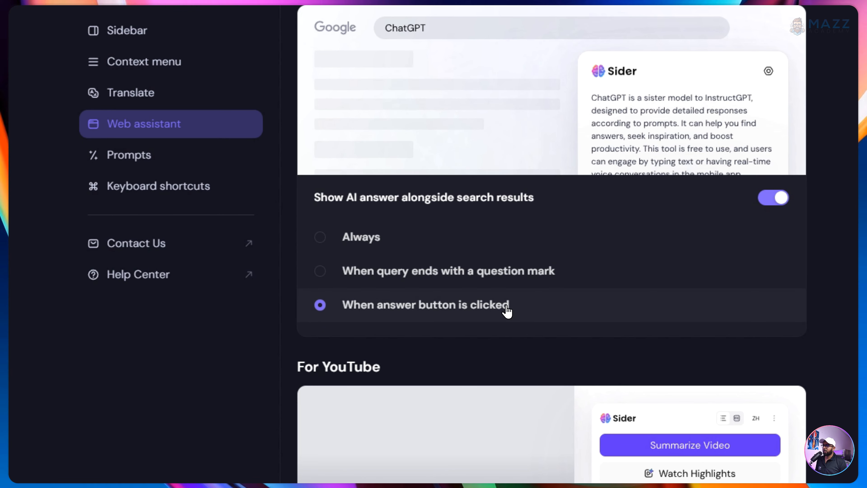
scroll(792, 430, "down", 10)
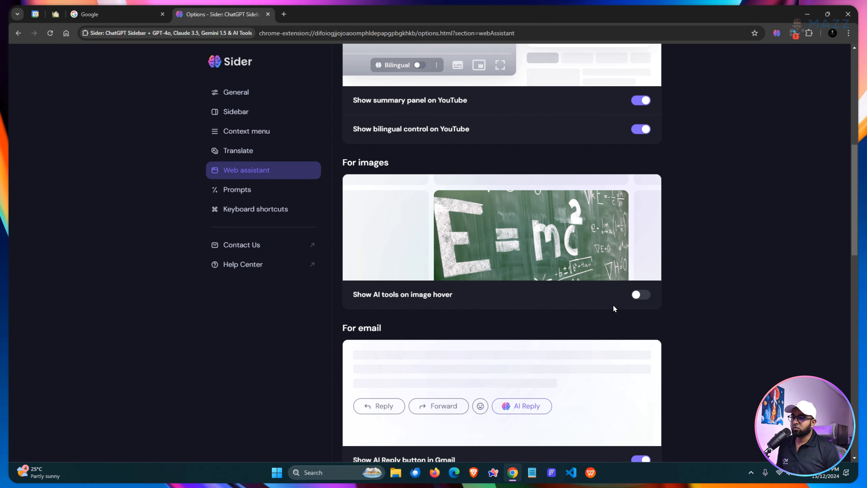
scroll(649, 304, "down", 6)
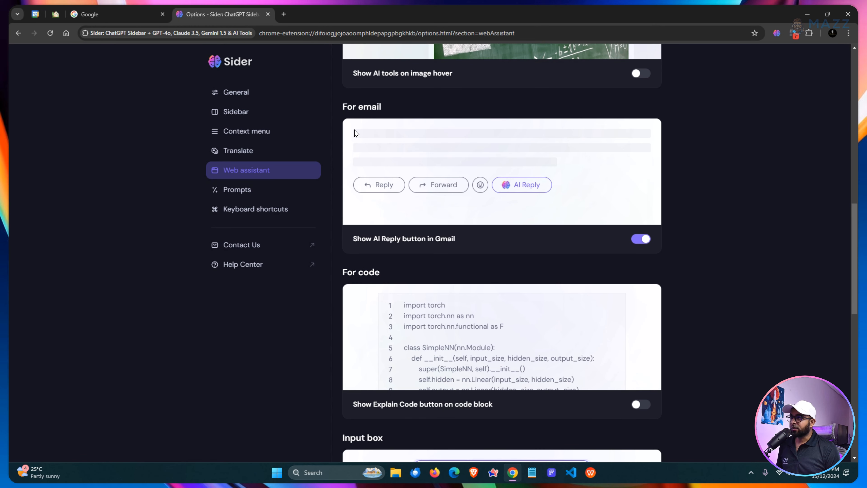
left_click_drag(342, 107, 396, 109)
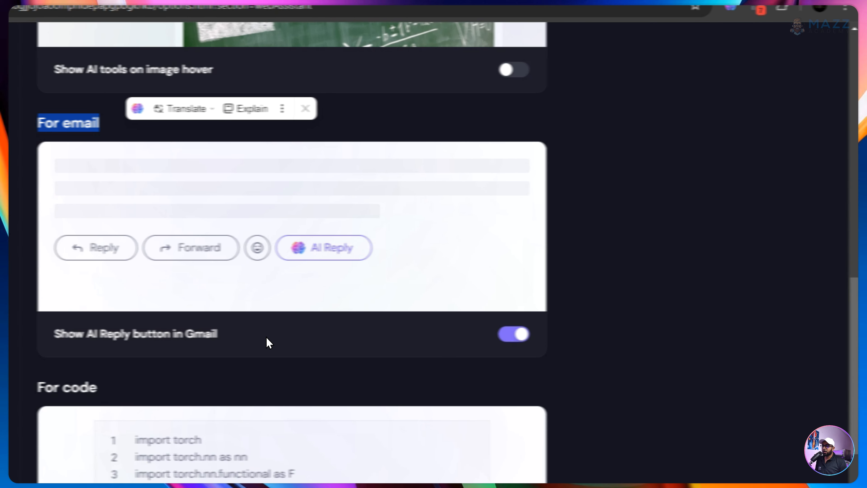
scroll(271, 379, "down", 3)
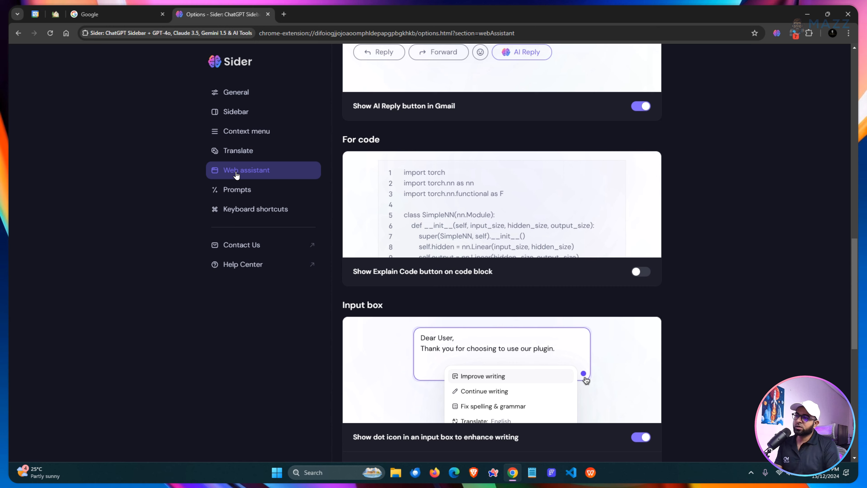
scroll(670, 283, "down", 8)
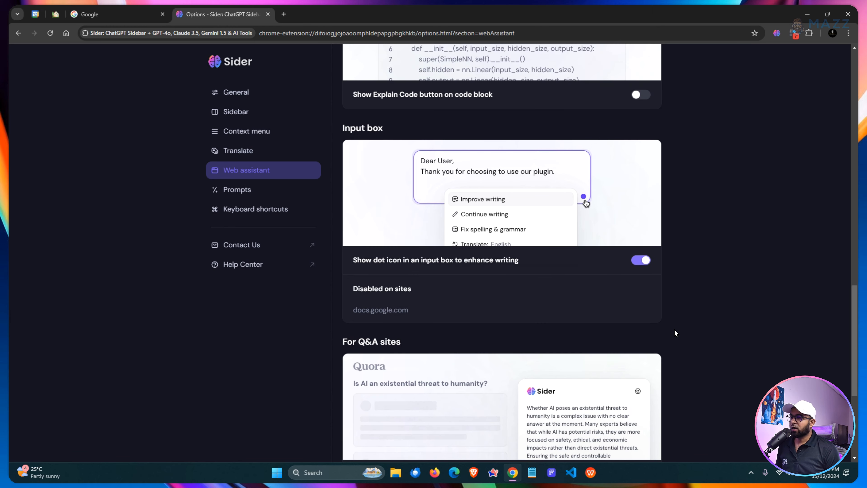
scroll(676, 334, "down", 4)
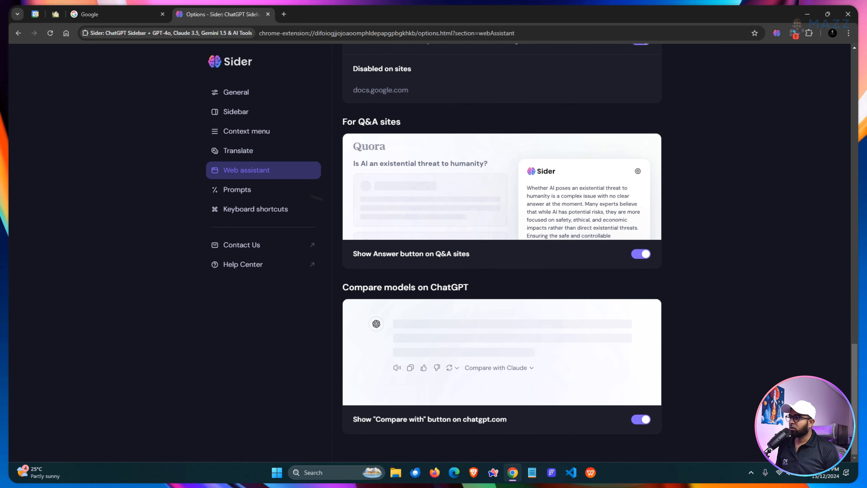
Step: Compare the Chat/Ask, Reading and Writing lists in the Prompts settings, ending on Chat/Ask
left_click(236, 189)
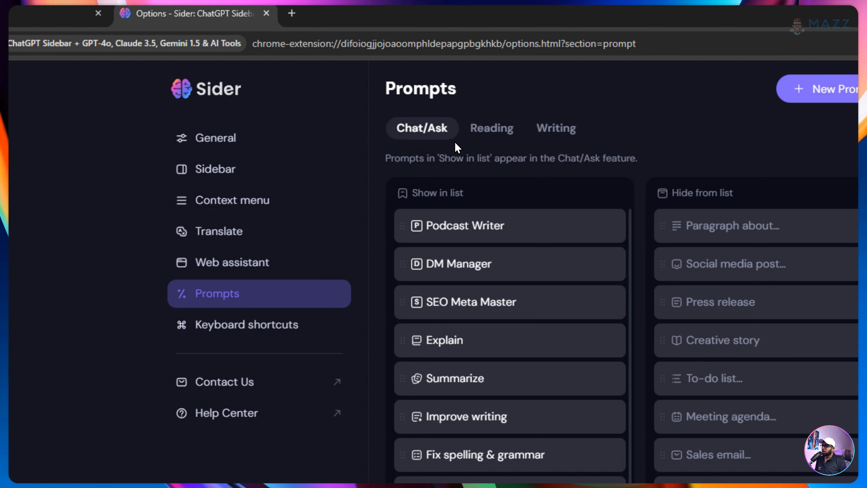
left_click(494, 129)
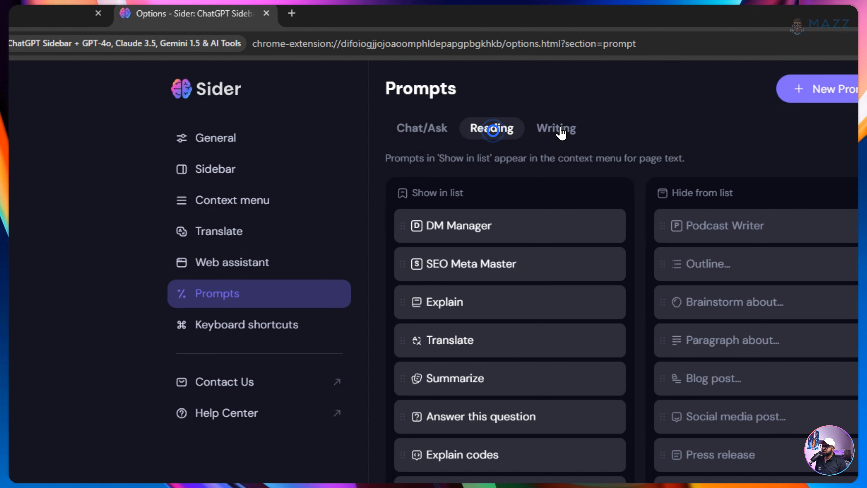
left_click(564, 126)
left_click(413, 129)
scroll(463, 195, "down", 8)
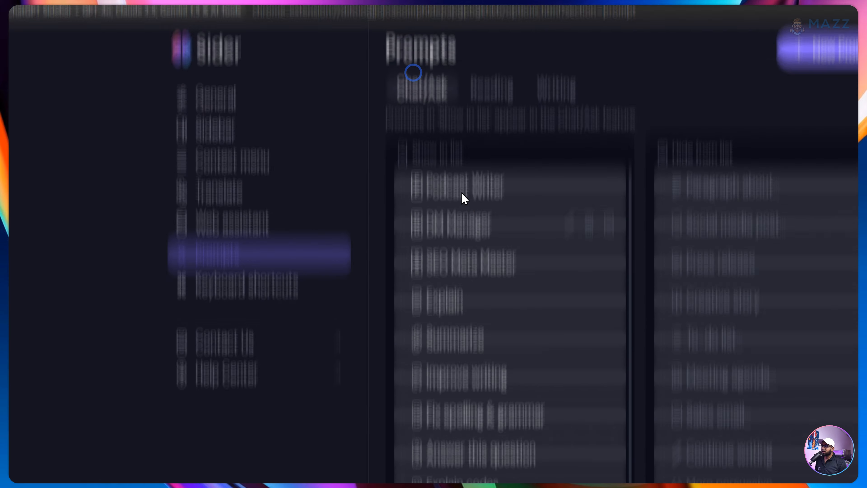
scroll(505, 215, "up", 8)
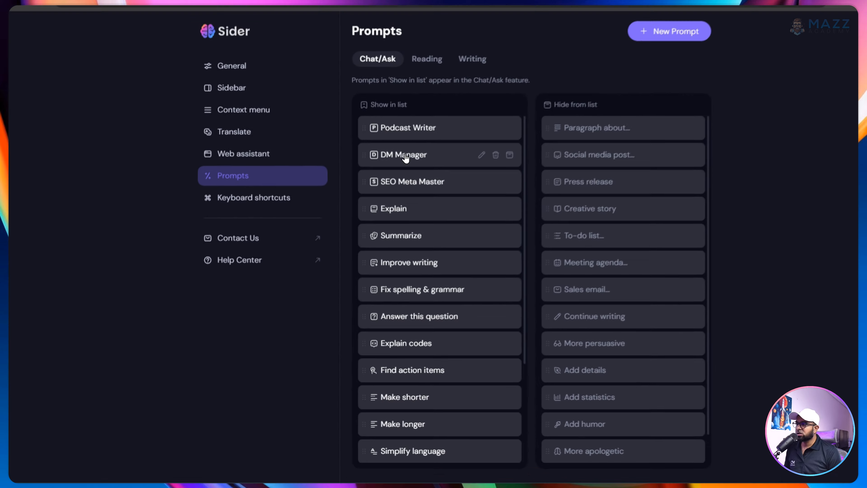
Step: View the Podcast Writer prompt's details, close them without saving, and look through the remaining Chat/Ask prompts
left_click(482, 128)
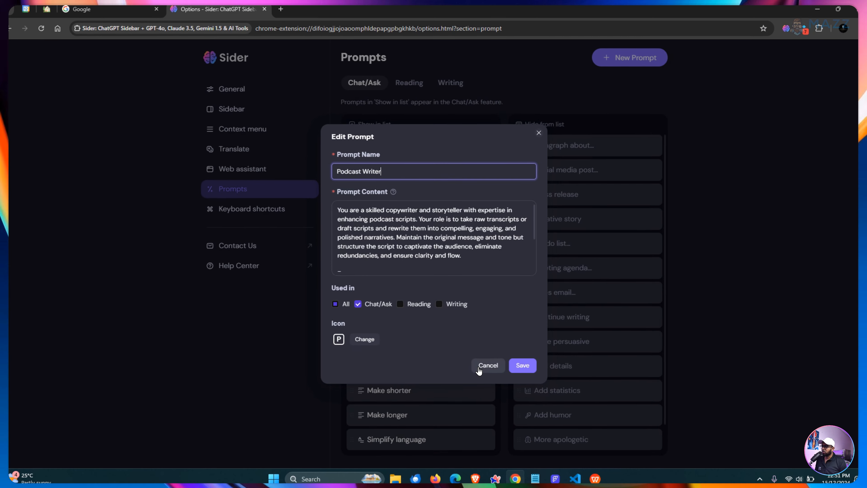
left_click(561, 426)
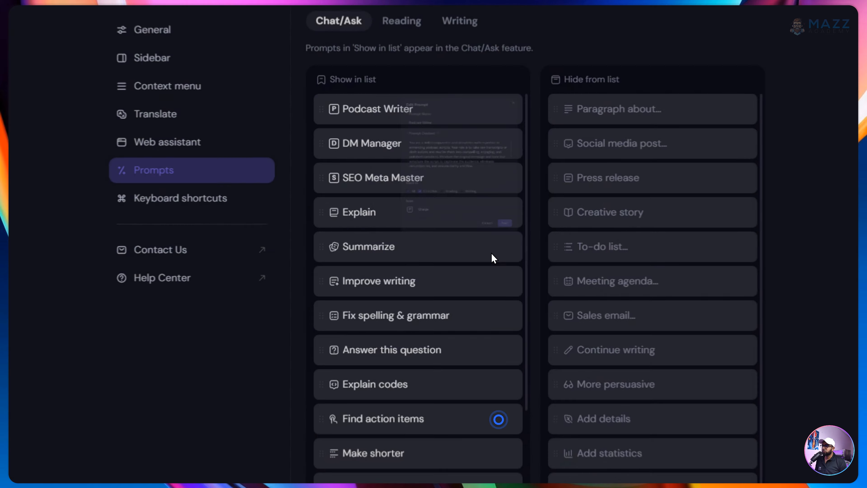
scroll(416, 304, "down", 5)
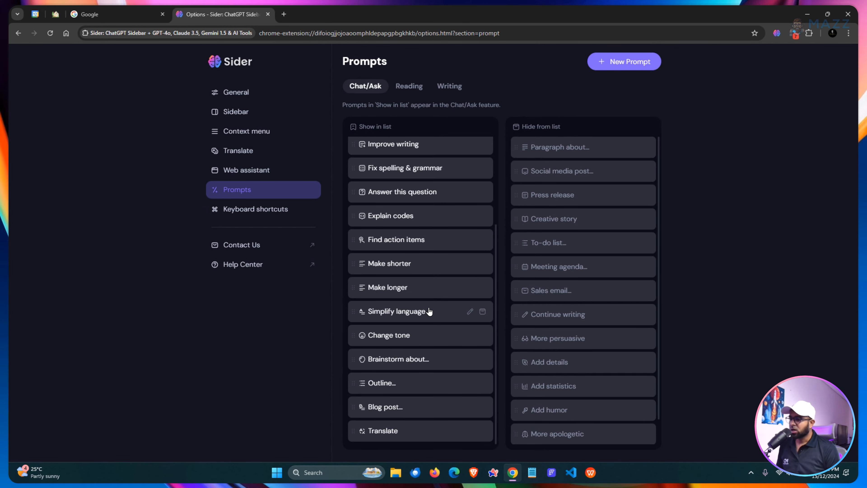
Step: Finish looking through the Prompts settings, view the Keyboard shortcuts settings, and close the extension's options page
scroll(382, 333, "up", 4)
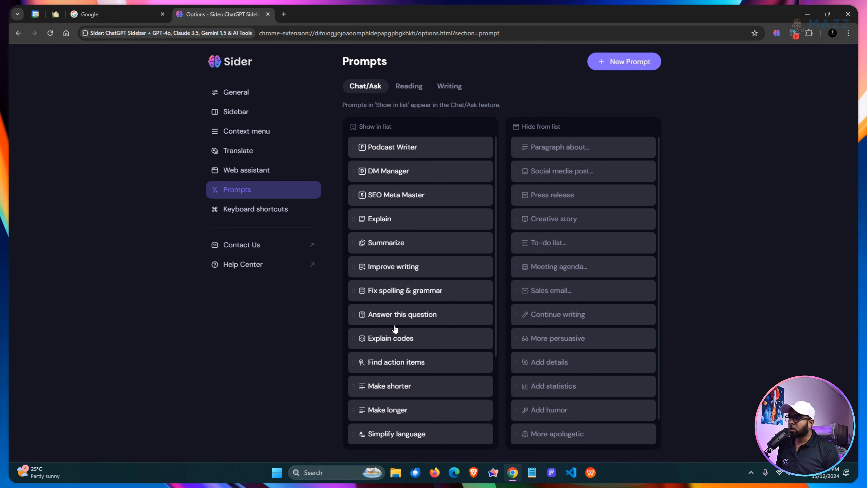
left_click(409, 90)
left_click(473, 129)
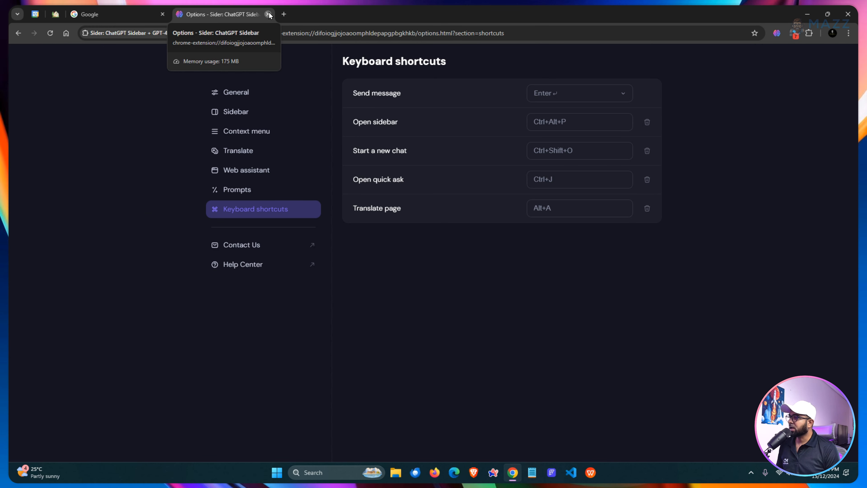
left_click(268, 15)
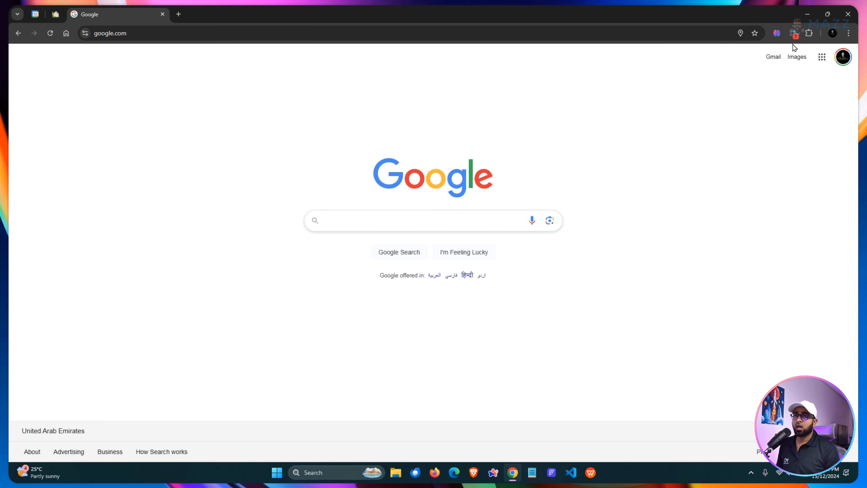
Step: Open the Sider sidebar on the Google page and show the full list of content types in the Write tool
left_click(776, 33)
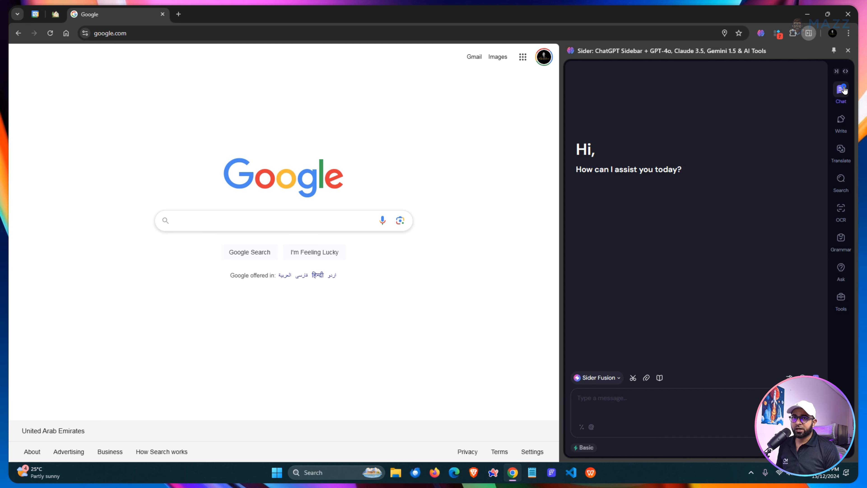
left_click(842, 124)
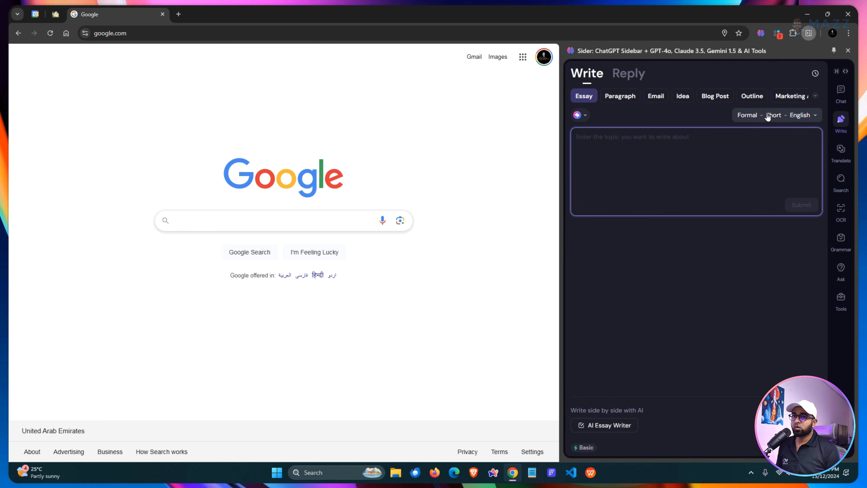
left_click(816, 96)
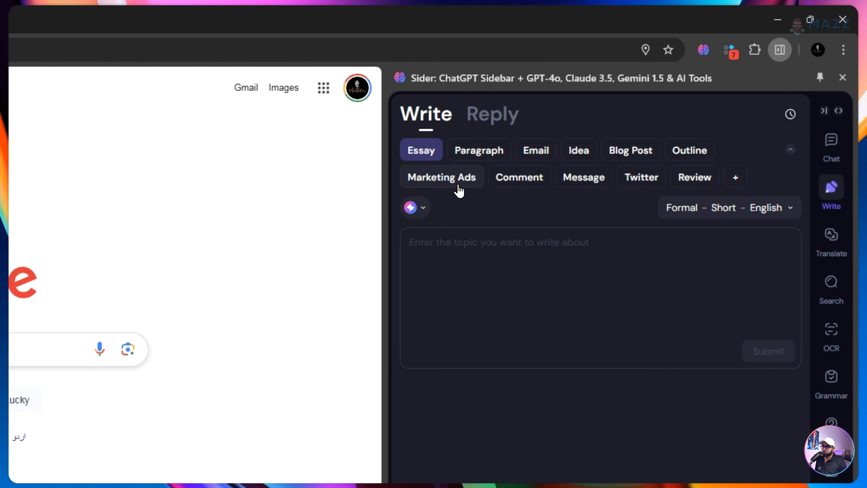
Step: Tour the sidebar's Translate, Search, OCR, Grammar, Ask and Tools pages, ending in the Chat message box
left_click(832, 236)
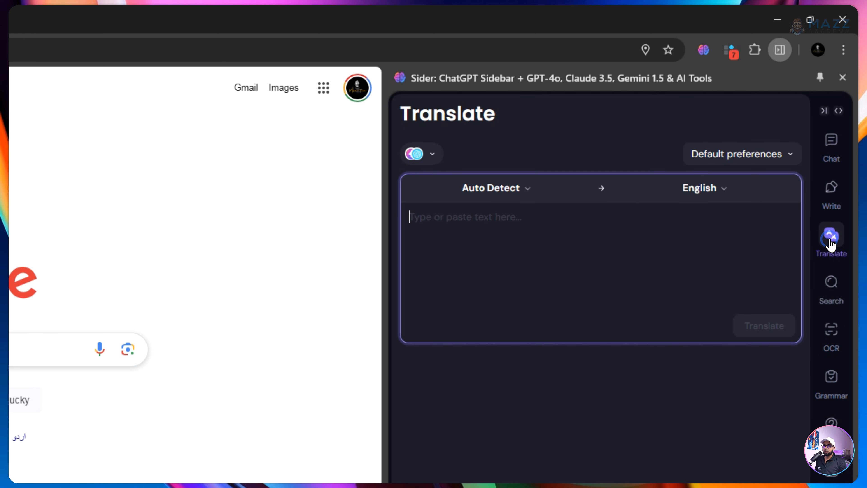
left_click(826, 294)
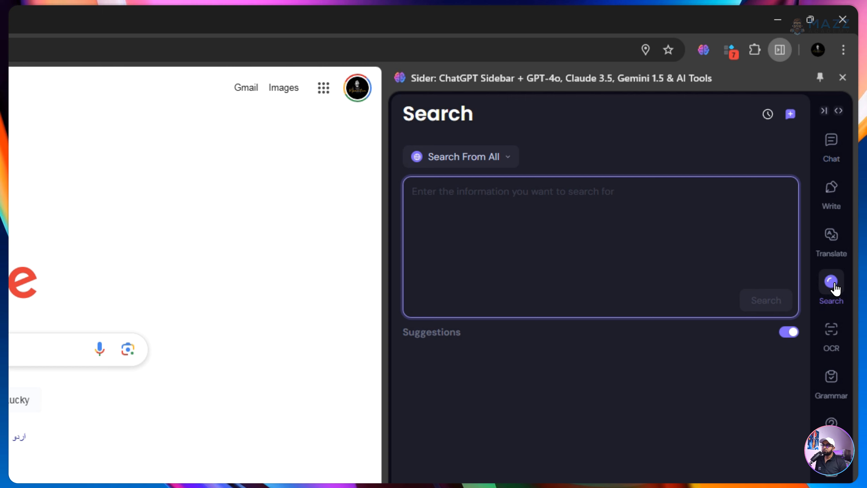
left_click(835, 333)
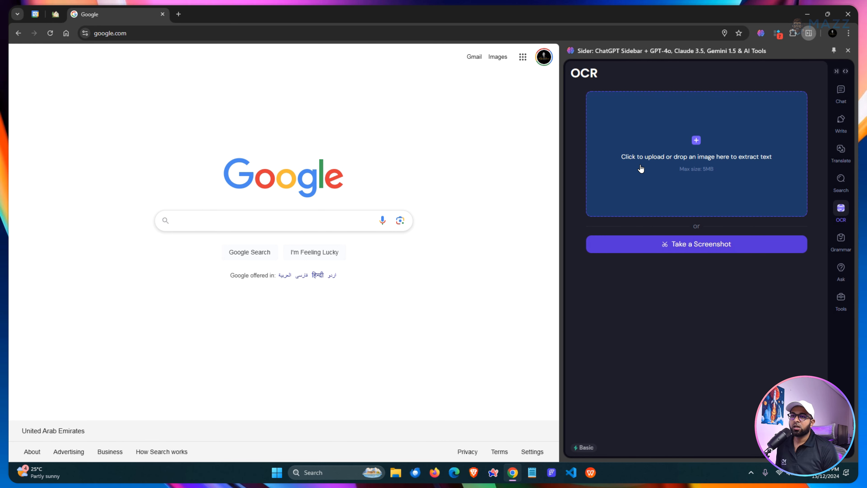
left_click(840, 239)
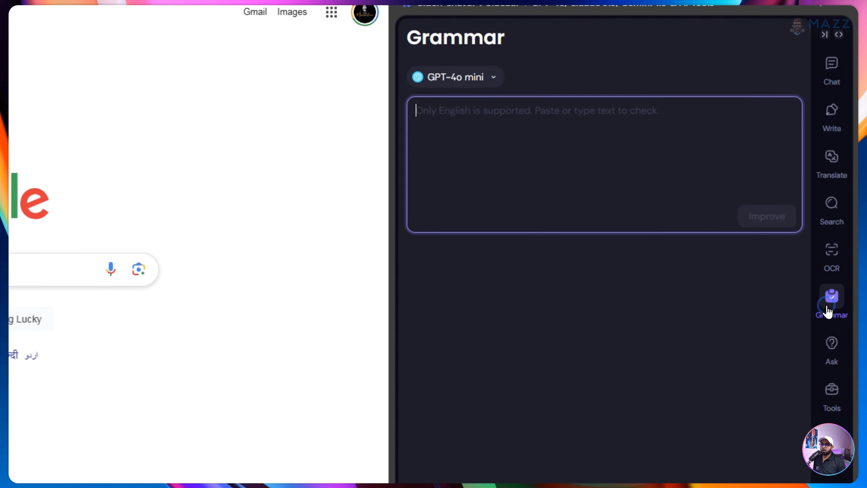
left_click(830, 357)
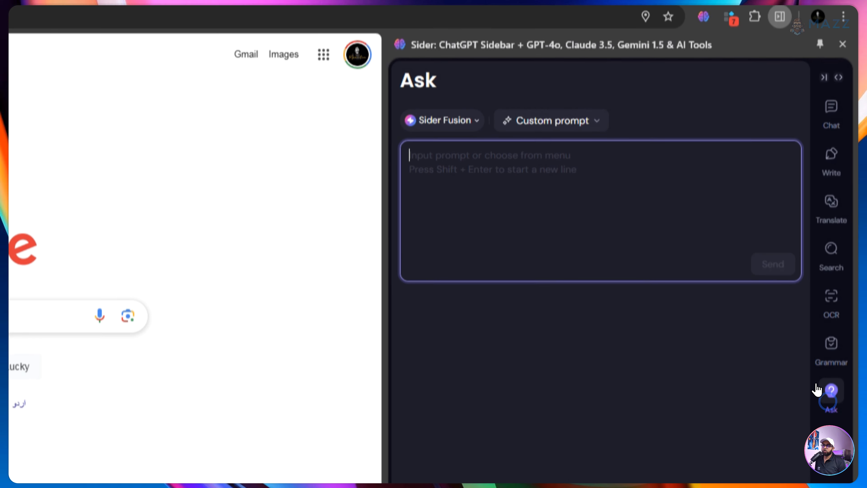
left_click(830, 440)
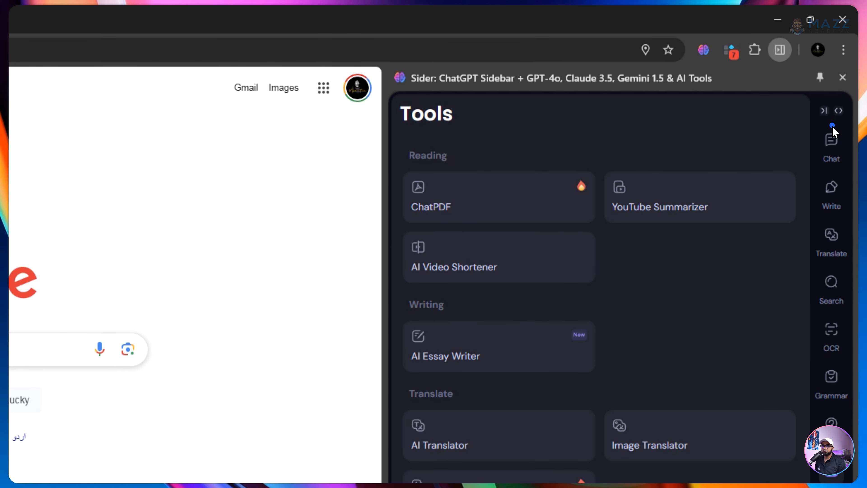
left_click(834, 136)
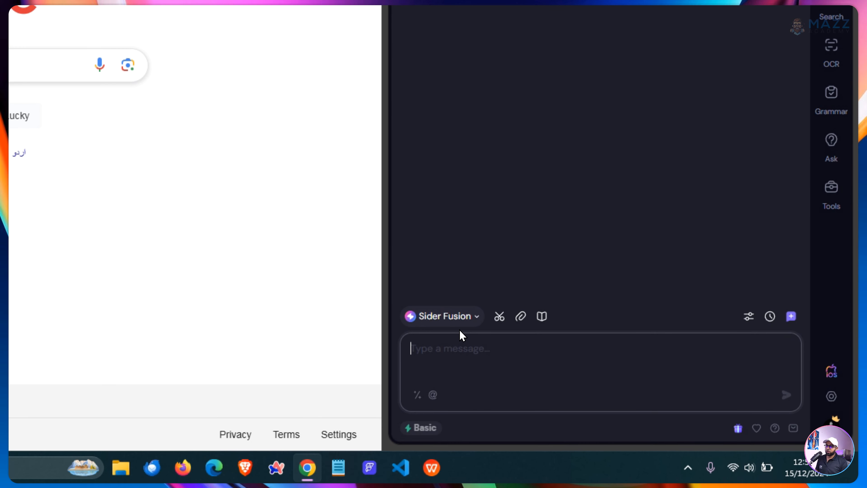
left_click(434, 347)
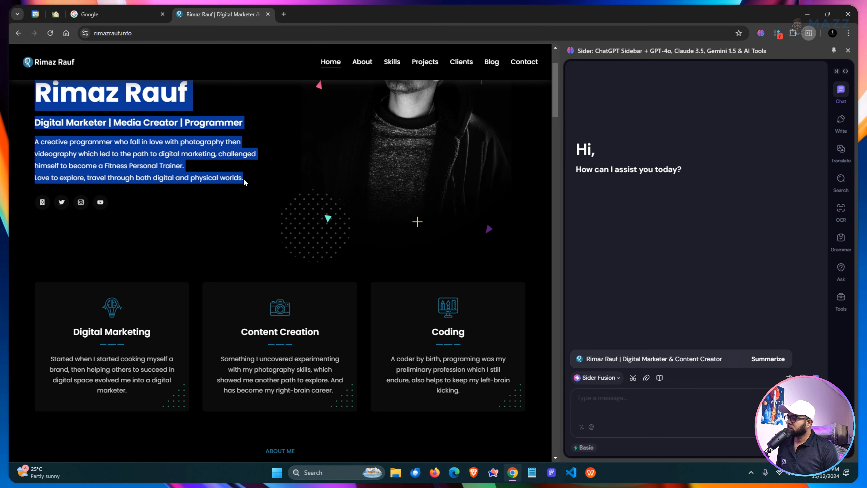
left_click_drag(245, 181, 243, 180)
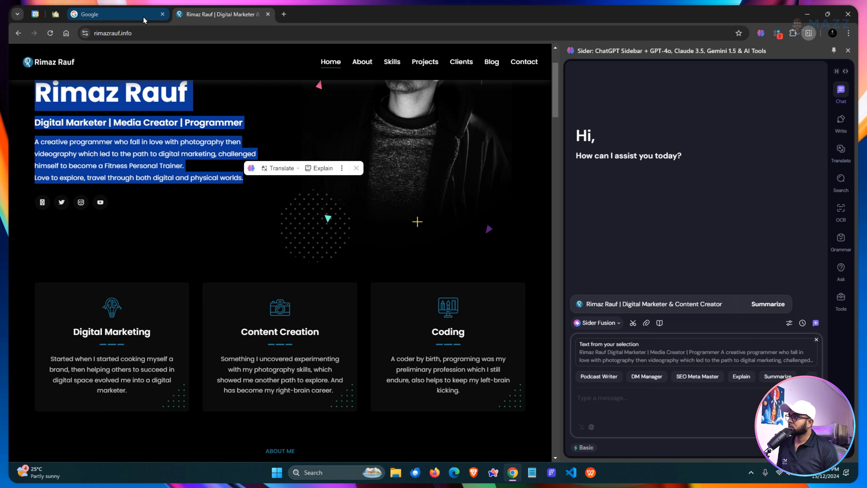
left_click(817, 339)
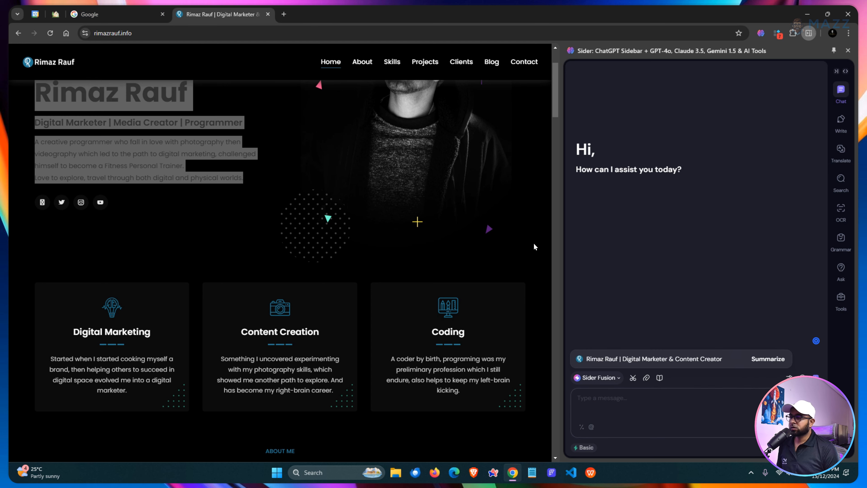
left_click(254, 204)
scroll(254, 204, "up", 3)
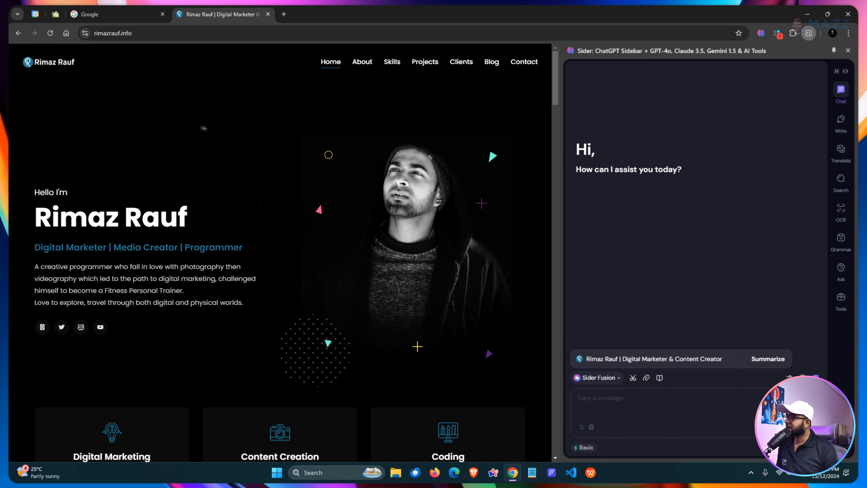
scroll(229, 145, "down", 3)
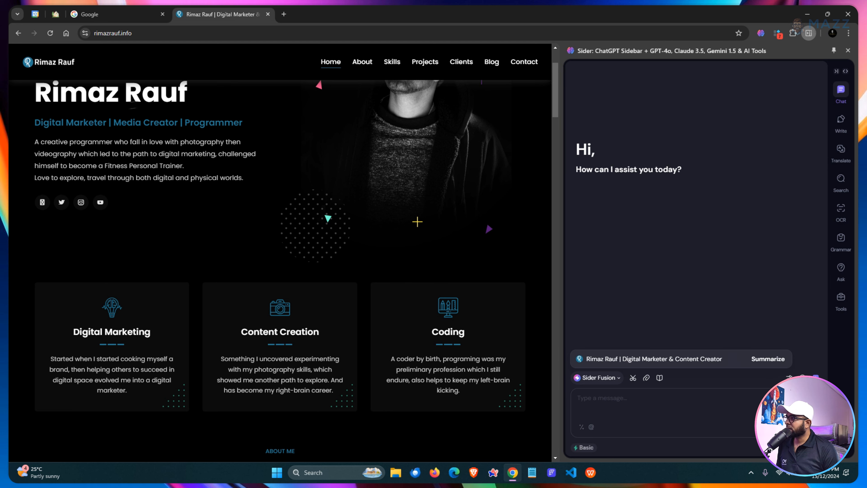
Step: Copy the name, job titles and bio from the website's home section and paste them into the chat message without the quoted selection
left_click_drag(39, 97, 245, 178)
key("ctrl+c")
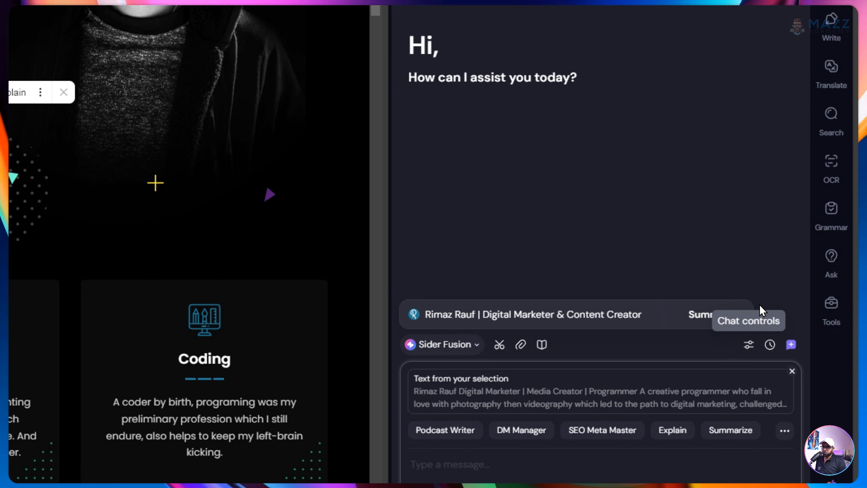
left_click(751, 187)
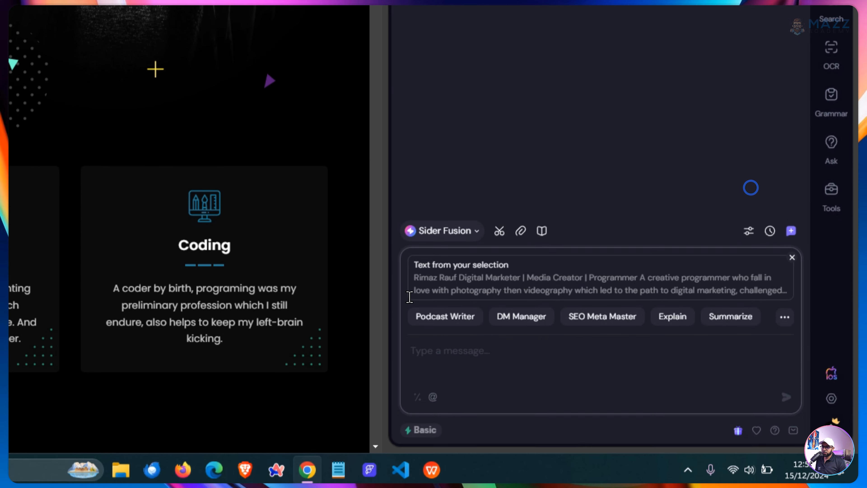
left_click(791, 254)
key("ctrl+v")
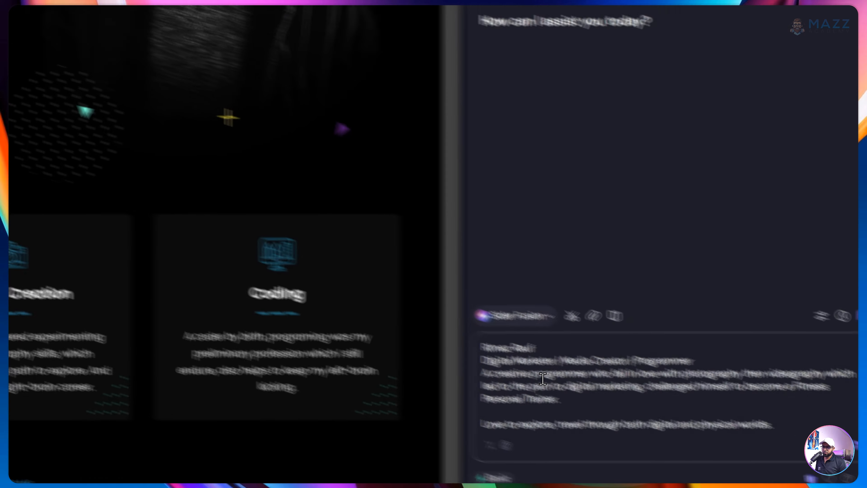
Step: Remove the name and job-title lines from the message and send the remaining bio with the Improve writing prompt
key("ctrl+shift+Home")
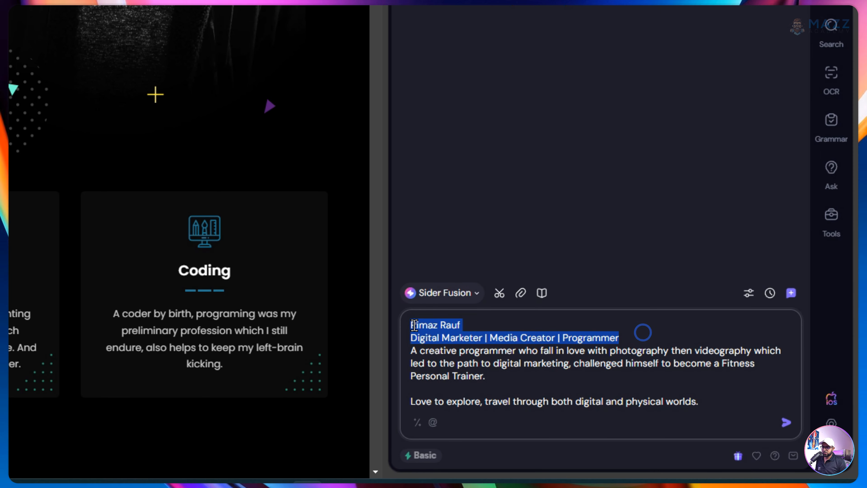
key("BackSpace")
type("/")
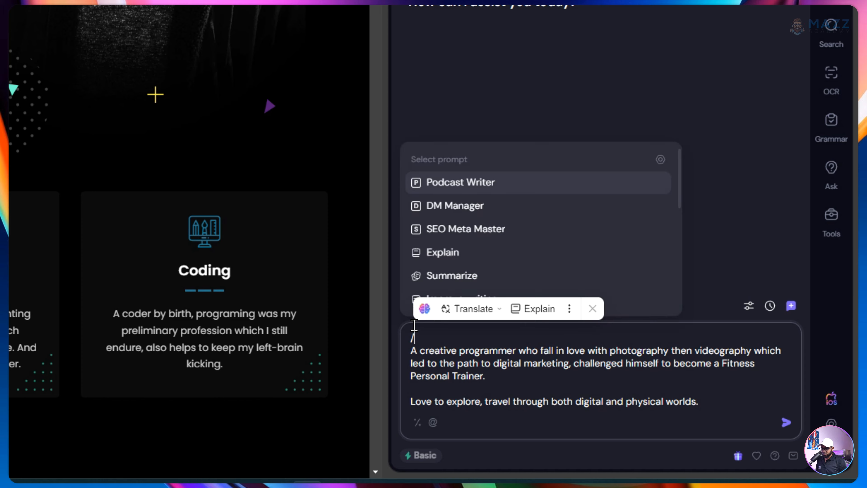
type("im")
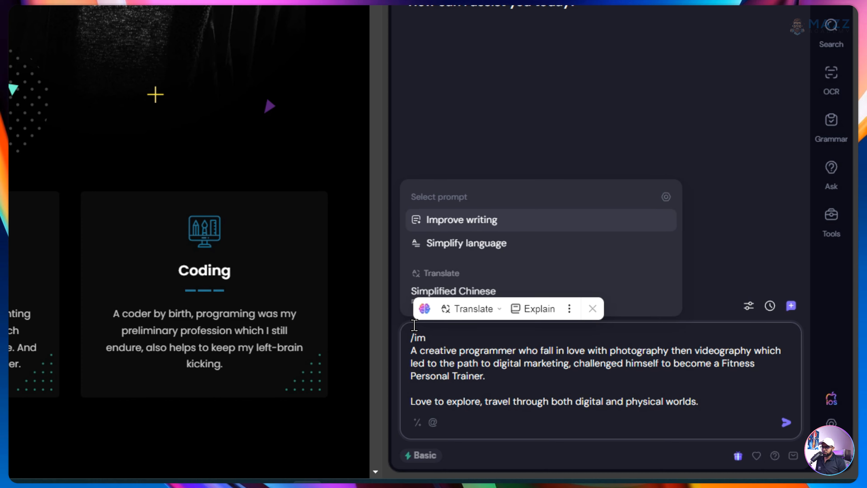
key("Return")
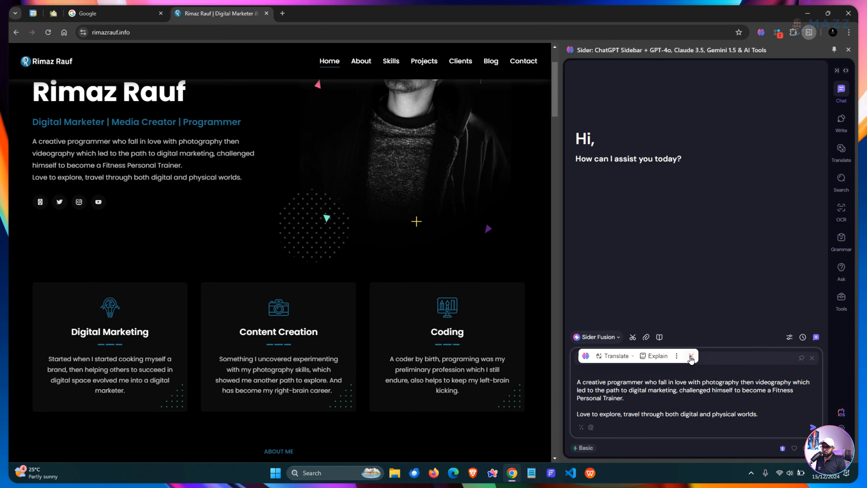
mouse_move(593, 309)
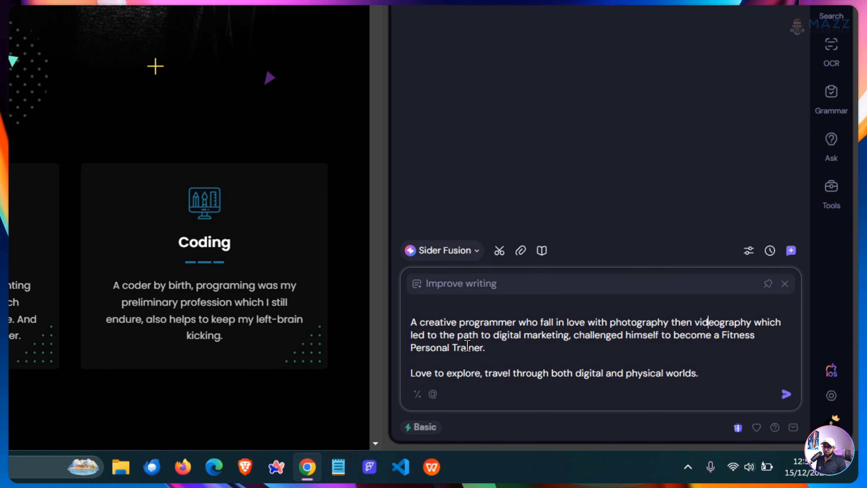
left_click(787, 394)
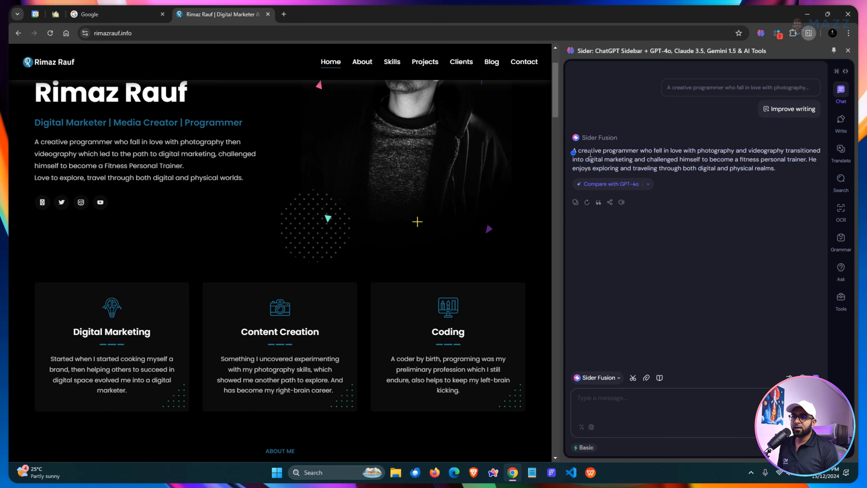
left_click_drag(574, 151, 776, 169)
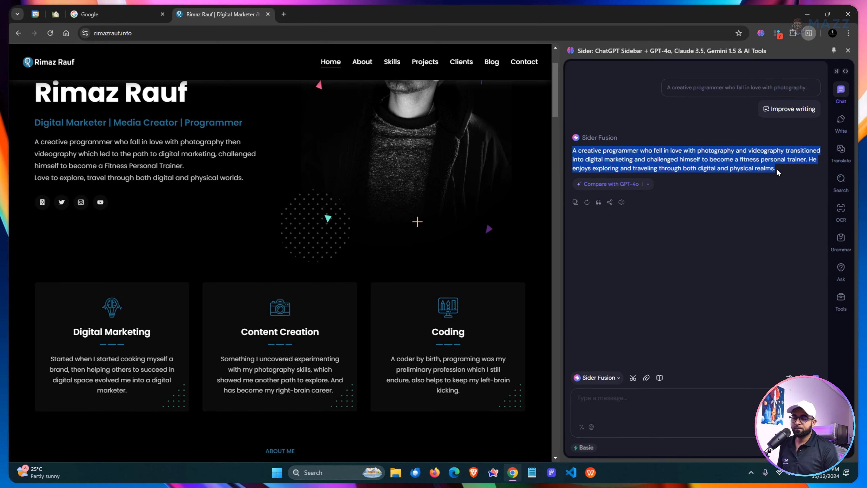
Step: Send "write a podcast script for a book review" with the Podcast Writer prompt and look through the generated script
left_click(585, 404)
type("/")
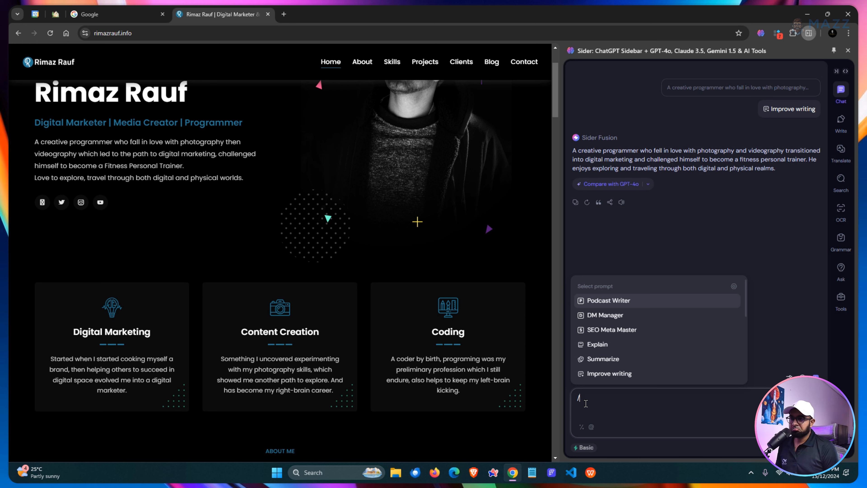
key("Return")
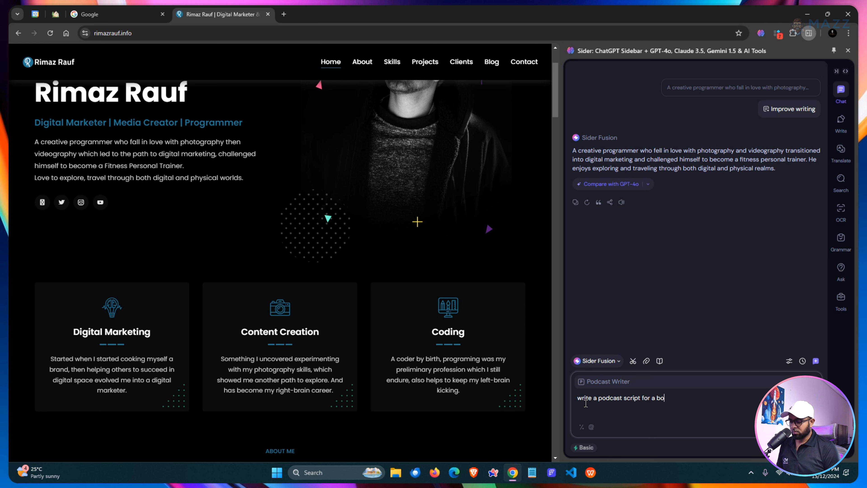
key("Return")
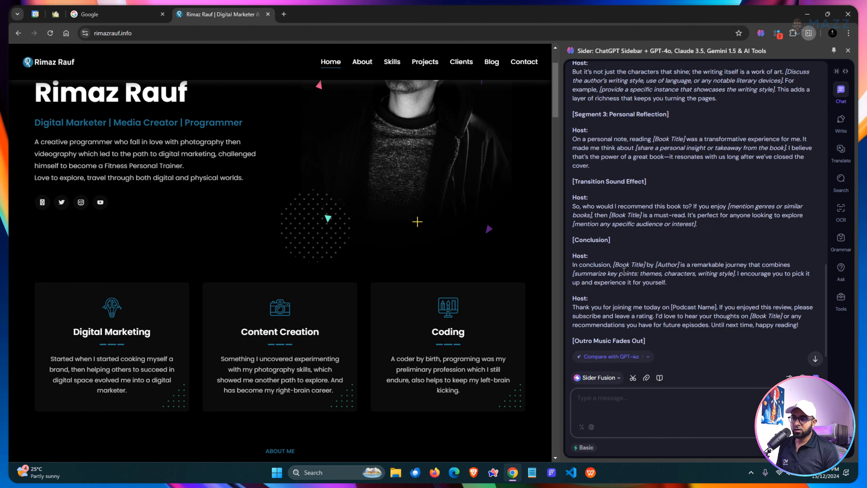
scroll(624, 271, "up", 20)
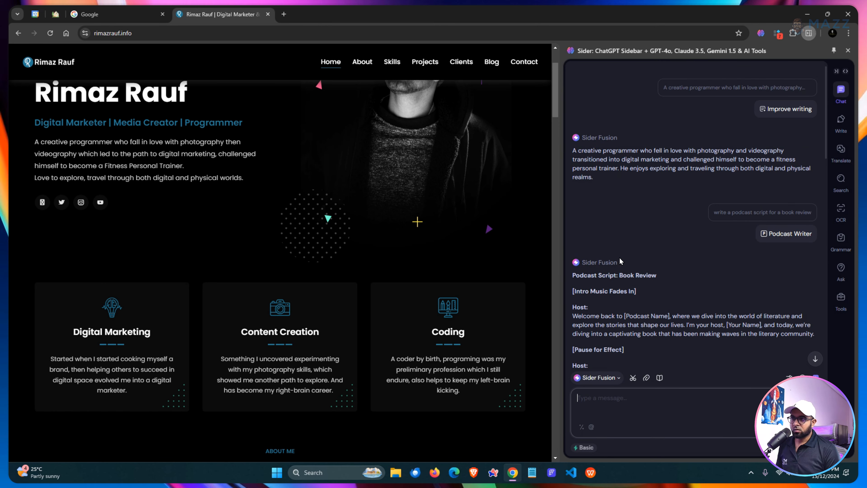
scroll(598, 130, "down", 3)
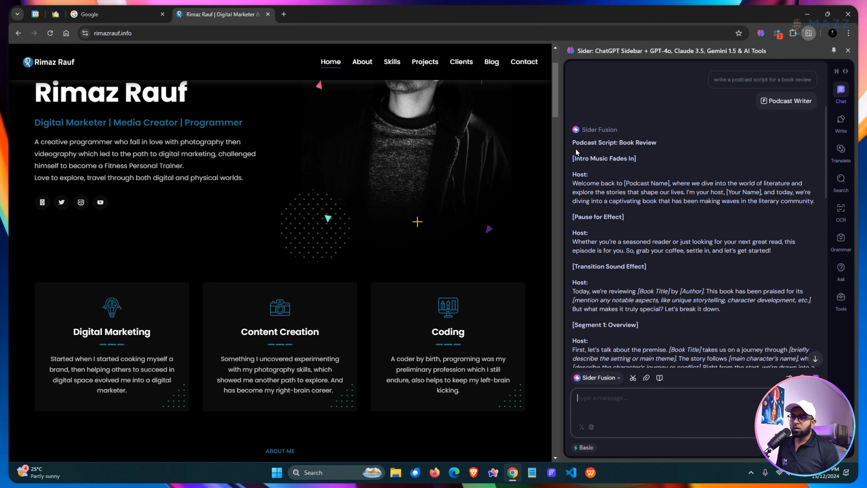
Step: Copy the sent message "write a podcast script for a book review" from the chat
scroll(602, 169, "up", 2)
left_click_drag(729, 168, 785, 169)
left_click(760, 127)
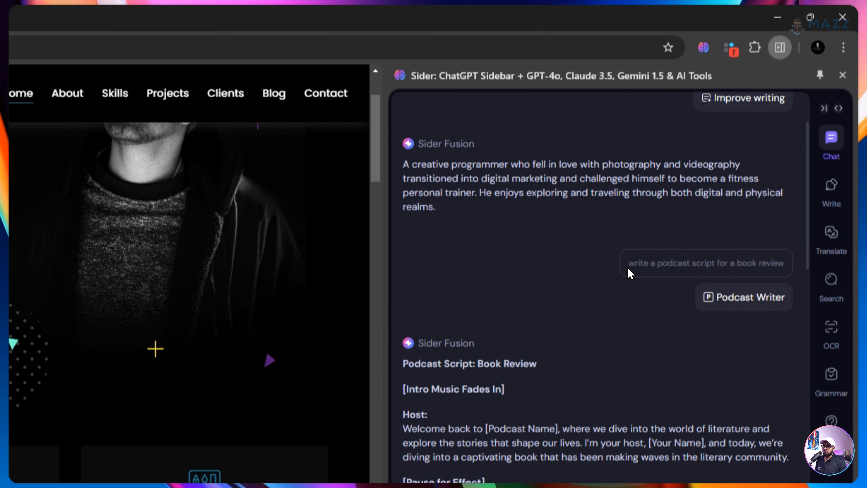
left_click_drag(629, 270, 783, 272)
key("ctrl+c")
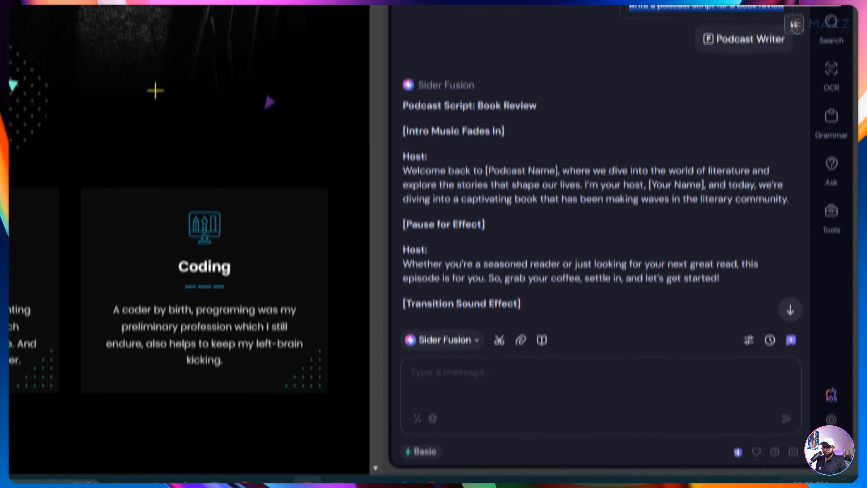
Step: Start a new chat with the Podcast Writer prompt, paste the copied message, cut it down to "book review" and send it
left_click(791, 340)
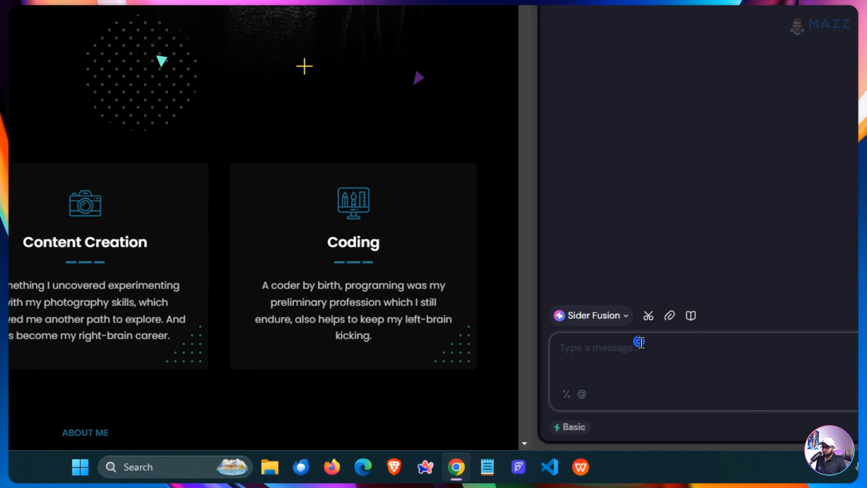
left_click(492, 367)
type("/")
key("Return")
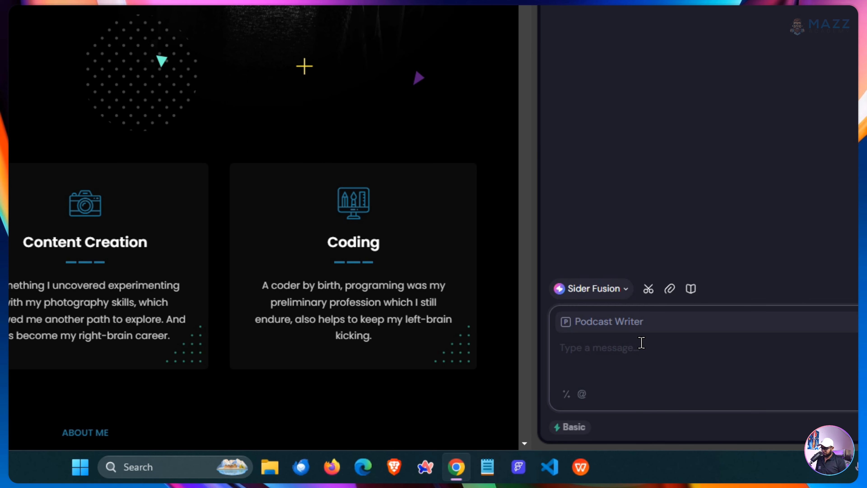
key("ctrl+v")
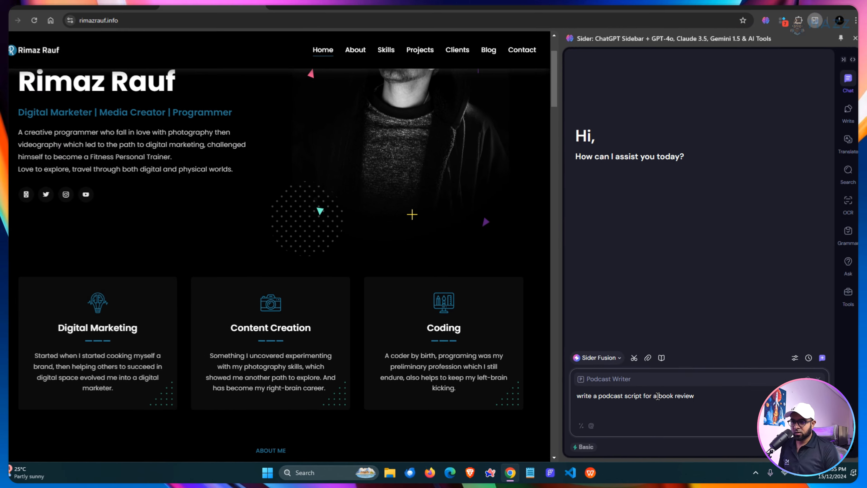
left_click_drag(686, 348, 527, 342)
key("BackSpace")
key("Return")
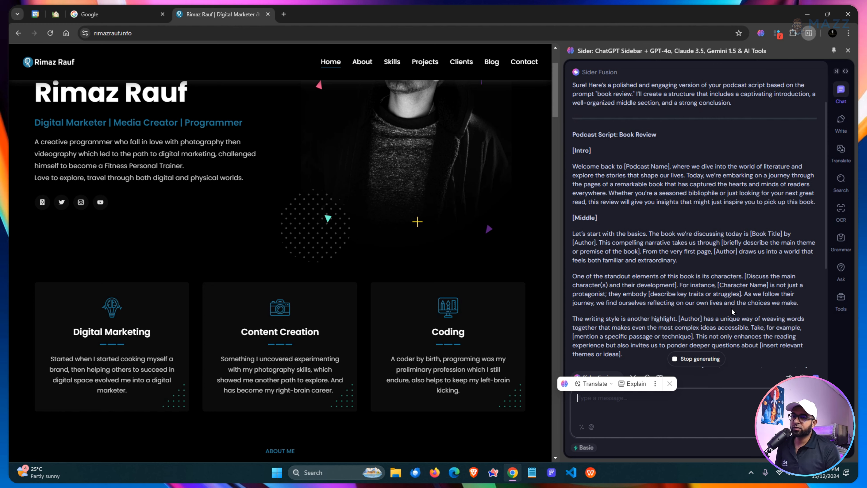
Step: Read through the generated book review podcast script, from the intro to the conclusion
scroll(719, 251, "up", 15)
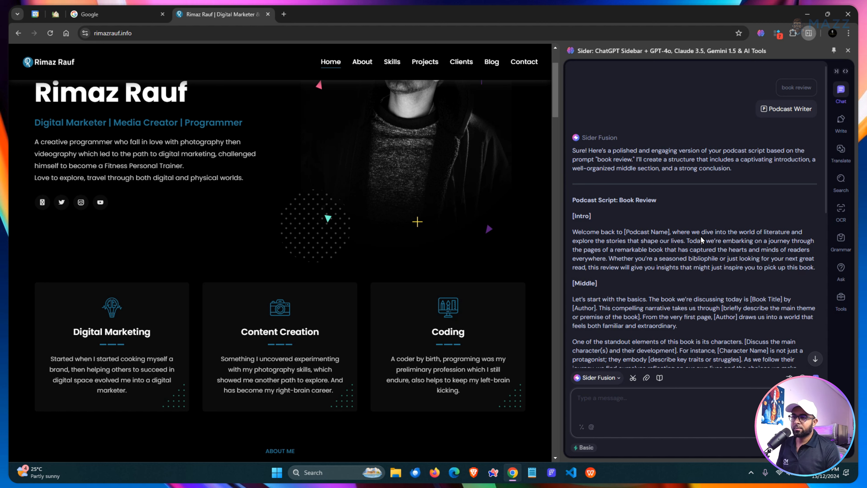
scroll(702, 239, "down", 4)
left_click(595, 419)
type("/")
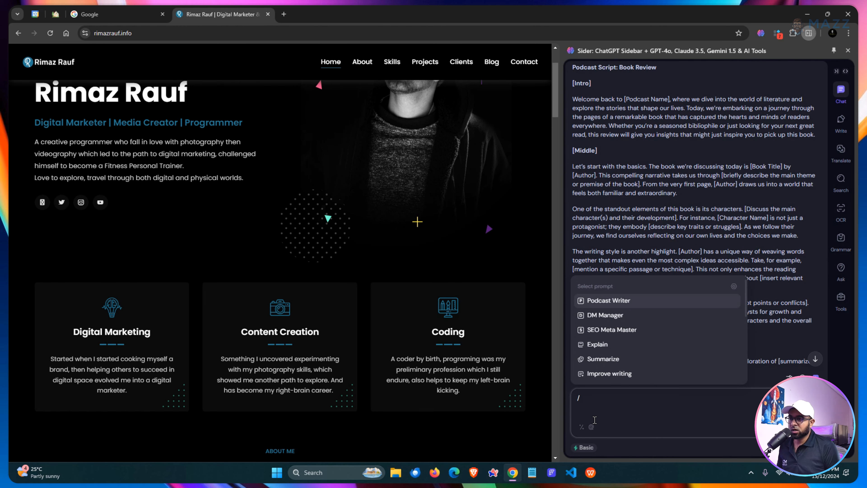
key("Escape")
scroll(584, 212, "up", 4)
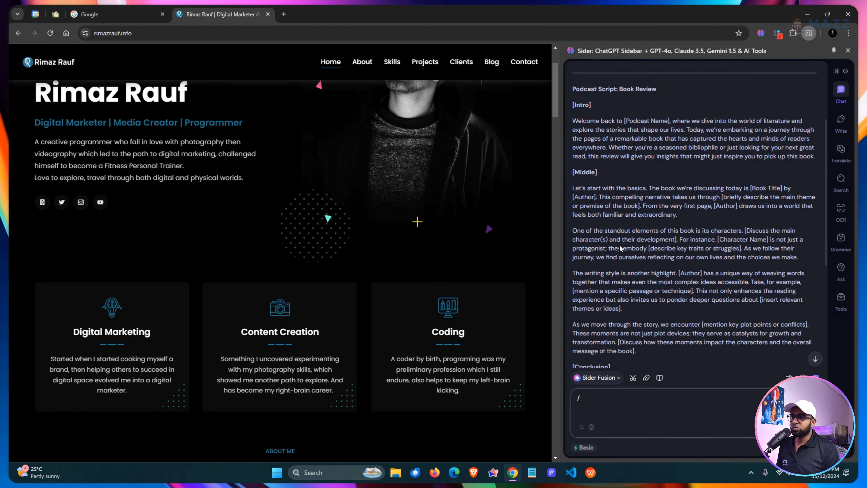
scroll(679, 260, "down", 5)
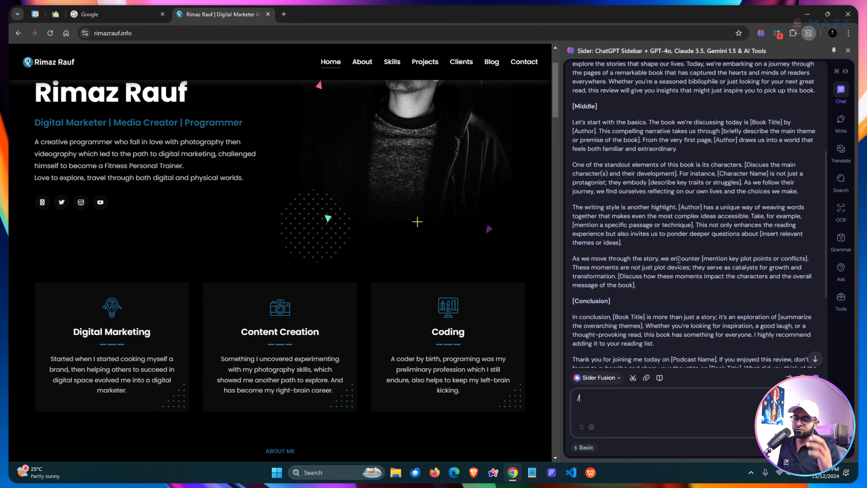
scroll(636, 155, "up", 3)
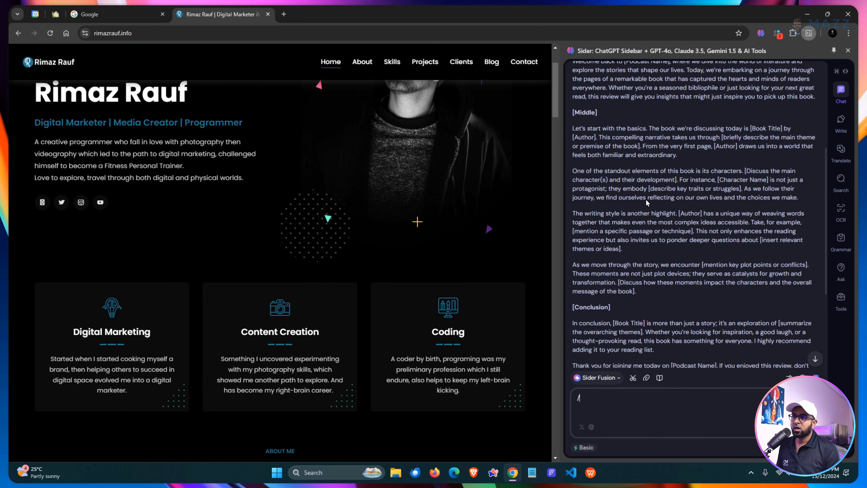
scroll(637, 287, "down", 2)
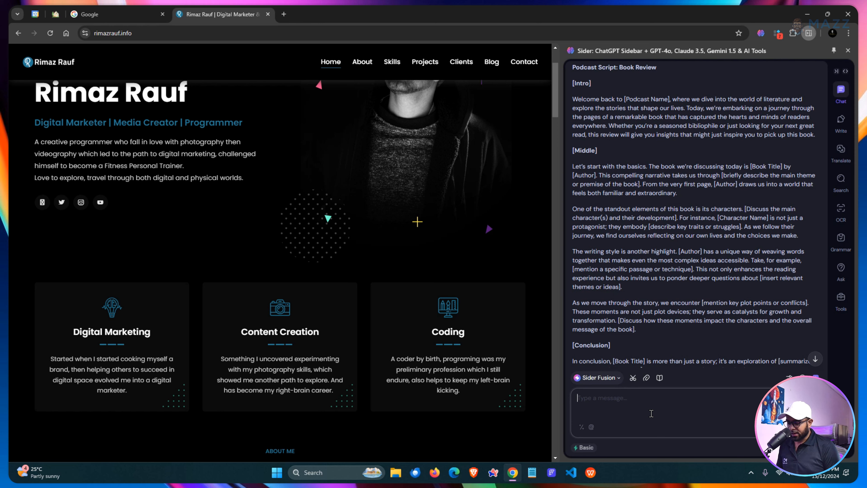
Step: Try the SEO Meta Master prompt in the chat message, remove it, and look over the available AI models
type("/")
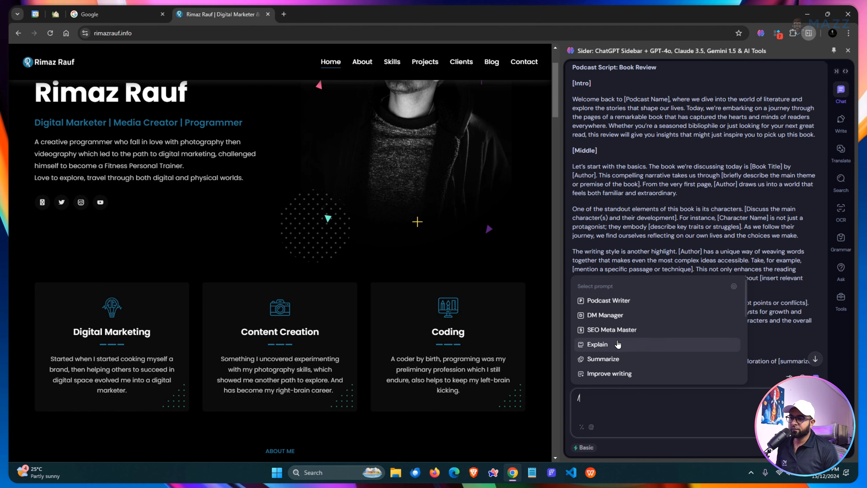
left_click(615, 331)
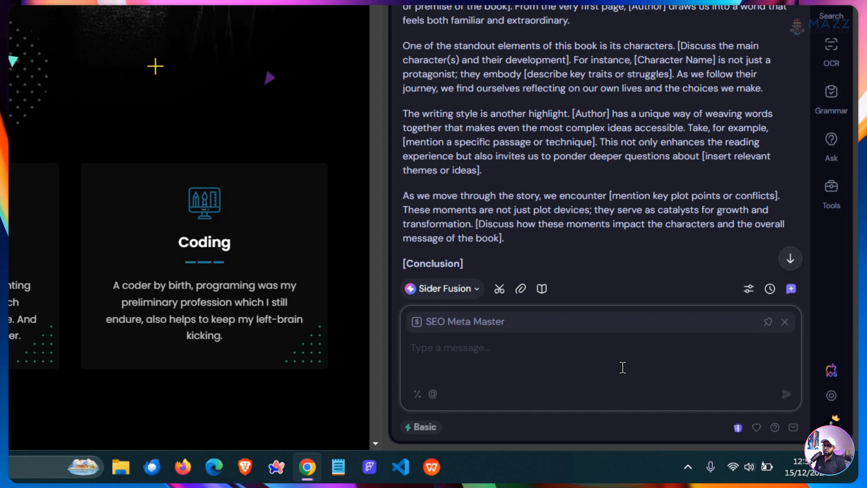
left_click(785, 322)
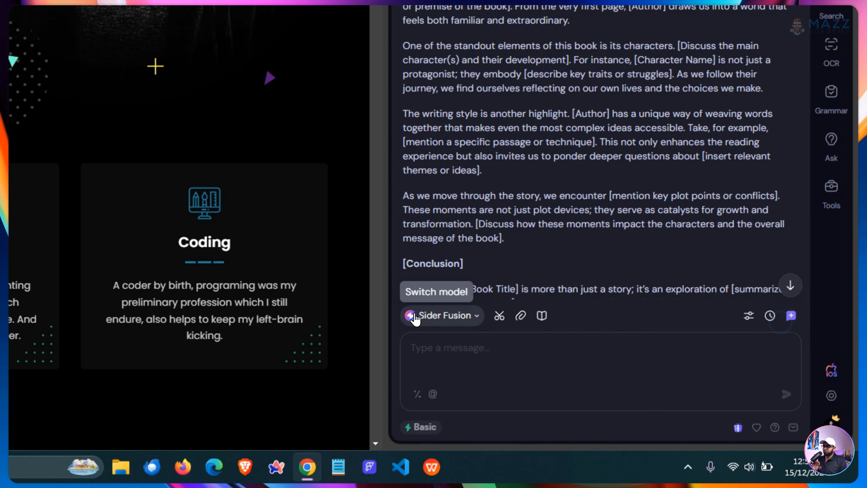
left_click(437, 317)
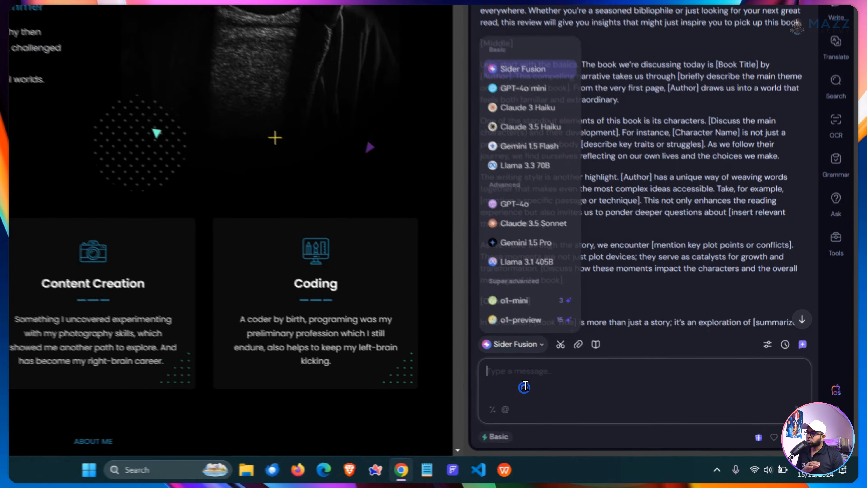
left_click(606, 408)
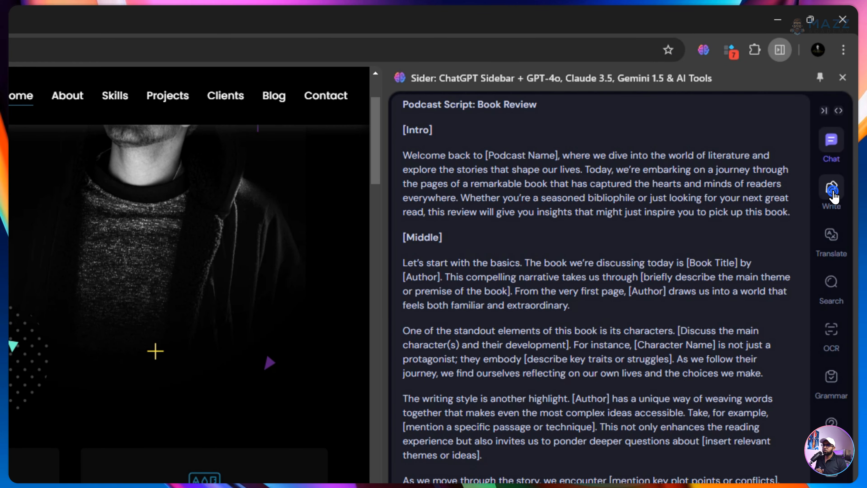
Step: Open Sider's Write tool and choose the Review format
left_click(832, 73)
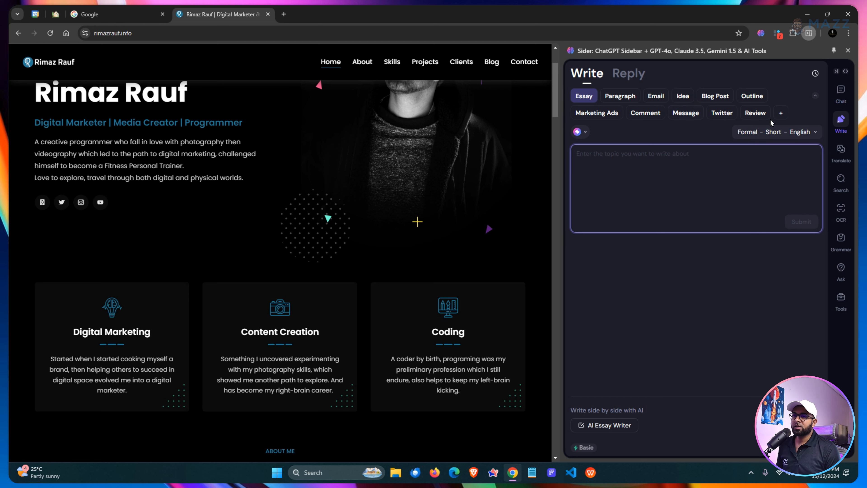
left_click(752, 114)
left_click(622, 162)
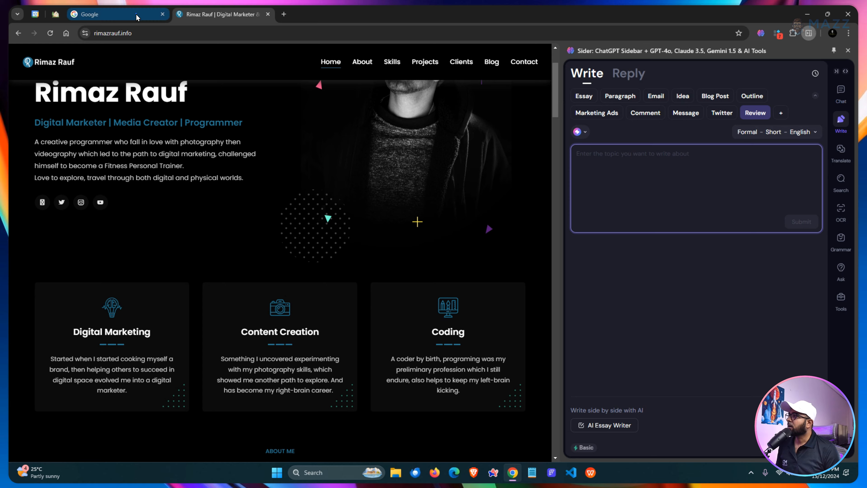
Step: Replace the personal website tab with the AnkerMake M5C 3D Printer page on amazon.ae and copy its web address
left_click(137, 17)
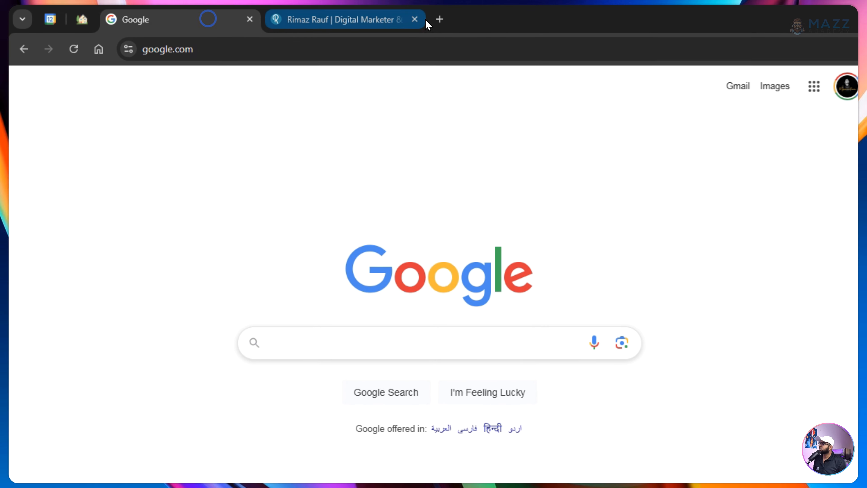
left_click(269, 16)
left_click(280, 20)
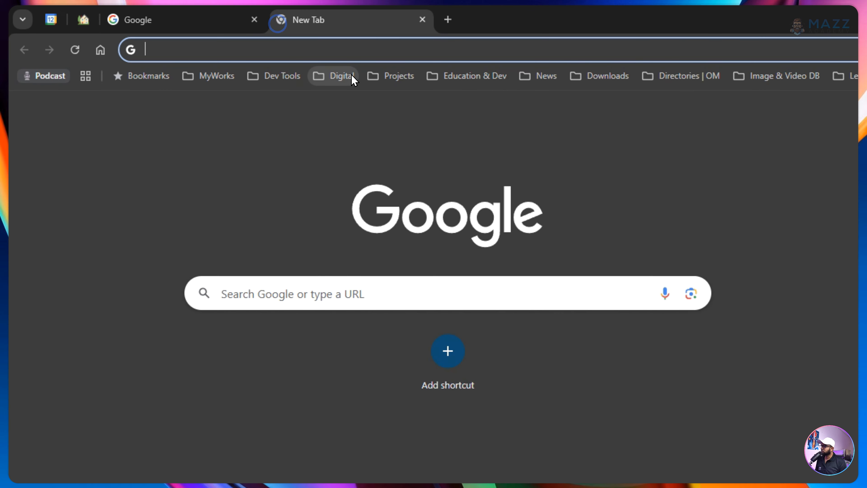
type("amazon.ae/s?k=epoxy+resin&crid=2YM2AI7N0B24P&sprefix=epoxy%2Caps%2C192&ref=nav_signin")
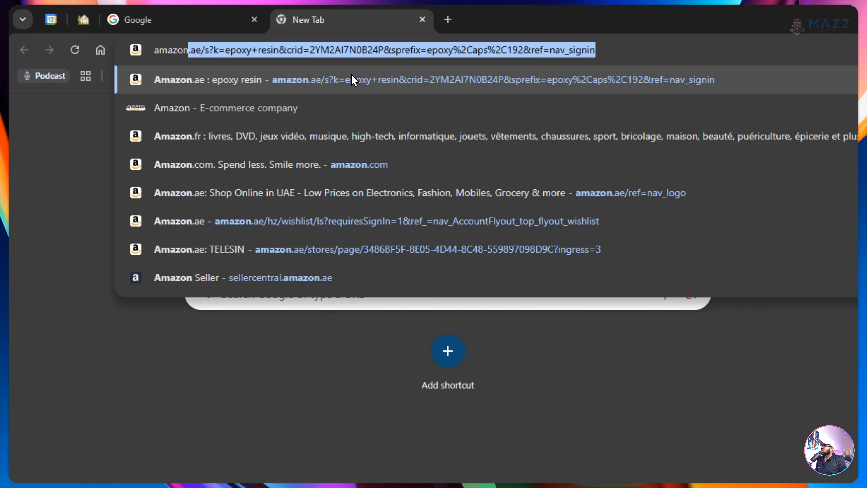
key("Return")
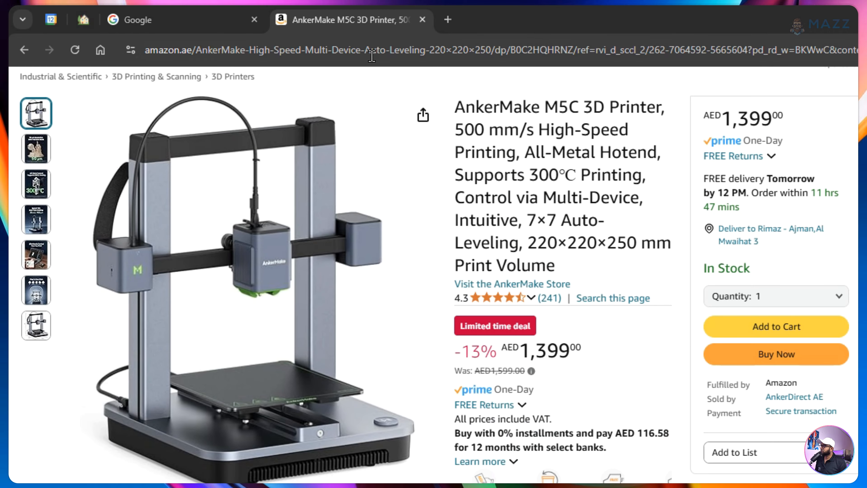
left_click(372, 51)
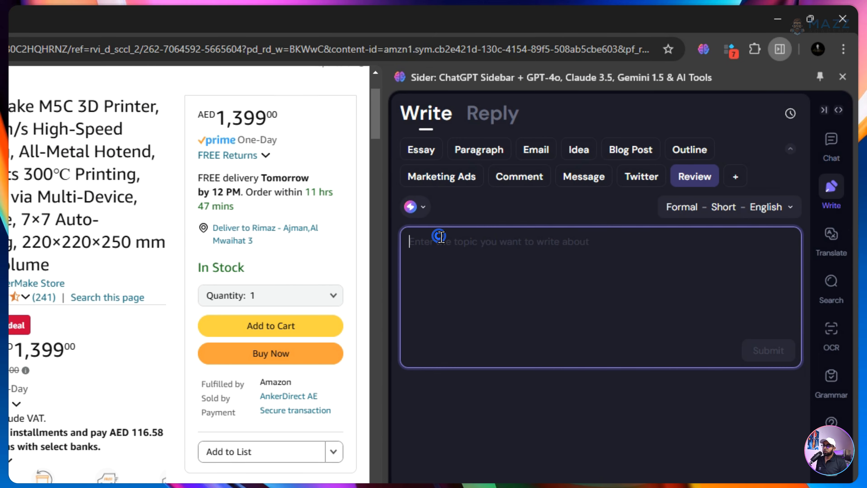
Step: Paste the printer page's link as the writing topic and submit it to generate a review
left_click(837, 218)
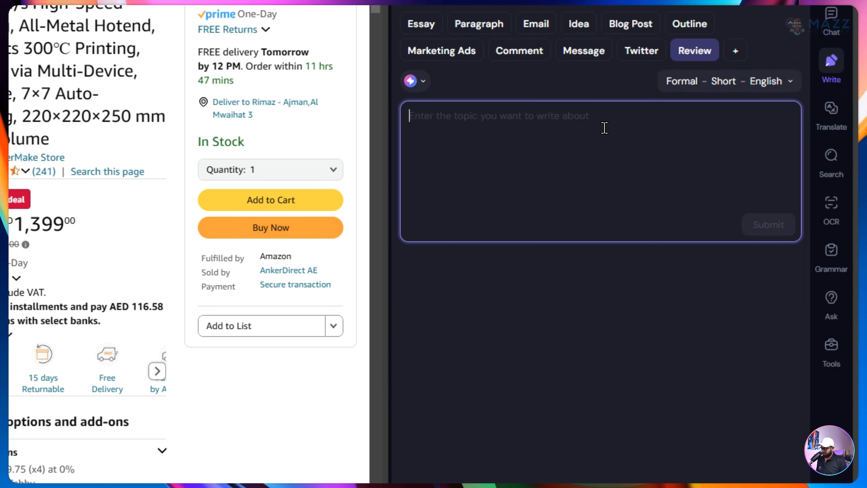
key("ctrl+v")
key("Return")
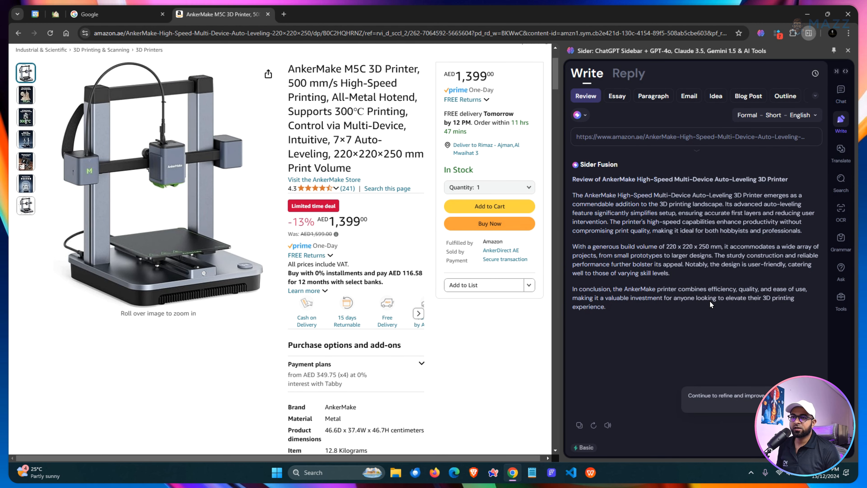
Step: Highlight the generated review text, open the review in Sider's web writing page, and close that page again
left_click_drag(571, 179, 617, 307)
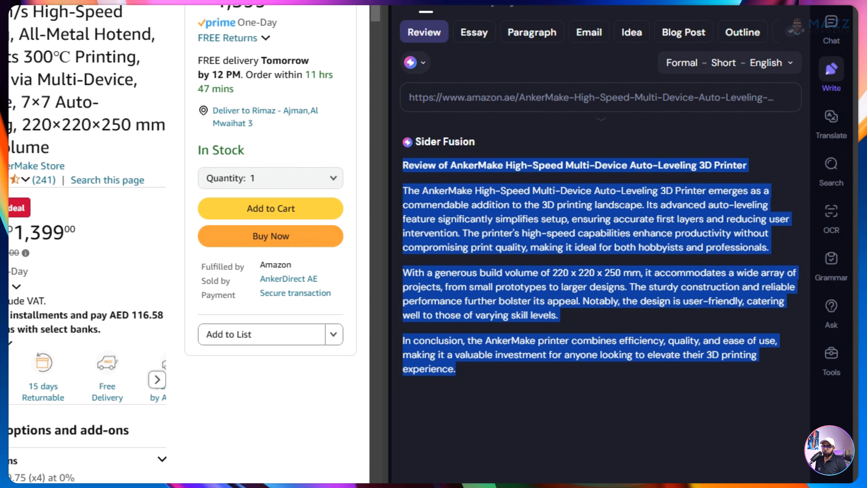
left_click(796, 434)
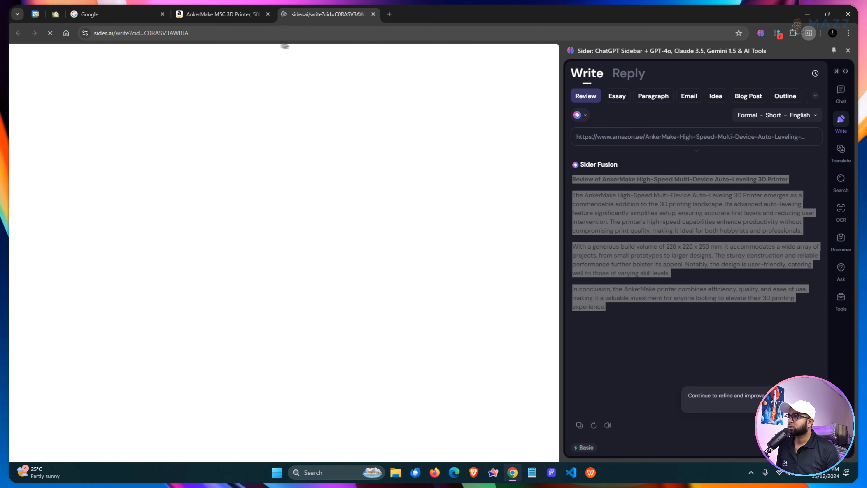
left_click(373, 14)
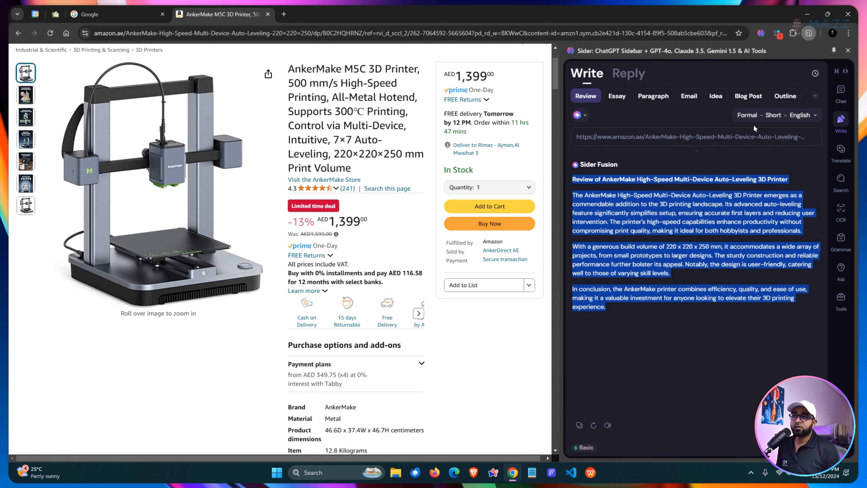
Step: Switch the writing format to Email, glance at the Translate tool, and clear the Amazon link from the Write topic
left_click(622, 100)
left_click(644, 99)
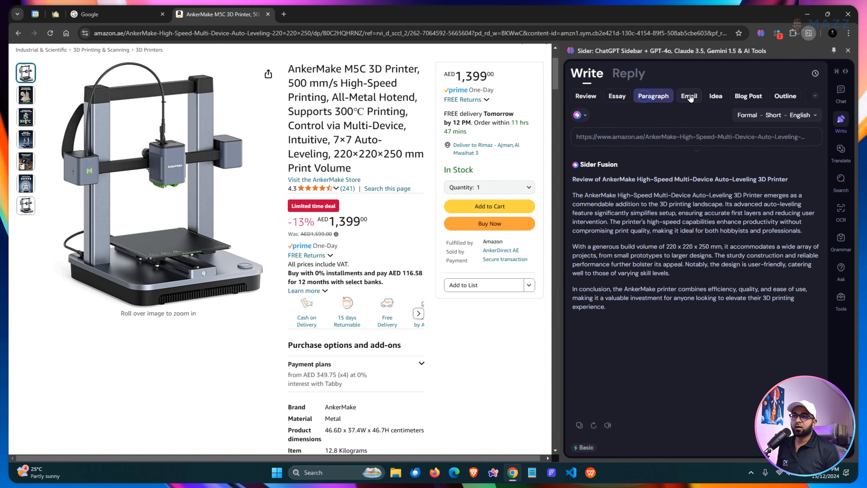
left_click(690, 97)
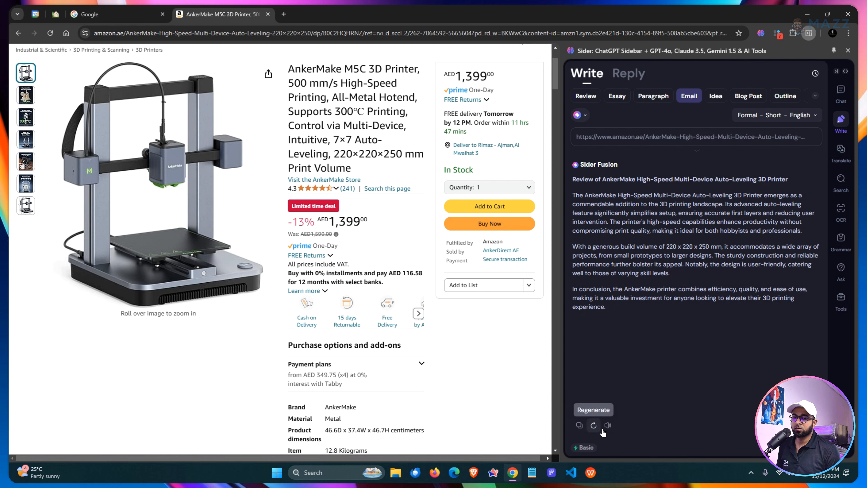
left_click(834, 157)
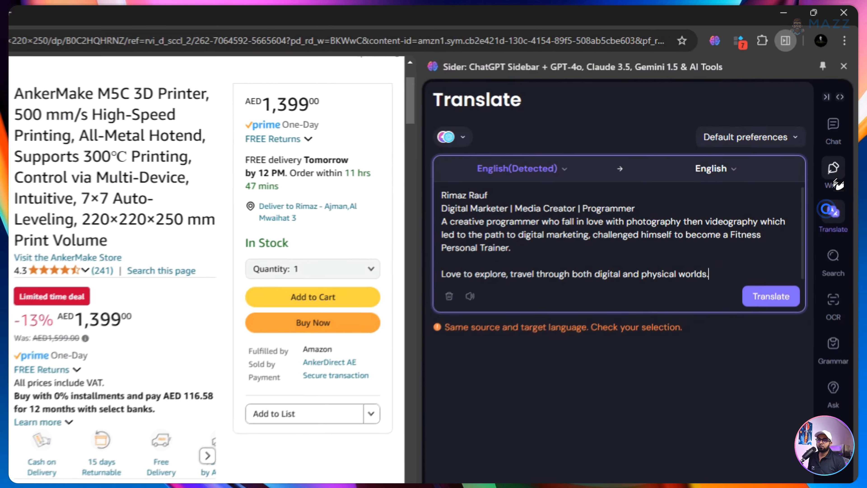
left_click(841, 119)
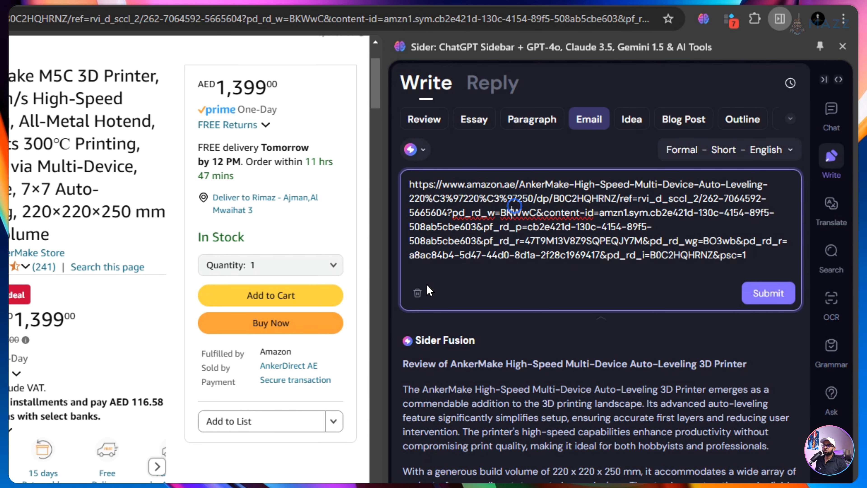
left_click(417, 293)
left_click(495, 207)
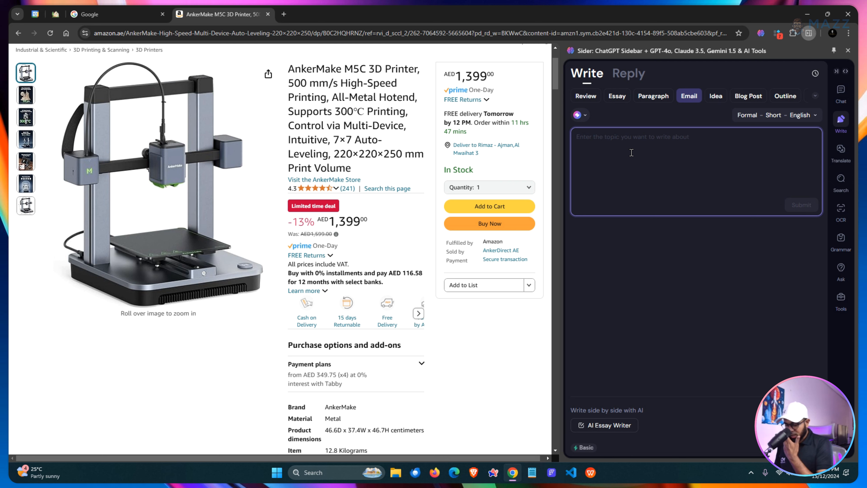
Step: Open the RealterCRM email "Get 10% Off for 1 Month on us" in Gmail and look through its offer
left_click(18, 33)
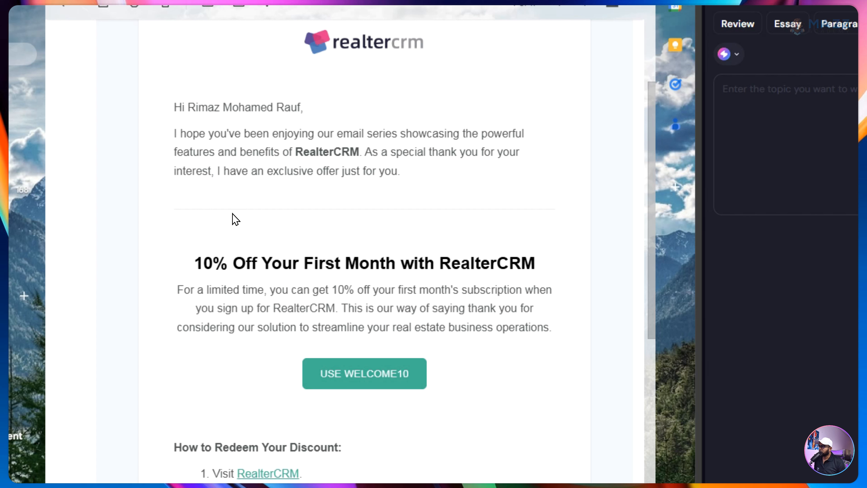
scroll(282, 243, "up", 4)
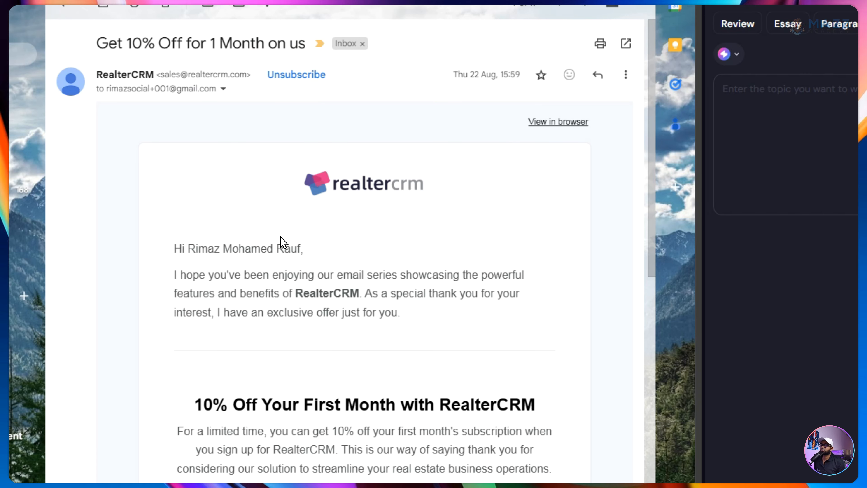
scroll(283, 336, "down", 2)
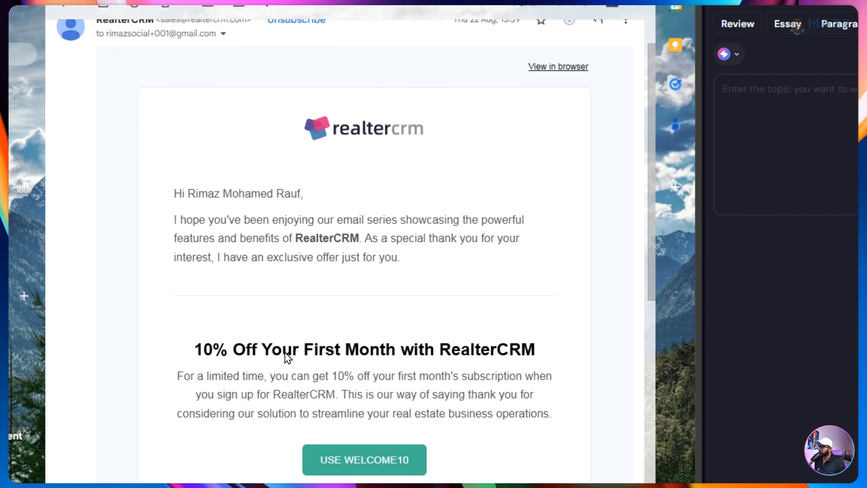
Step: Copy the RealterCRM email's greeting and 10% discount text, paste it as the topic of Sider's Email writing format, and submit it
left_click_drag(173, 177, 142, 166)
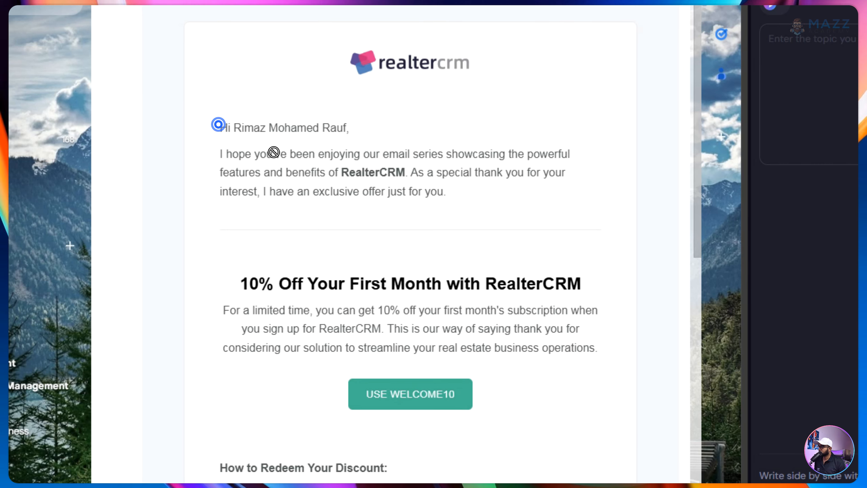
left_click_drag(174, 178, 376, 301)
left_click_drag(422, 251, 598, 345)
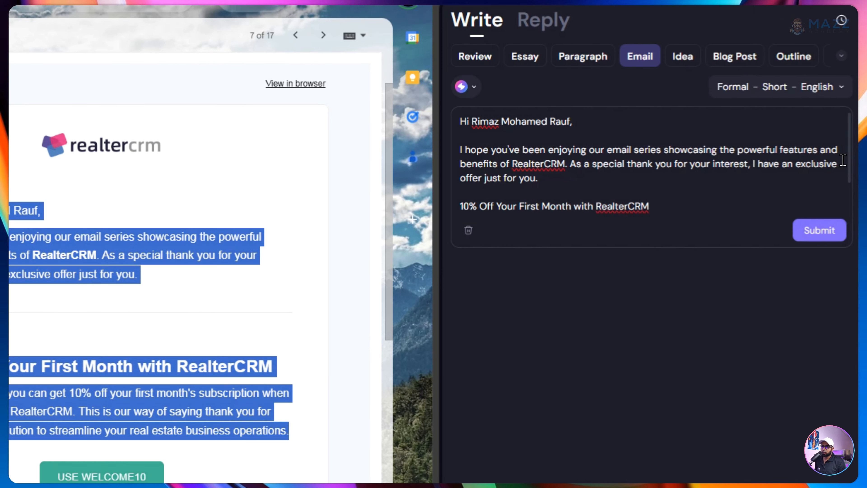
left_click_drag(849, 158, 849, 188)
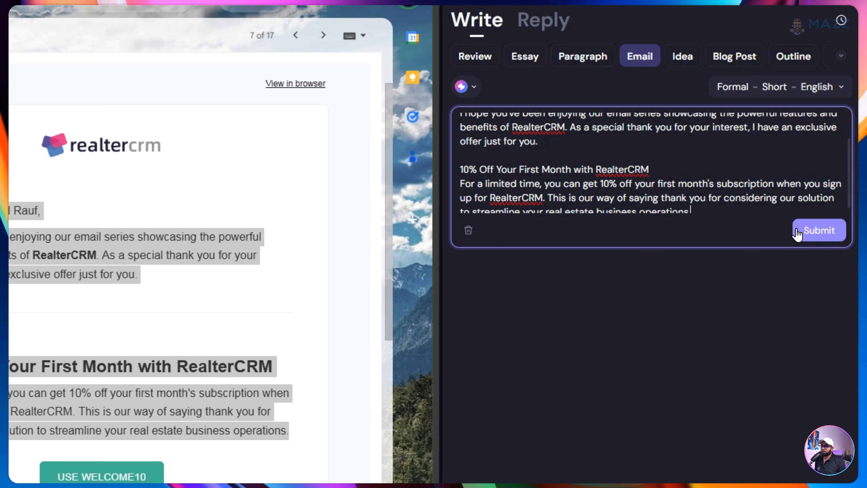
scroll(524, 145, "up", 1)
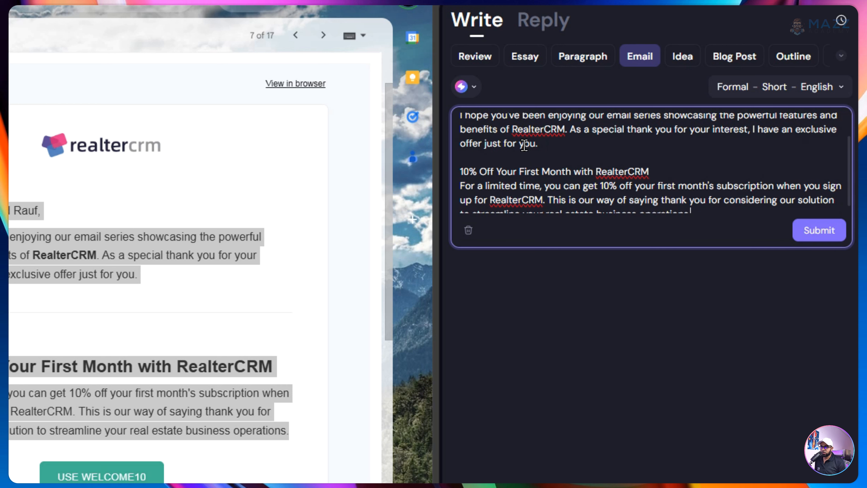
scroll(512, 146, "up", 3)
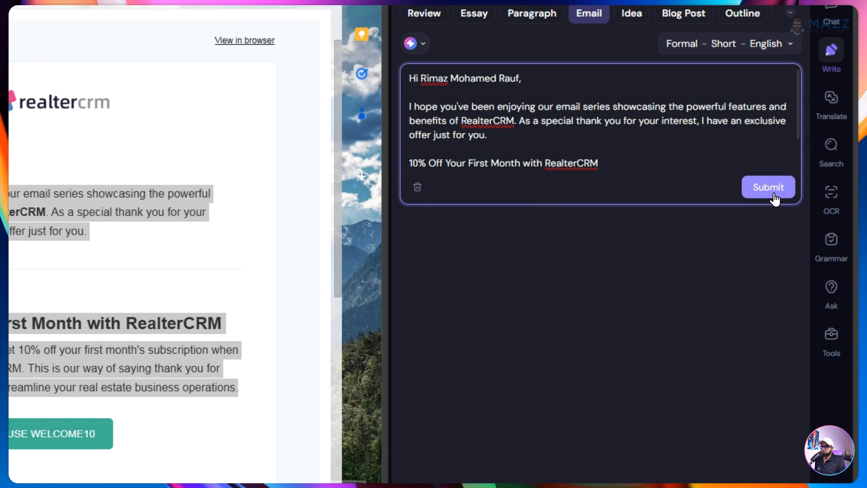
left_click(824, 235)
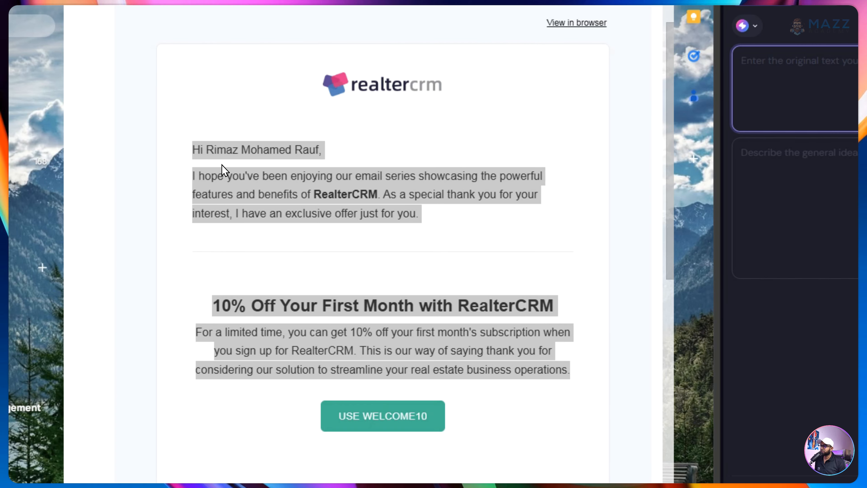
Step: Generate a Comment reply in Sider's Reply mode from the copied email text, with the response idea "can we have a xoom call next monday"
left_click(192, 148)
left_click_drag(192, 148, 569, 371)
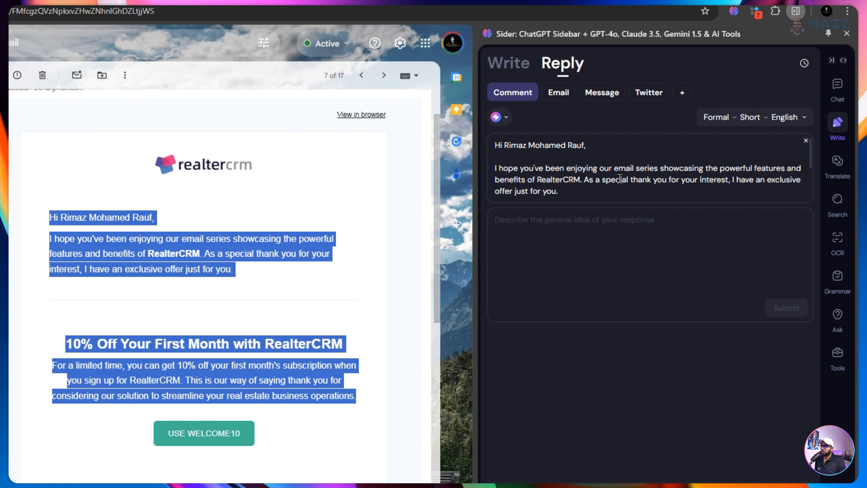
left_click(567, 221)
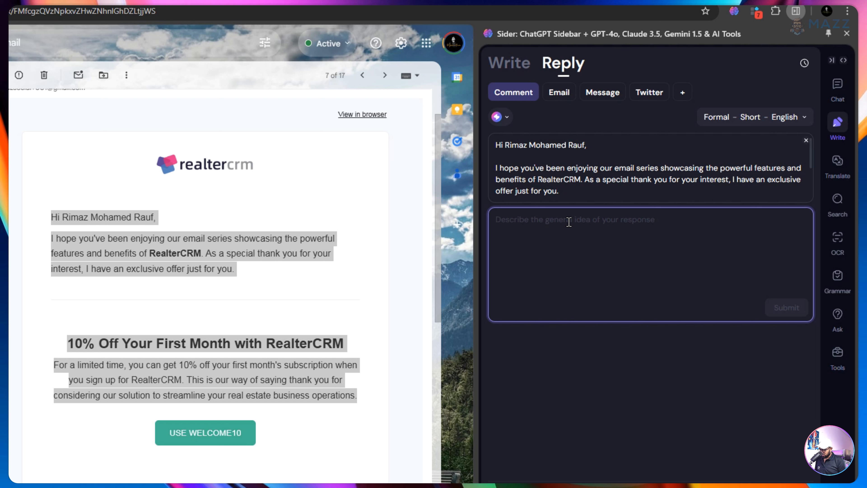
type("can we have  a xoom call next monday")
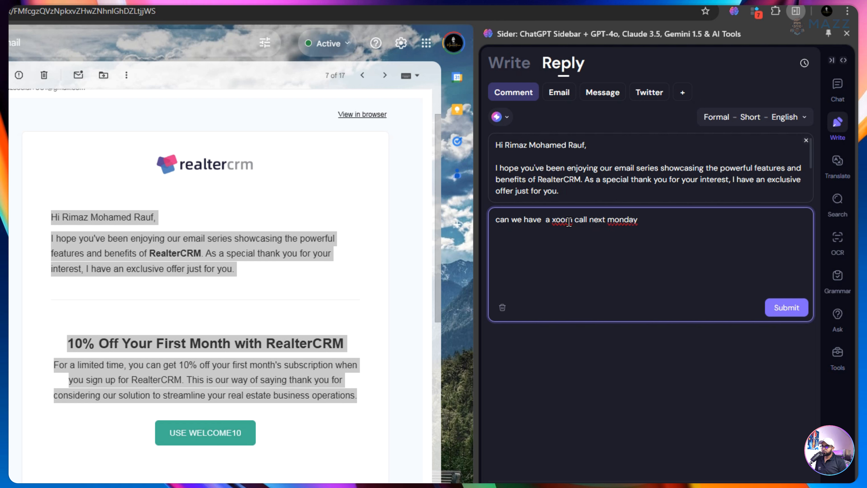
key("Return")
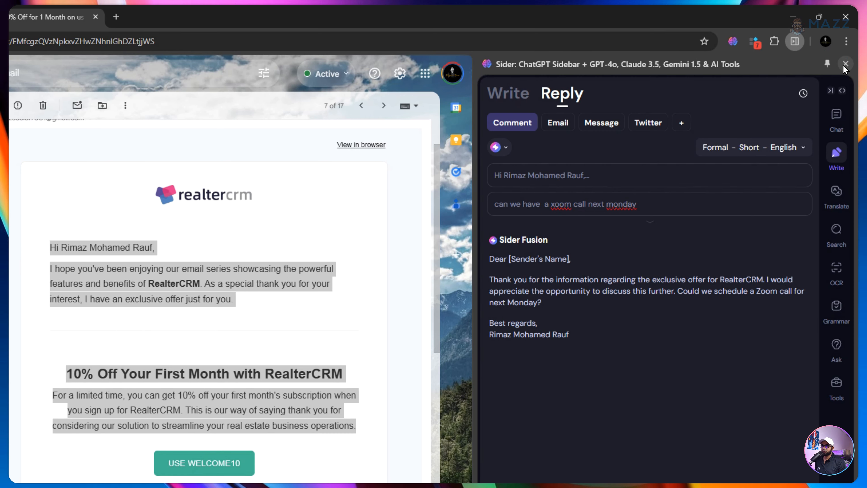
Step: Close the Sider sidebar and generate an AI Reply to the email from the suggestion "I'm interested in the demo call for more details."
left_click(847, 33)
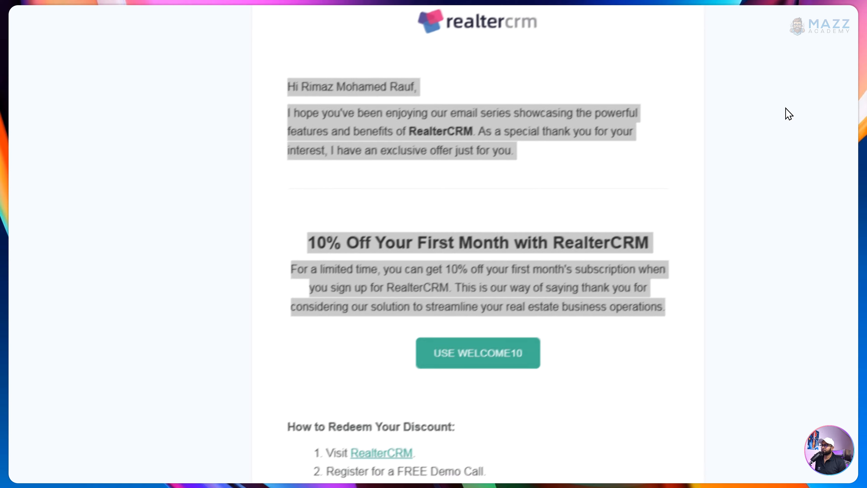
left_click(323, 253)
scroll(649, 130, "down", 15)
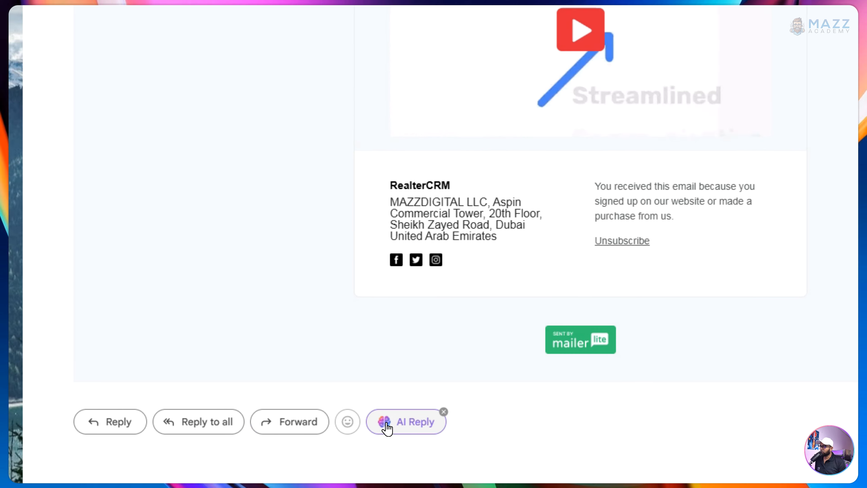
left_click(419, 425)
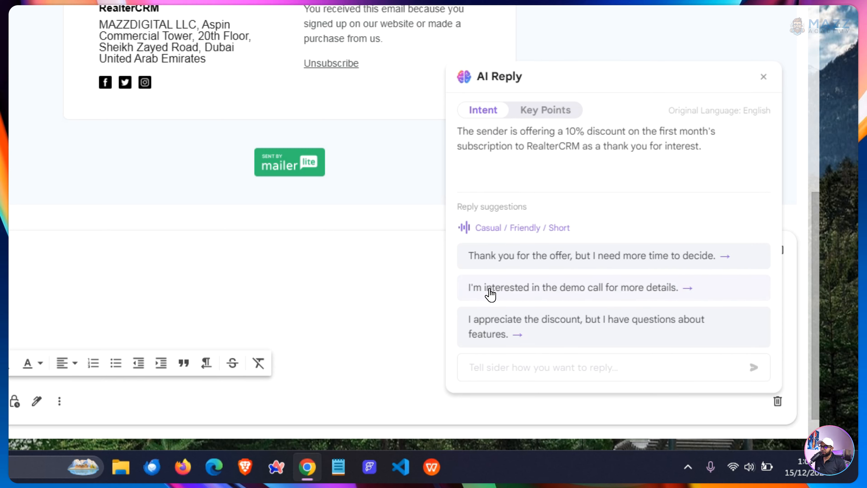
left_click(561, 289)
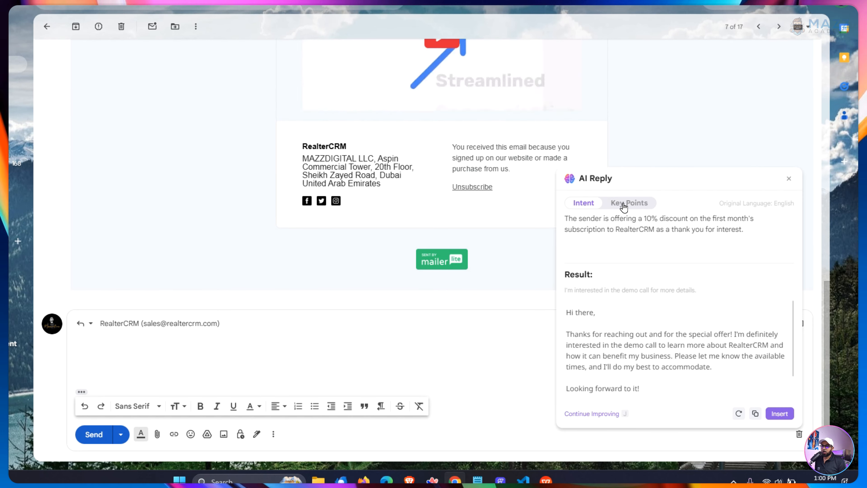
Step: View the email's key points in AI Reply, close the suggestion window, and discard the reply draft
left_click(624, 206)
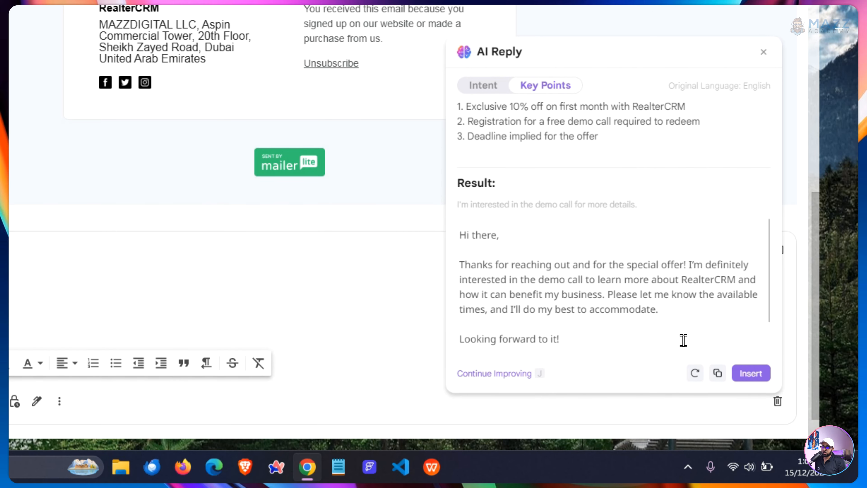
left_click(763, 52)
left_click(778, 401)
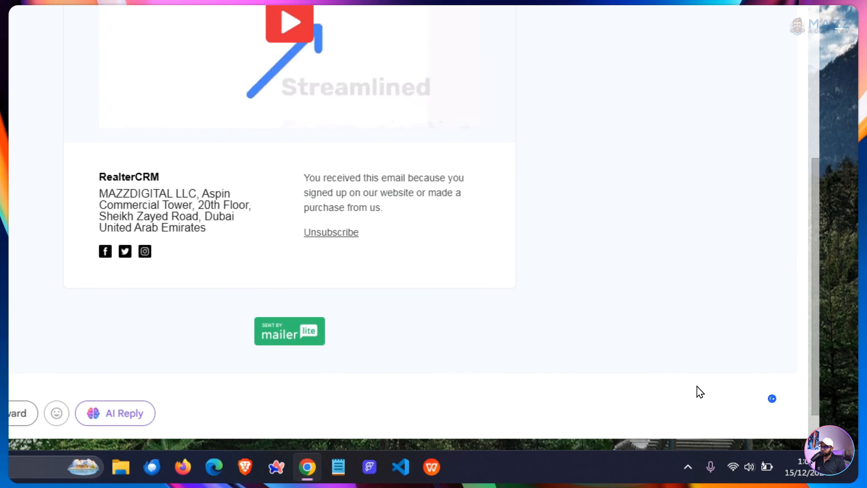
Step: Reopen AI Reply for the email, generate a reply from the instruction "lets have a zoom call next monday", and look over the result
left_click(115, 413)
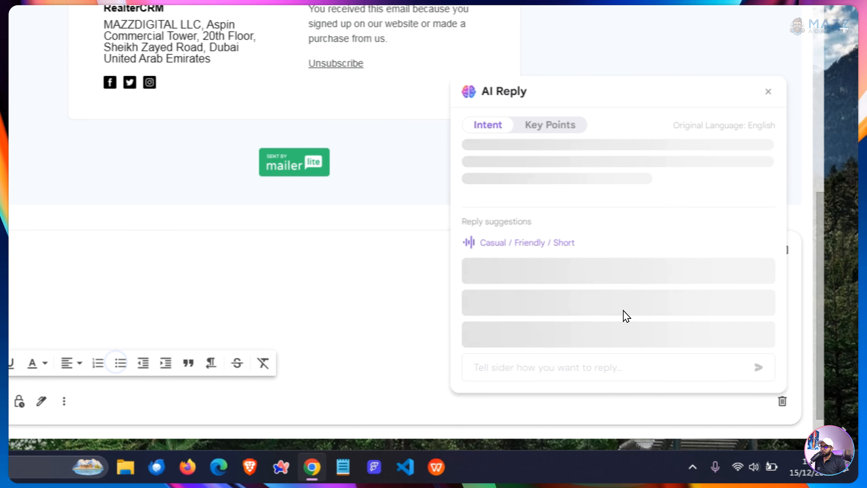
left_click(499, 368)
type("lets ")
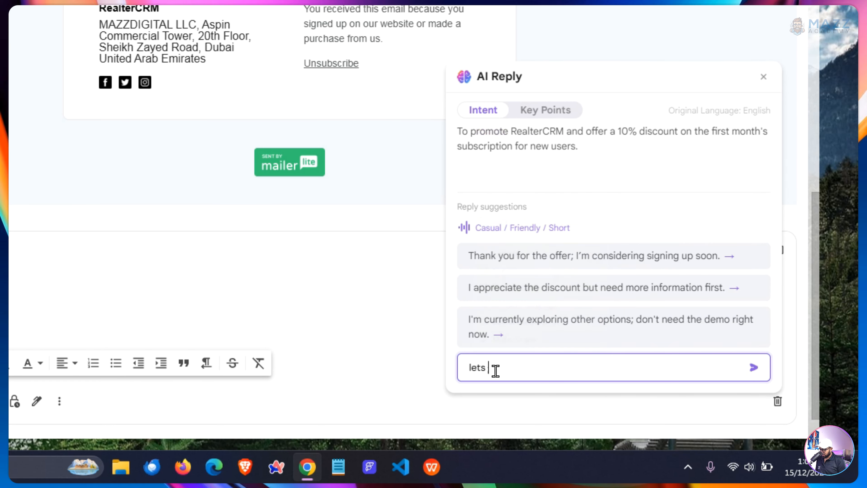
type("have a zoom ca")
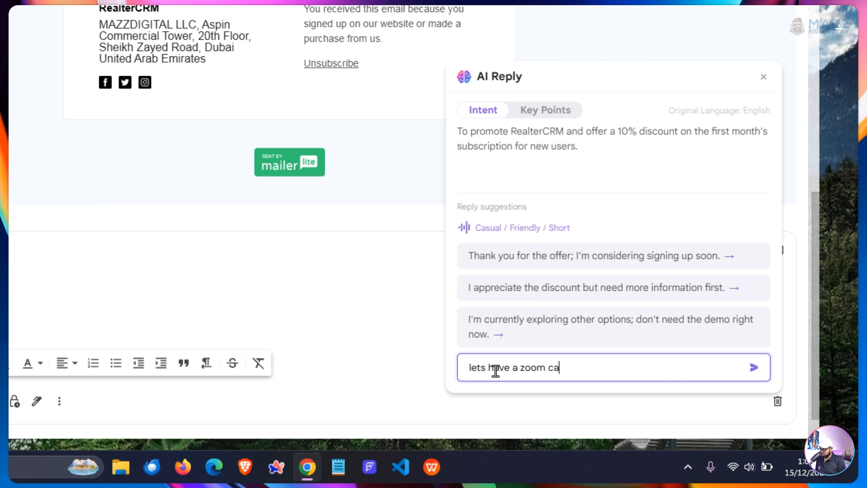
type("ll next monday")
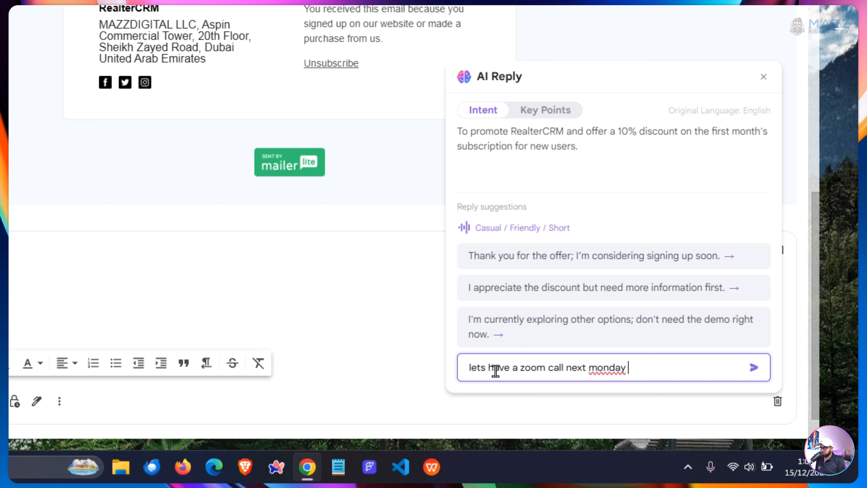
left_click(754, 368)
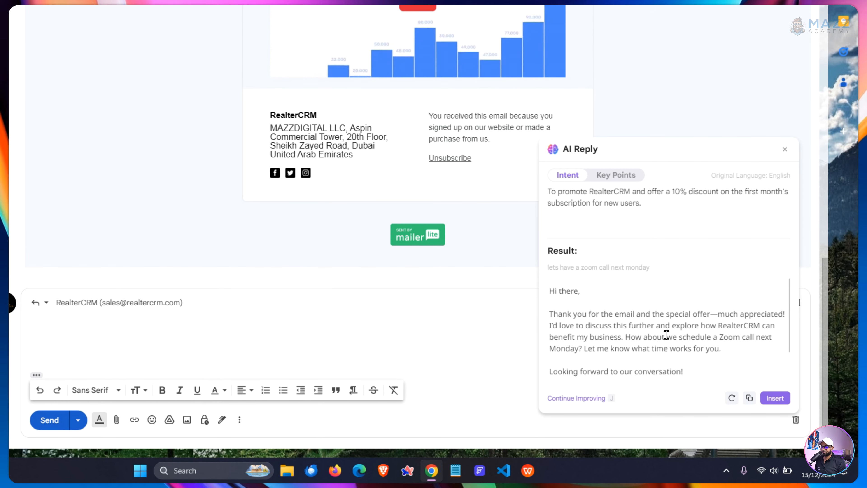
scroll(655, 339, "down", 3)
scroll(653, 364, "up", 3)
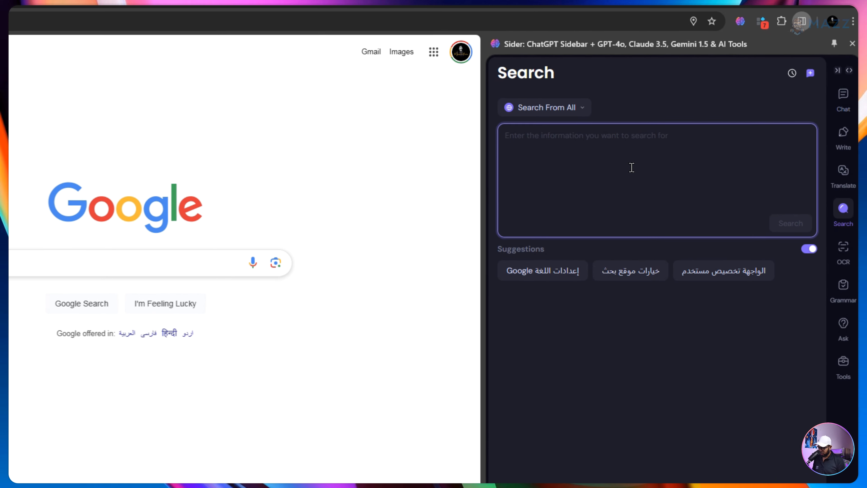
Step: Search all sources in Sider's Search tool for "improvements in AI technology and the future of AI"
type("im")
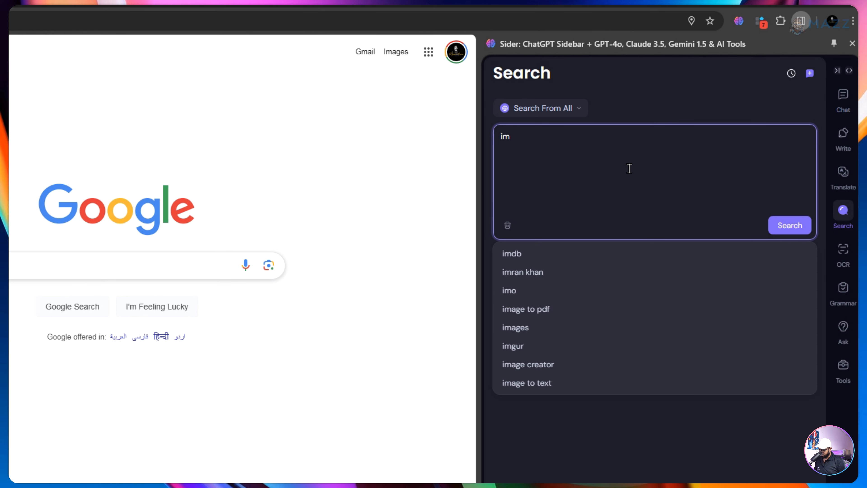
type("provements in ")
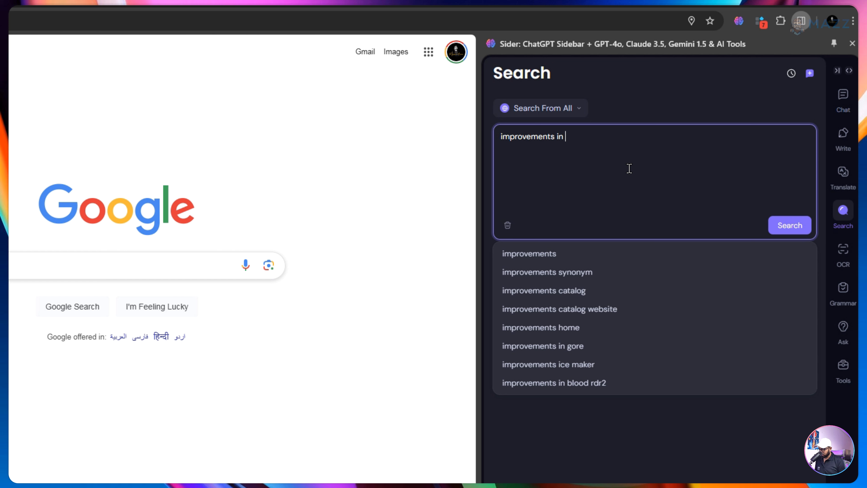
type("AI technolo")
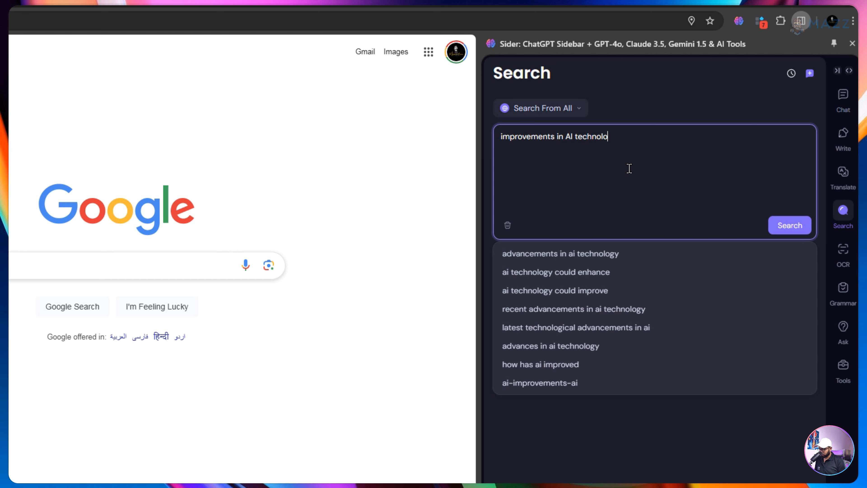
type("gy and the")
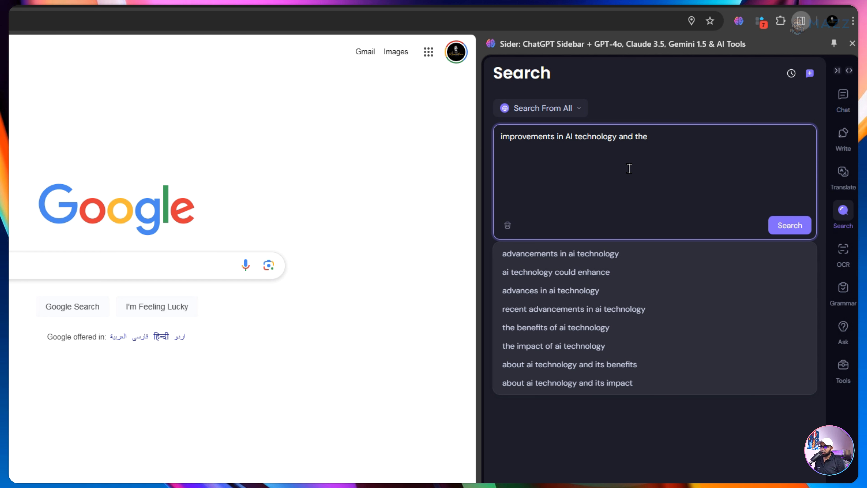
type(" future of AI")
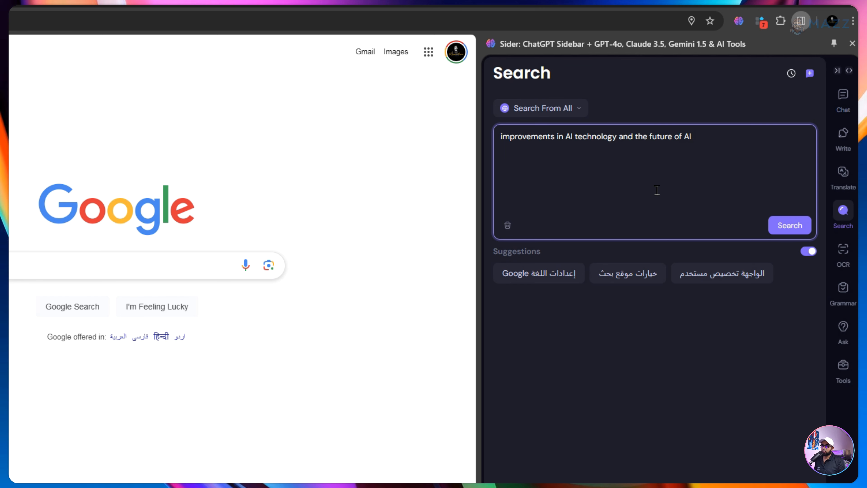
left_click(781, 226)
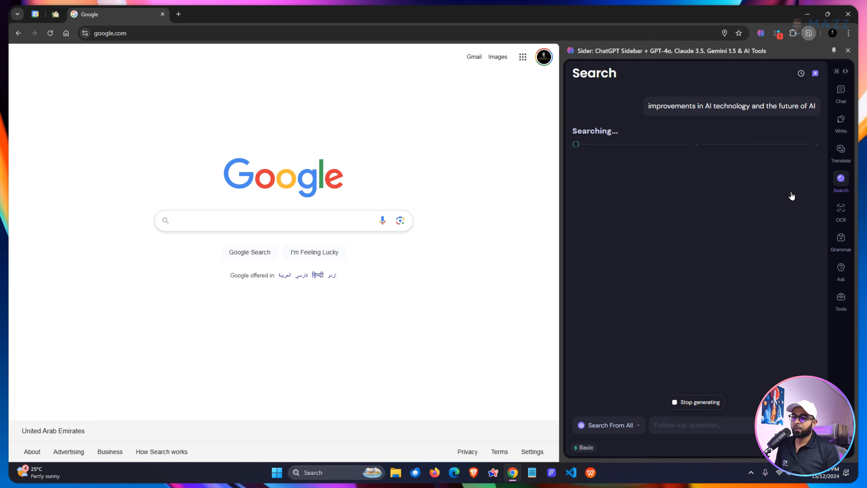
Step: Check the available search source options and read through the generated answer on AI improvements down to its conclusion
left_click(634, 425)
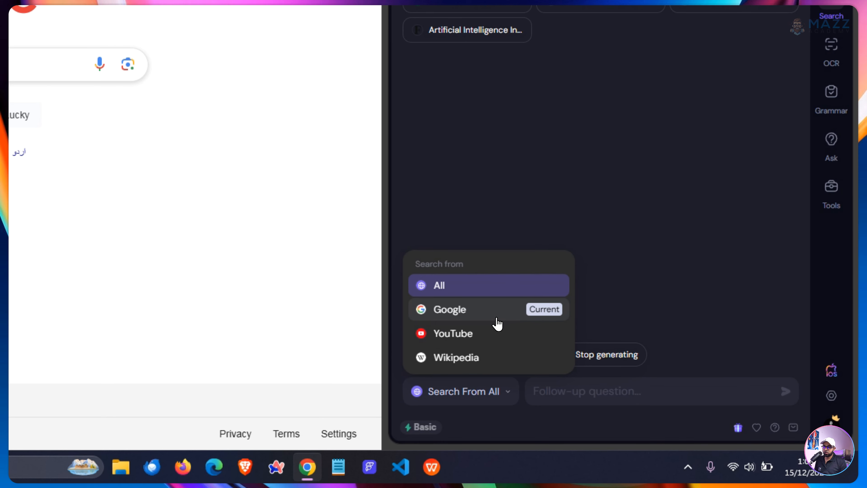
left_click(524, 427)
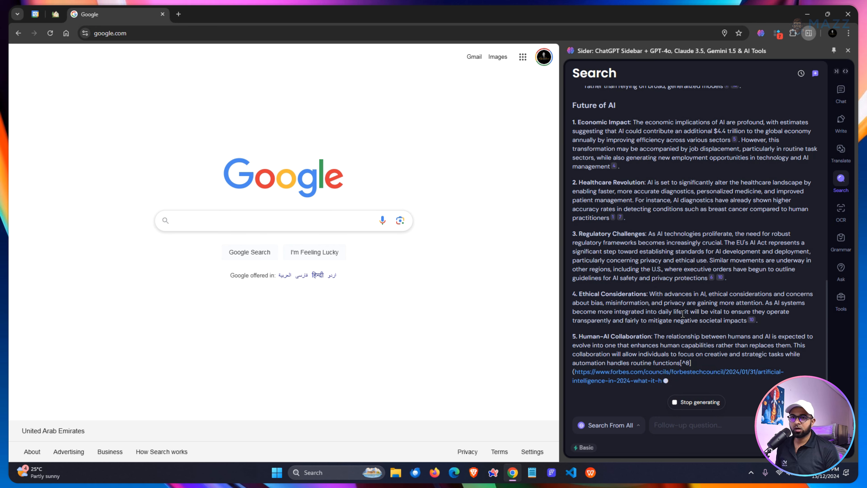
scroll(678, 323, "up", 15)
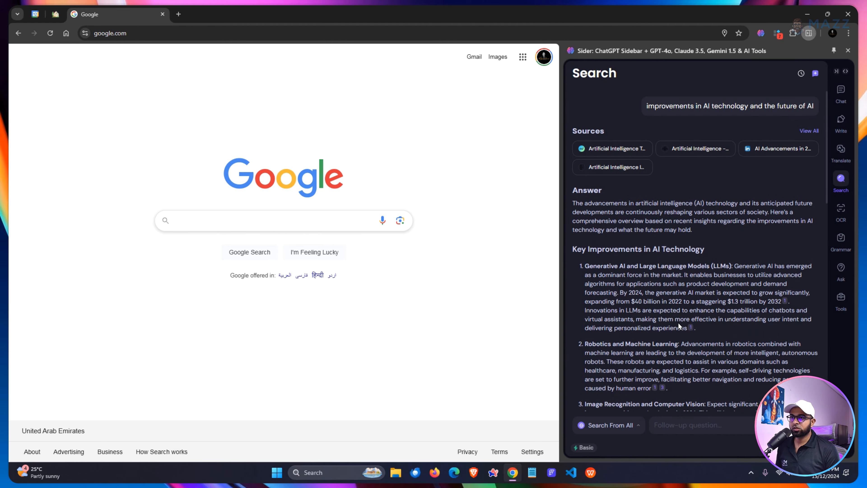
left_click_drag(573, 200, 602, 302)
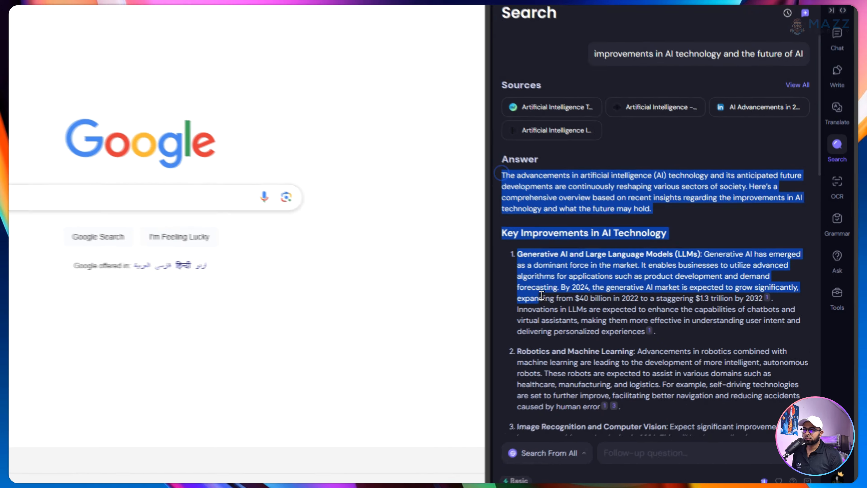
left_click(576, 198)
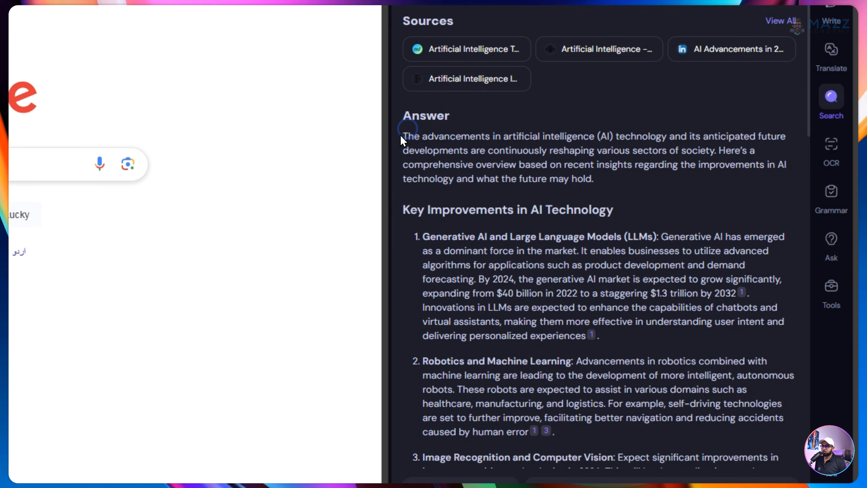
left_click_drag(402, 136, 462, 390)
scroll(606, 324, "down", 10)
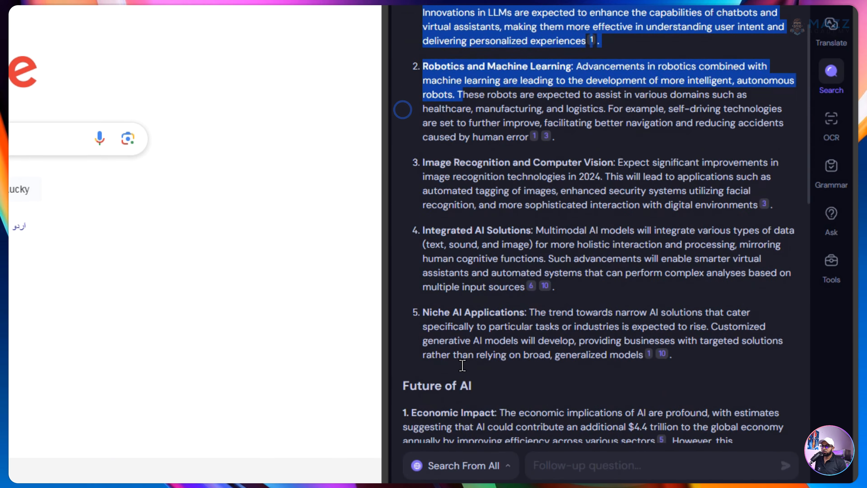
left_click_drag(682, 274, 682, 269)
scroll(664, 314, "down", 20)
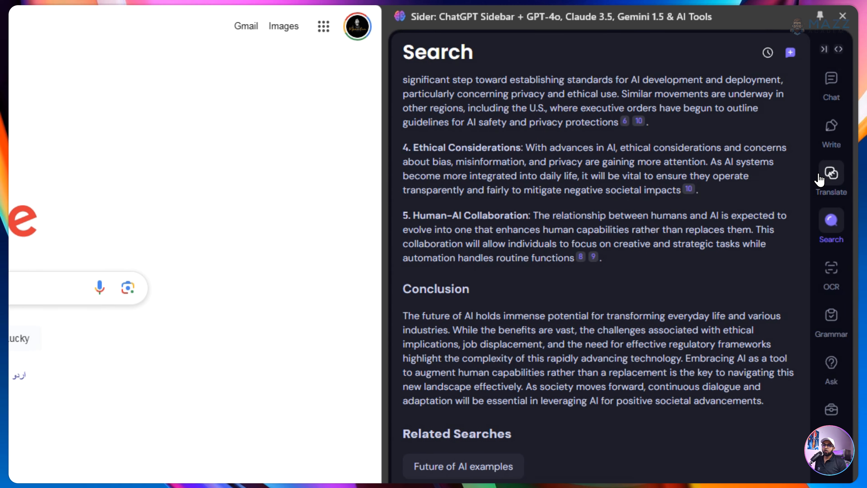
Step: Translate the copied AI search answer from English to Tamil with the Translate tool and look through the translation
left_click(831, 173)
left_click(536, 192)
key("ctrl+v")
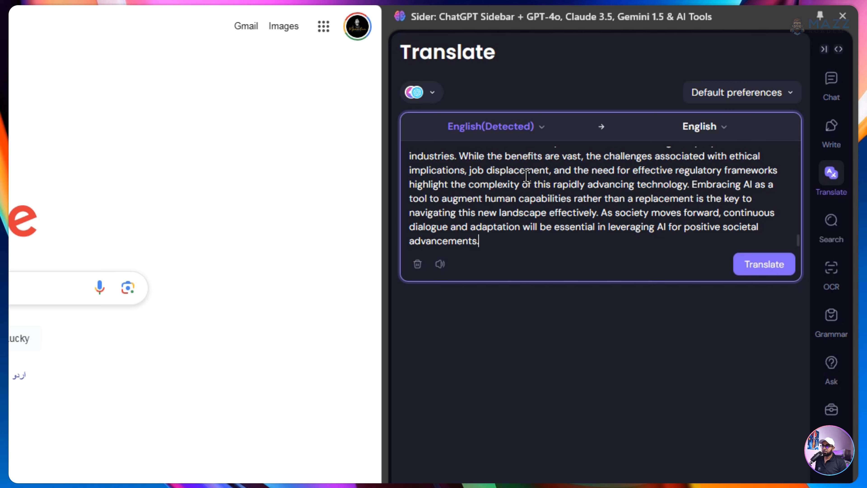
left_click(688, 127)
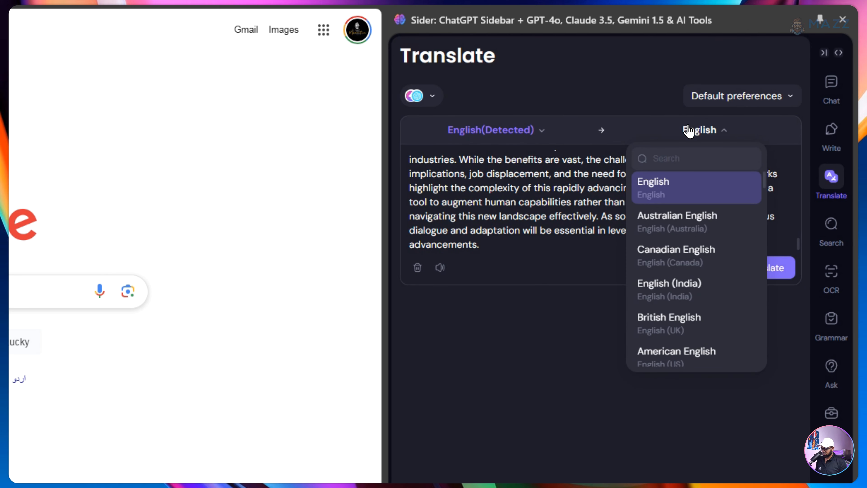
type("tam")
left_click(672, 182)
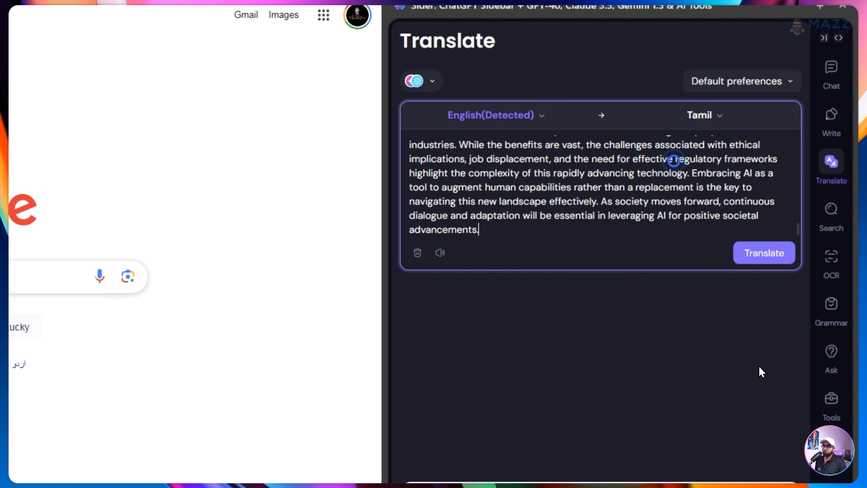
left_click(771, 257)
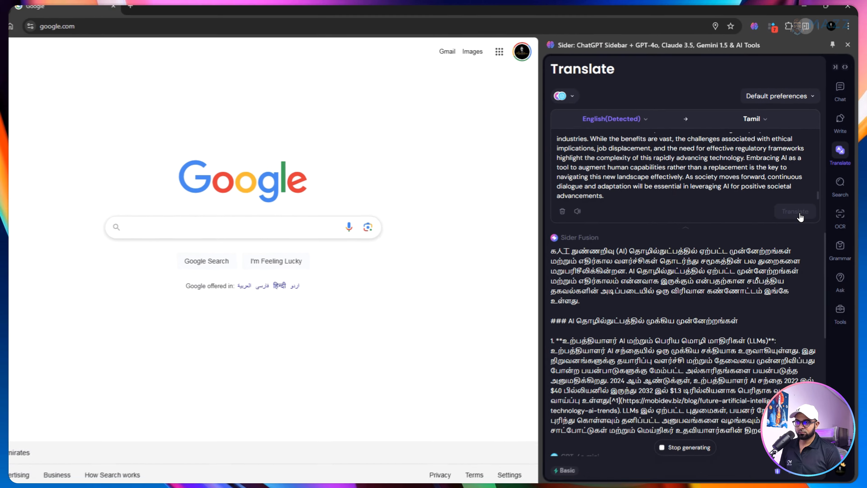
scroll(748, 311, "down", 5)
scroll(749, 311, "down", 3)
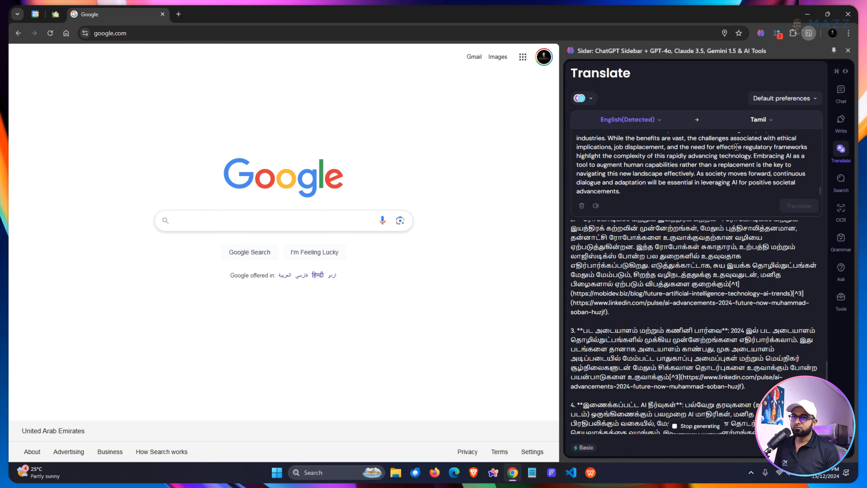
Step: Look at the OCR and Grammar tools, and check the prompt and model choices in the Ask tool
left_click(841, 209)
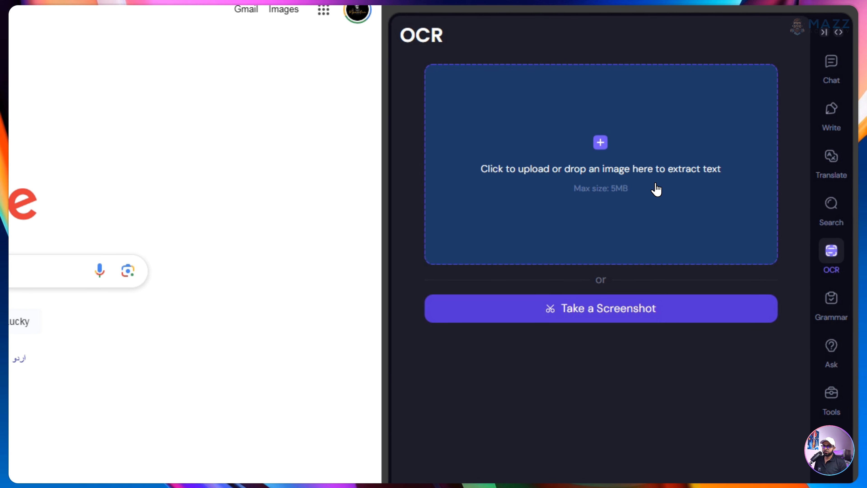
left_click(827, 304)
left_click(832, 347)
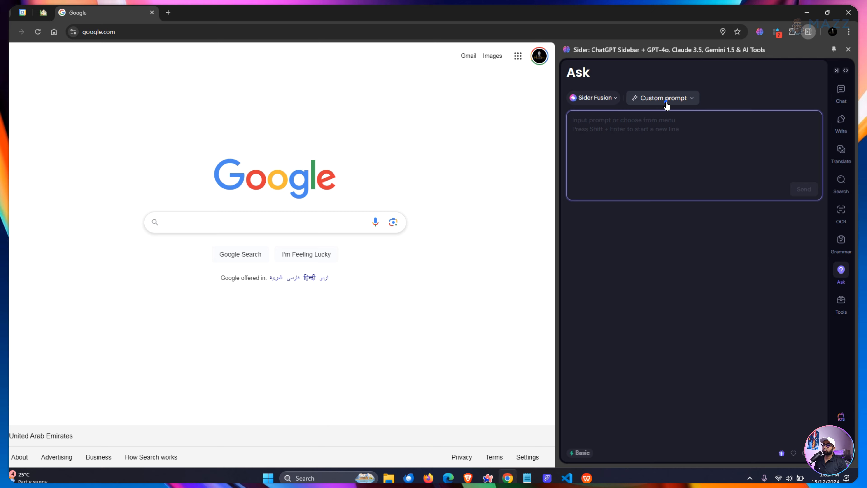
left_click(552, 75)
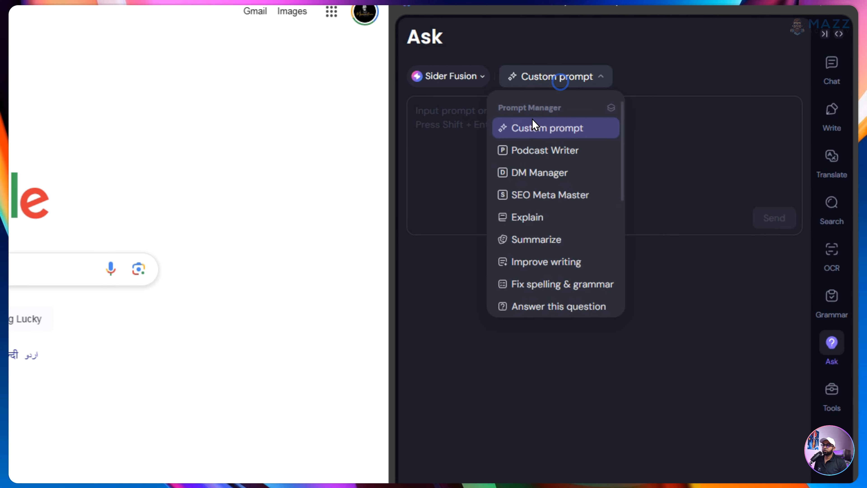
left_click(420, 106)
left_click(421, 74)
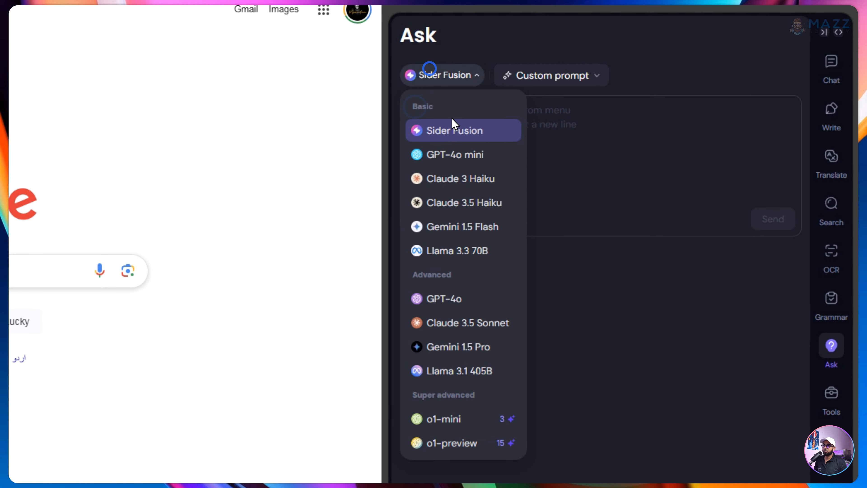
Step: Ask "how to clean microwave at home" in the Ask tool with Sider Fusion and the custom prompt
left_click(739, 109)
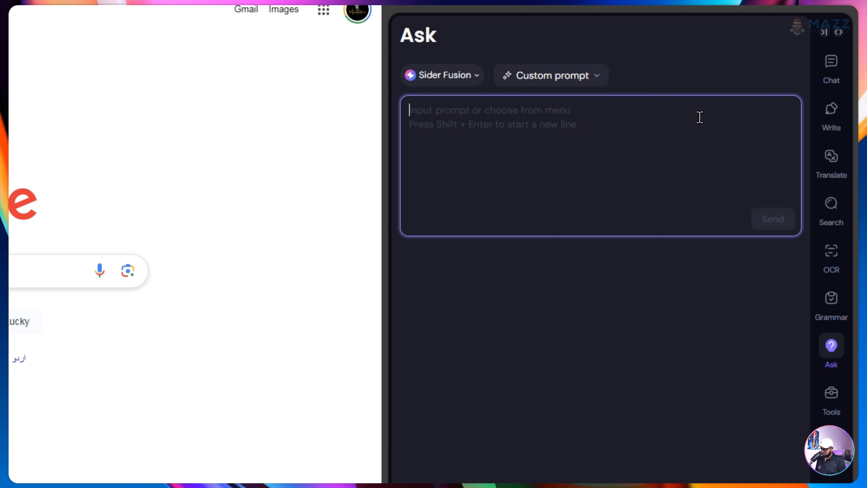
type("how to clean microwave")
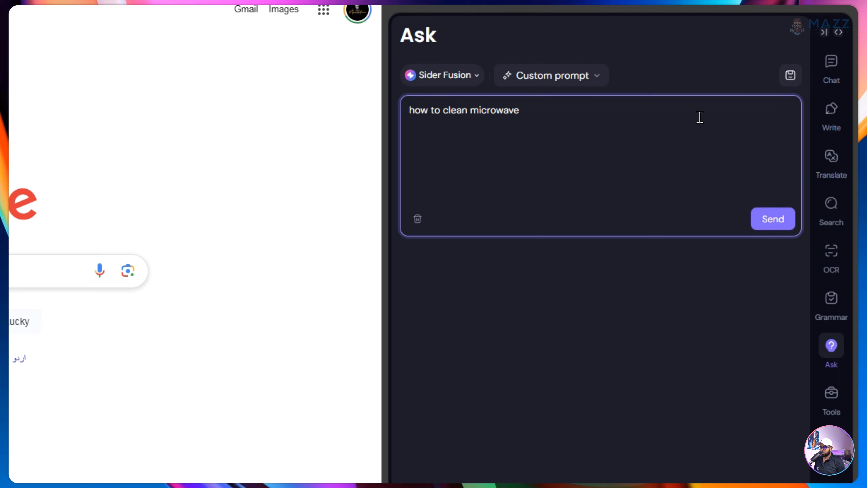
type("me")
key("Return")
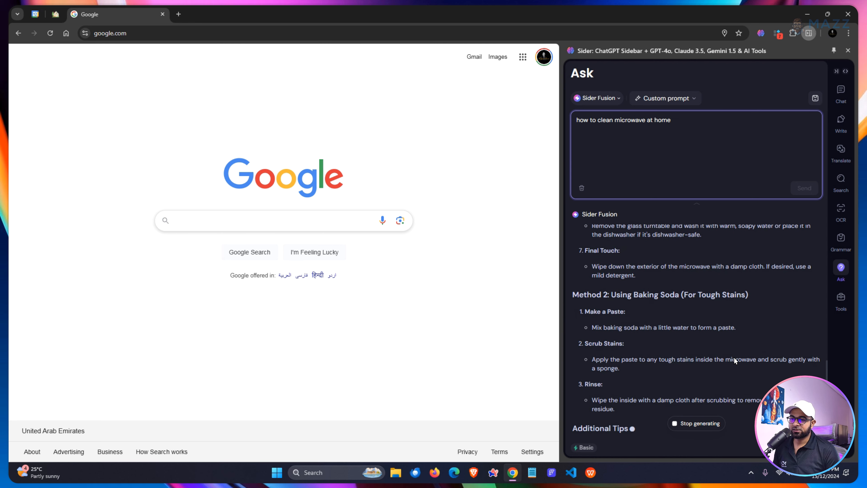
Step: Copy the microwave question from Ask and send it in Chat
left_click_drag(702, 123, 515, 126)
key("ctrl+c")
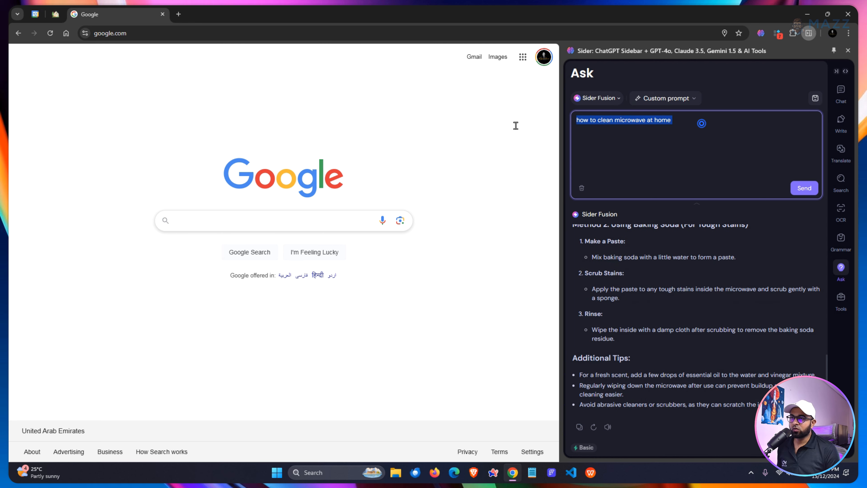
left_click(841, 91)
left_click(630, 403)
key("ctrl+v")
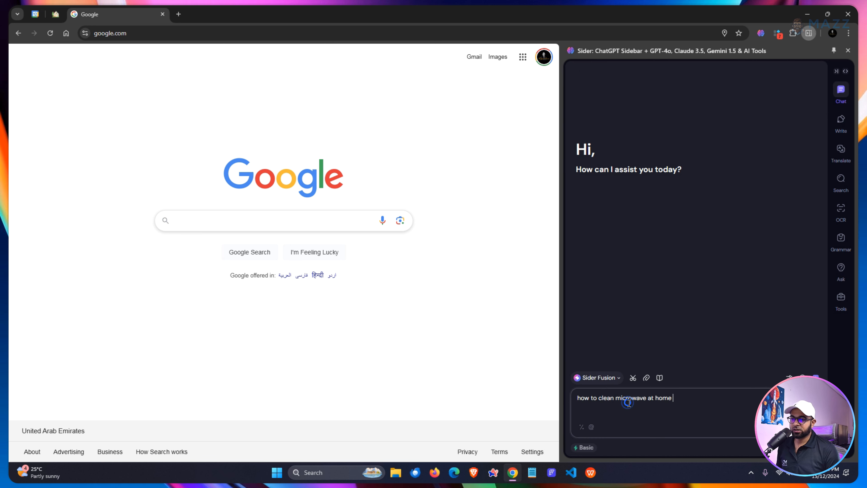
key("Return")
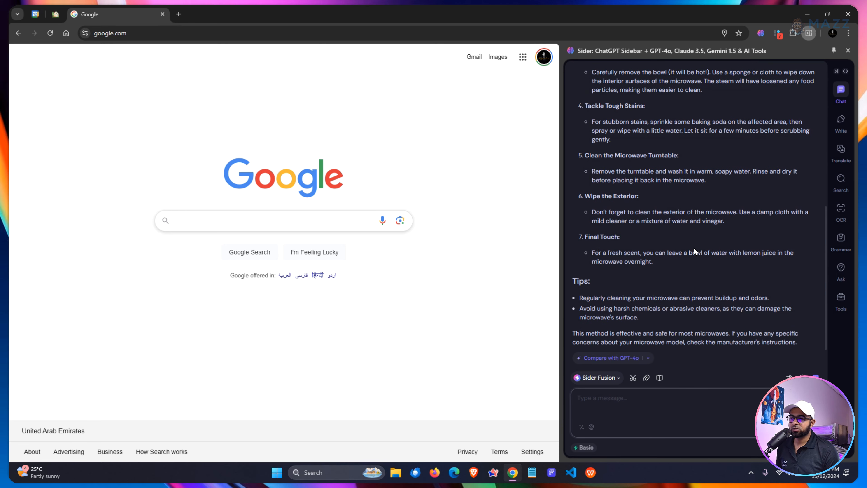
Step: Compare the Chat answer with the Ask answer on microwave cleaning, and clear the Ask prompt
scroll(694, 248, "up", 7)
left_click(841, 269)
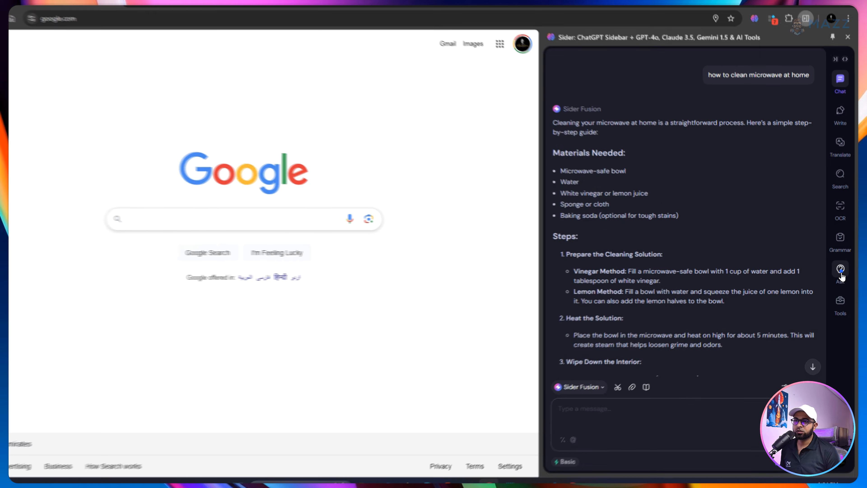
scroll(683, 302, "up", 5)
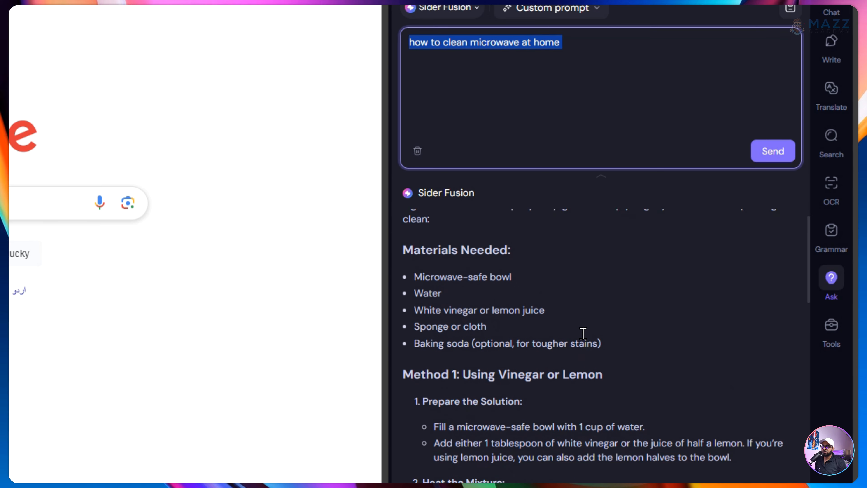
scroll(584, 333, "down", 10)
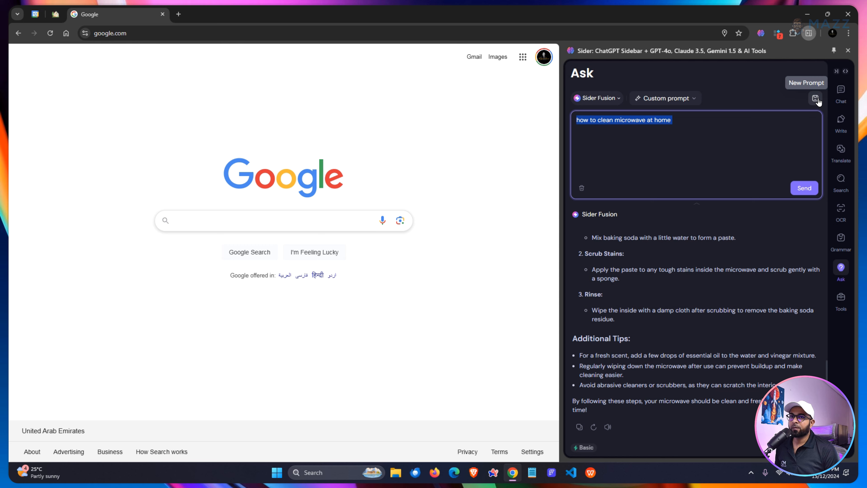
left_click(582, 188)
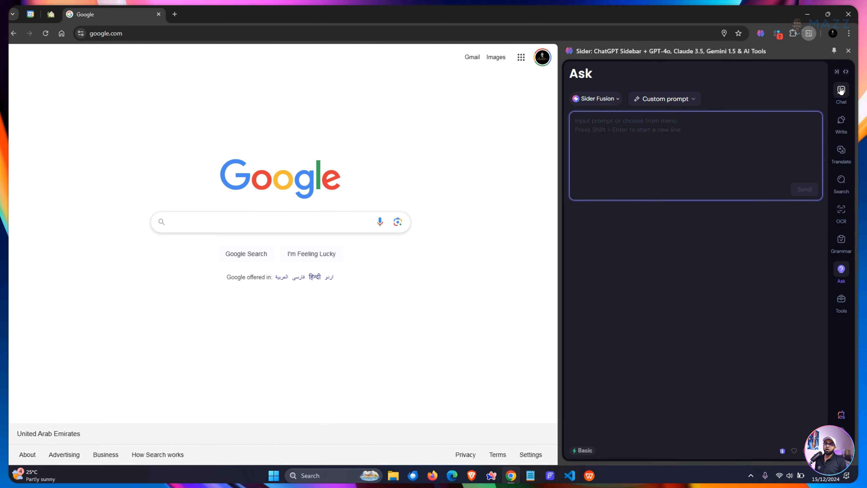
Step: Return to Chat and read through its microwave cleaning answer from the materials to the tips
left_click(841, 90)
scroll(717, 219, "down", 10)
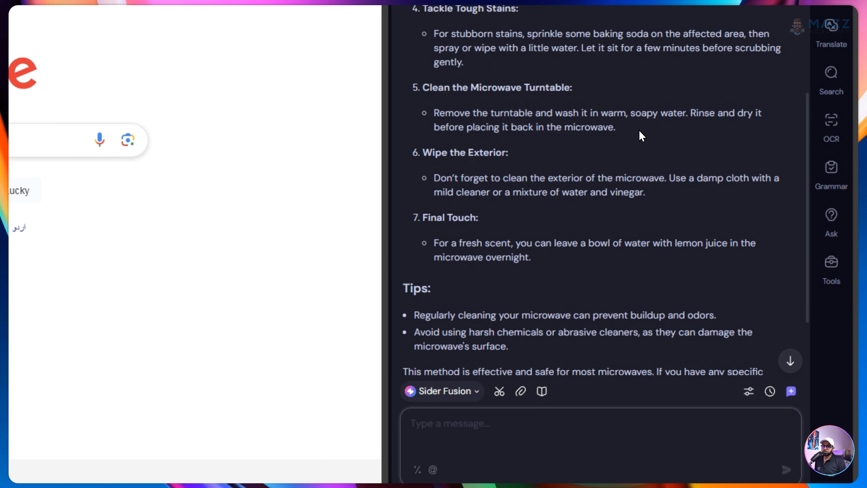
scroll(642, 135, "down", 3)
scroll(639, 131, "up", 12)
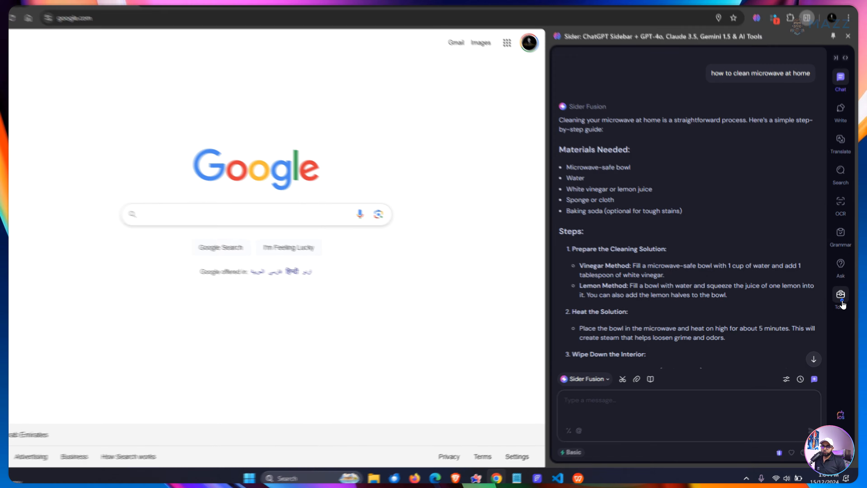
Step: Launch YouTube Summarizer from Sider's tools and open the video "How to Create VIRAL Instagram Reels"
left_click(832, 269)
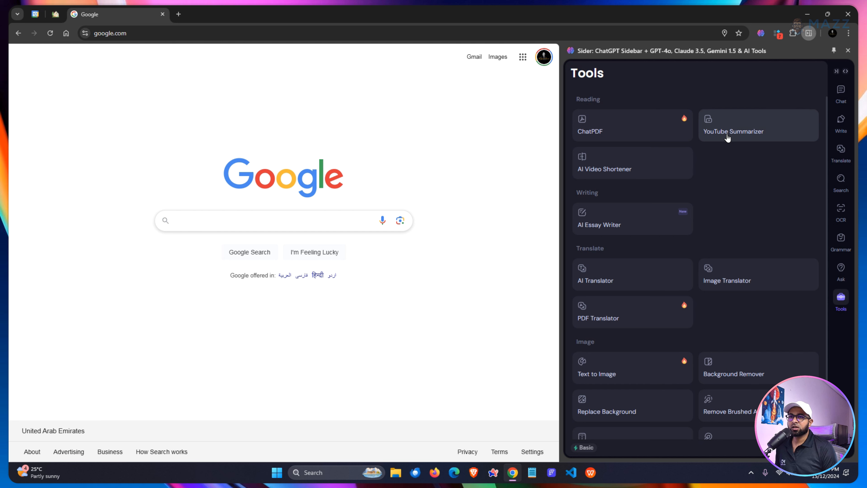
left_click(747, 130)
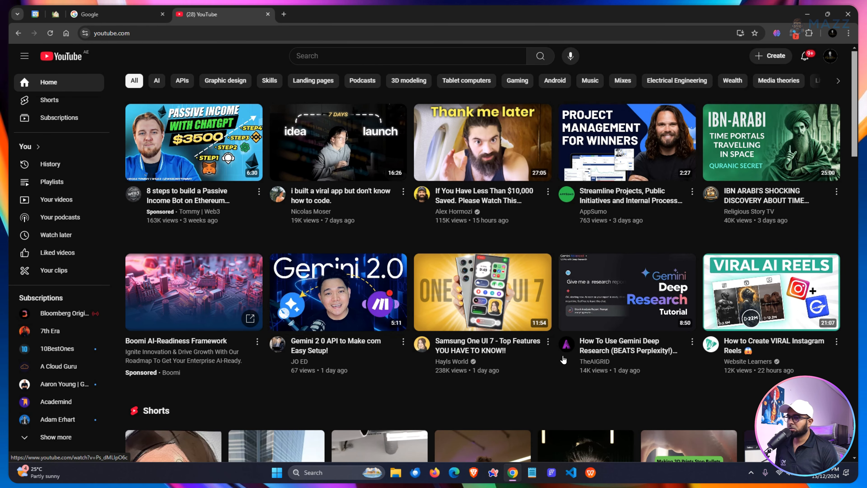
scroll(564, 359, "down", 3)
scroll(563, 359, "up", 2)
left_click(769, 253)
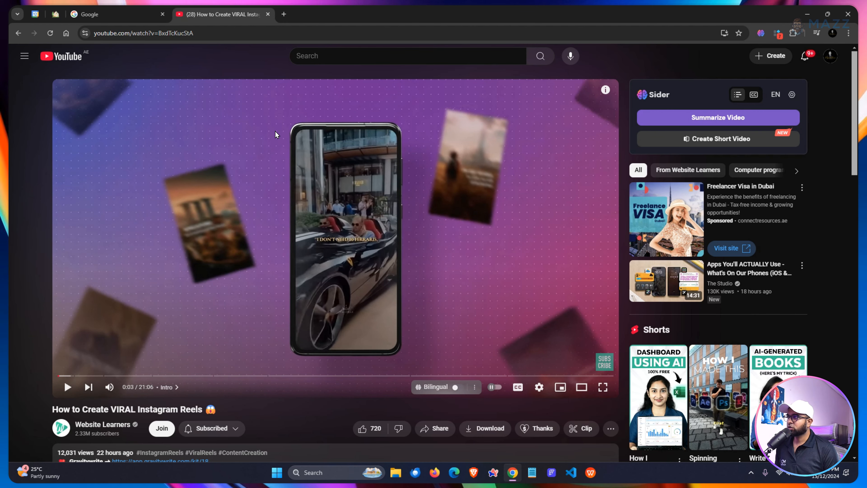
Step: Summarize the Instagram Reels video with Sider and read through the overview and time-stamped highlights
left_click(704, 119)
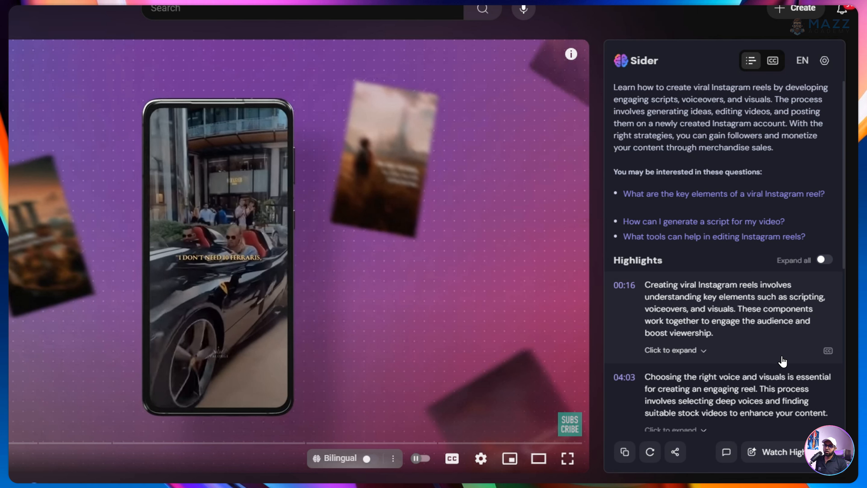
scroll(765, 341, "down", 8)
scroll(764, 342, "down", 1)
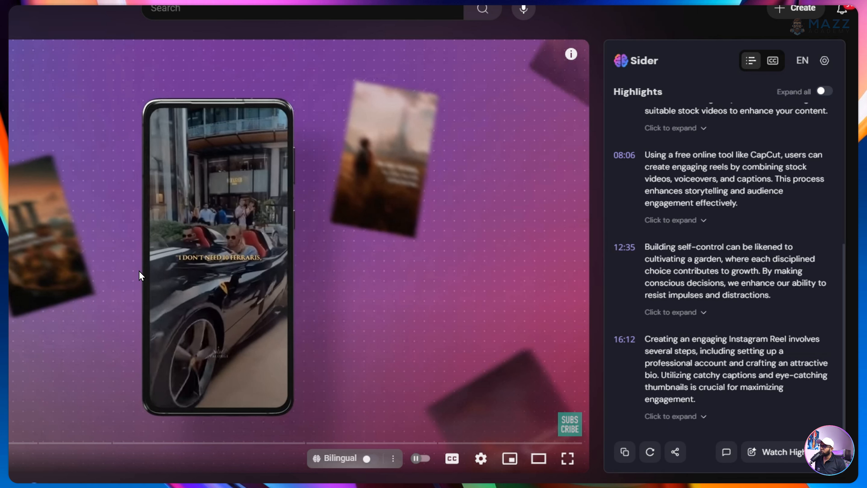
scroll(712, 296, "up", 15)
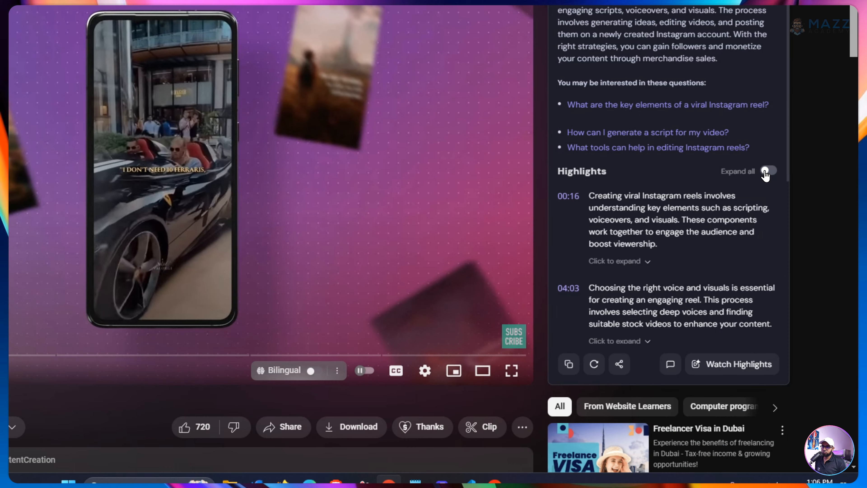
Step: Expand all highlights of the video summary and read the detailed time-stamped points down to the last one
left_click(824, 259)
scroll(749, 329, "down", 15)
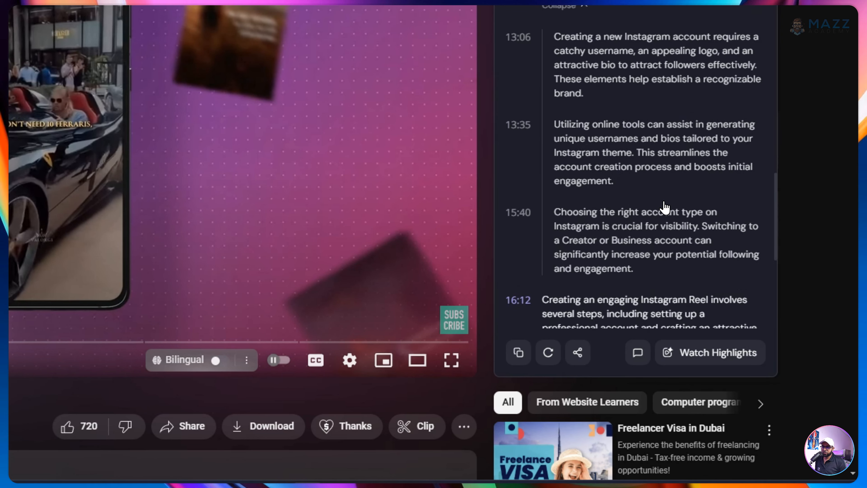
scroll(665, 208, "down", 10)
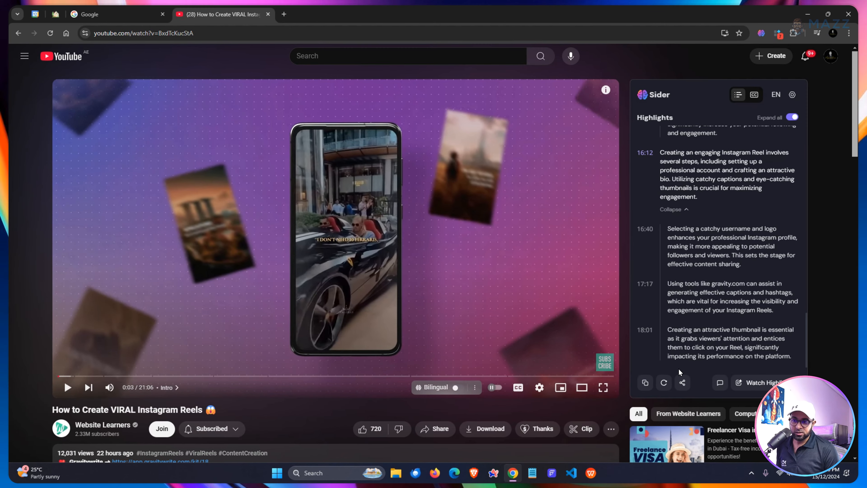
Step: Continue the video summary in Sider's chat and ask for the content in bullets
left_click(716, 383)
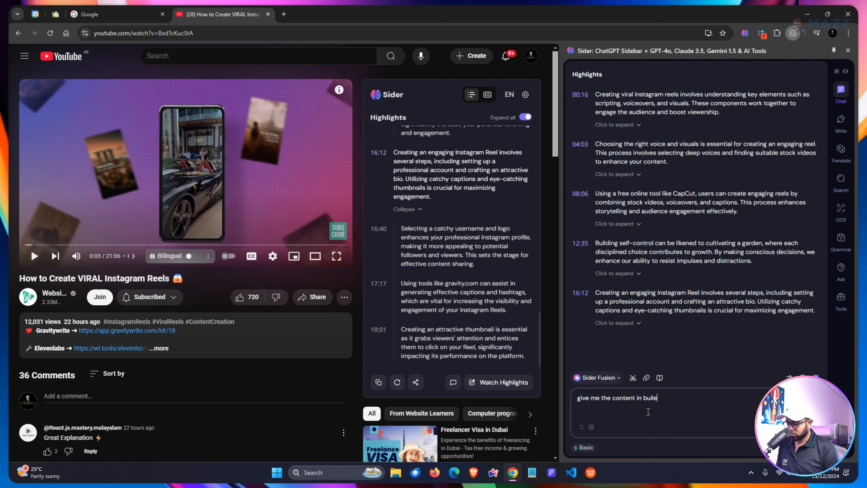
key("Return")
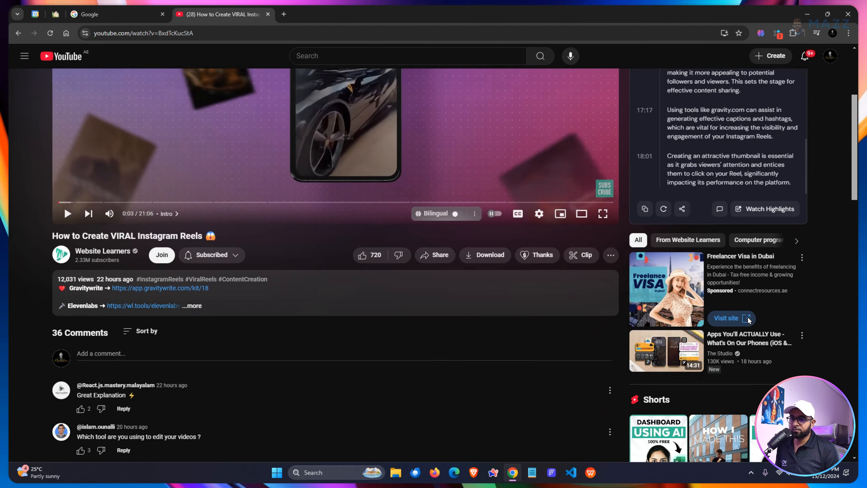
Step: Watch the video's highlights in Sider's player and jump through the 04:03, 08:06, 12:35 and 16:12 segments
scroll(746, 355, "up", 4)
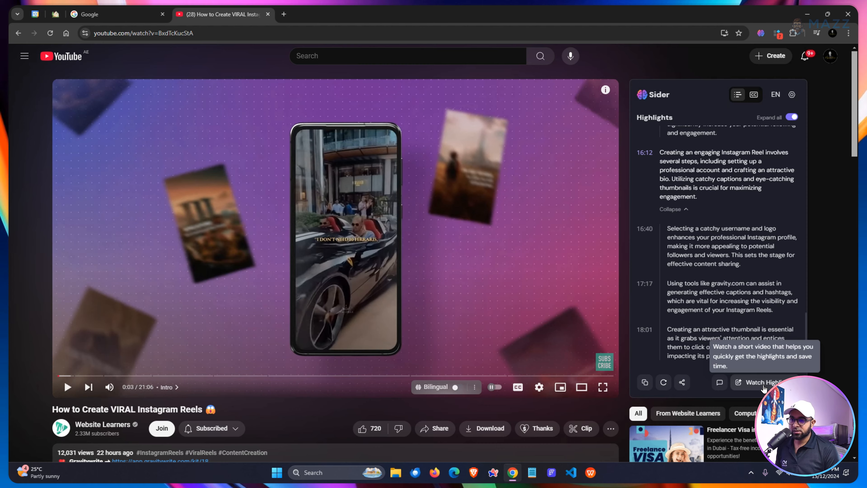
left_click(764, 383)
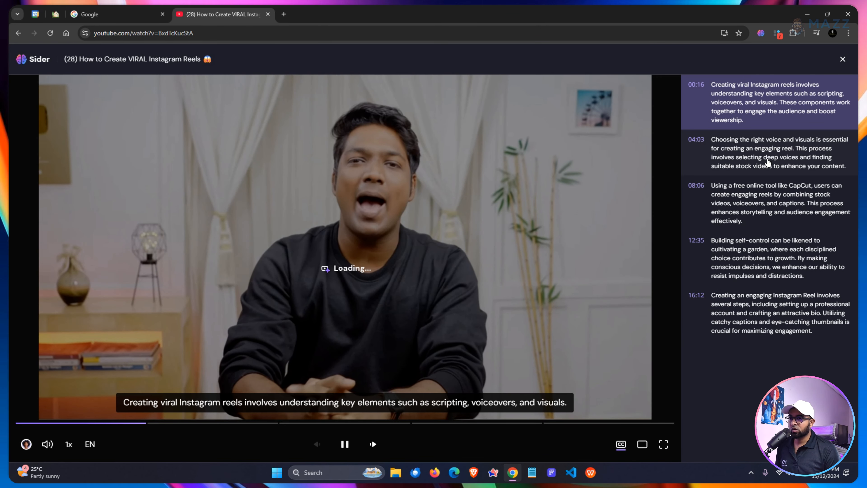
left_click(766, 157)
left_click(755, 206)
left_click(752, 254)
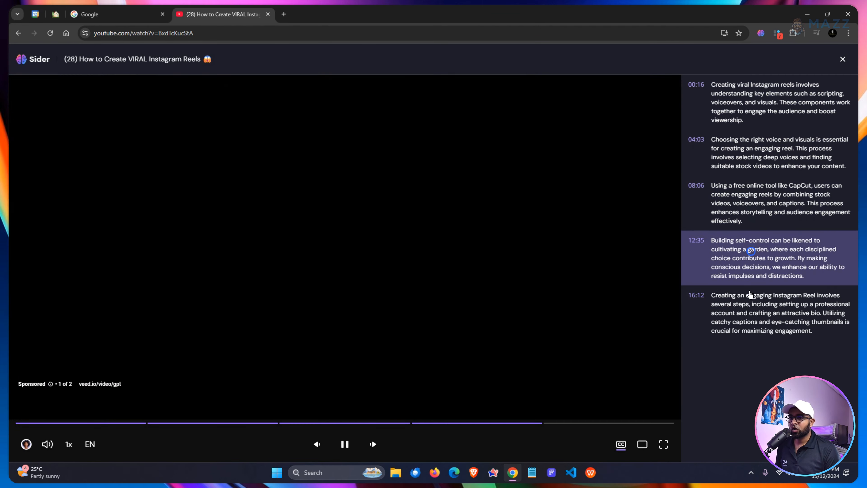
left_click(748, 307)
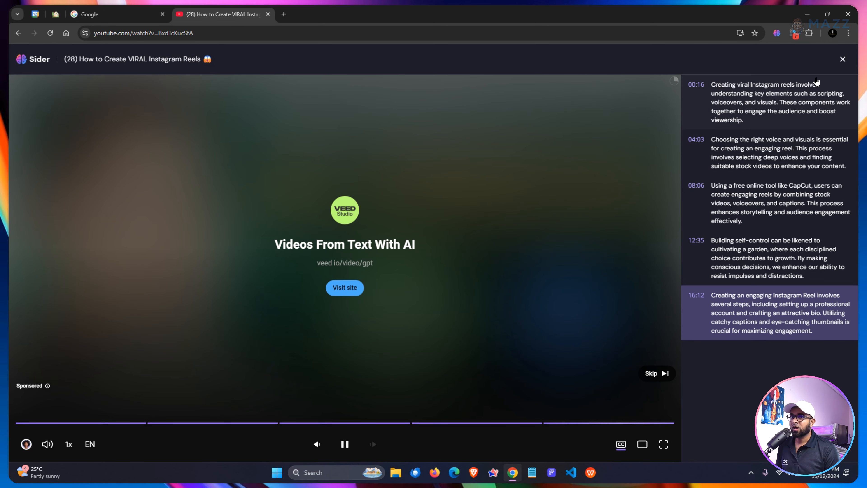
Step: Close the highlights player, copy the Instagram Reels video's link and load it into Sider's AI Video Shortener
left_click(843, 58)
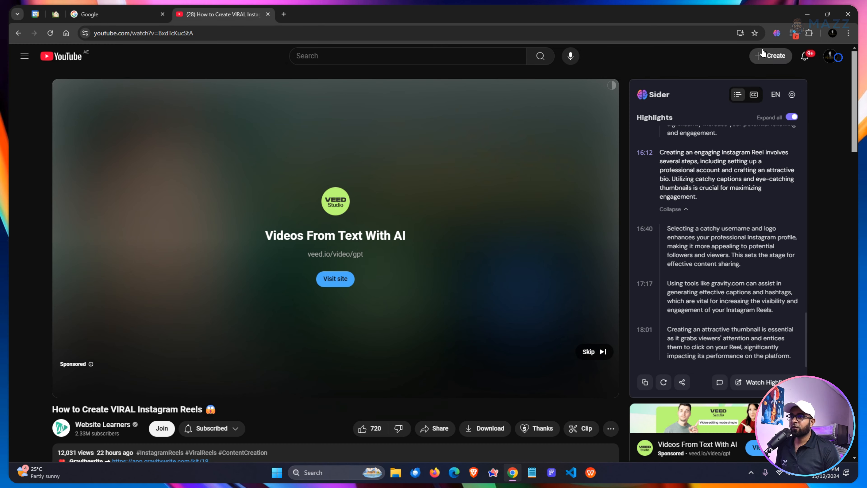
left_click(785, 38)
left_click(223, 29)
key("ctrl+c")
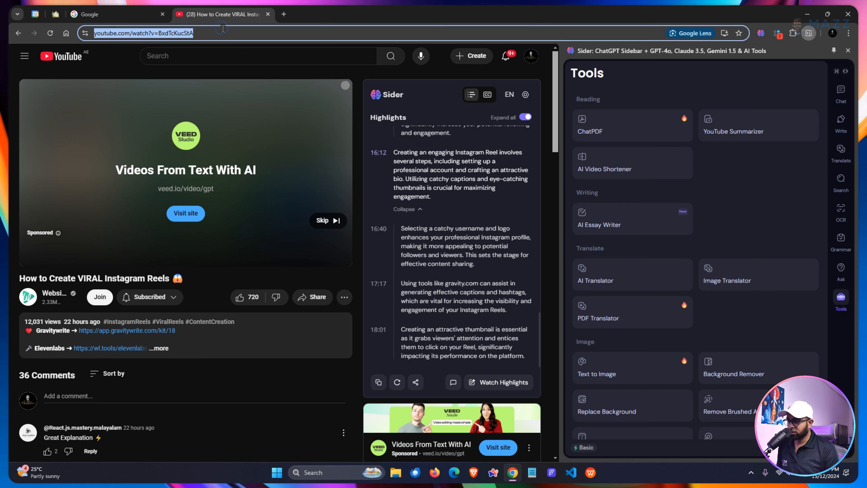
left_click(138, 158)
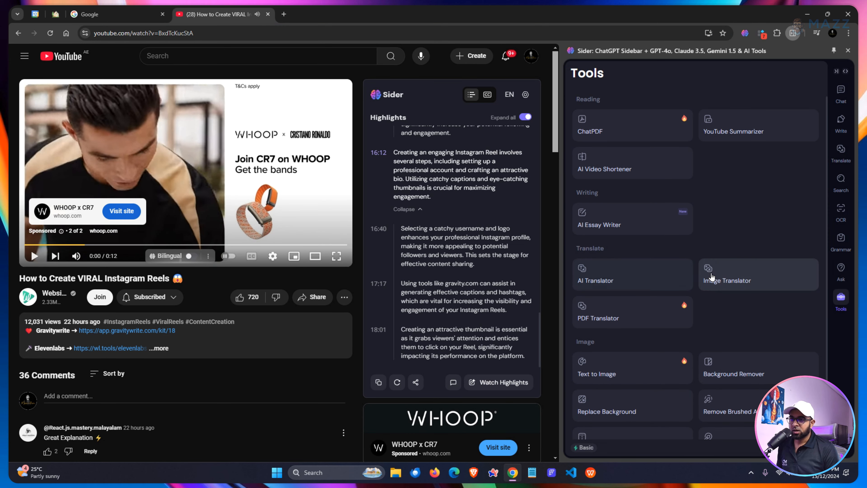
left_click(612, 156)
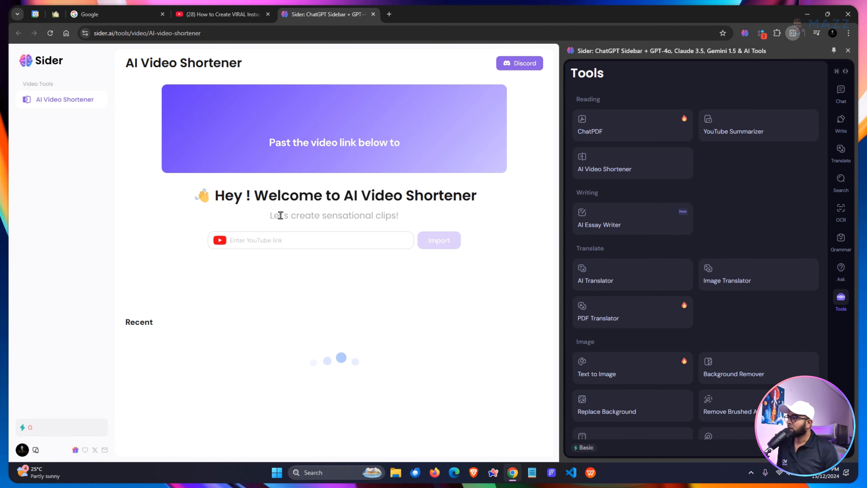
key("ctrl+v")
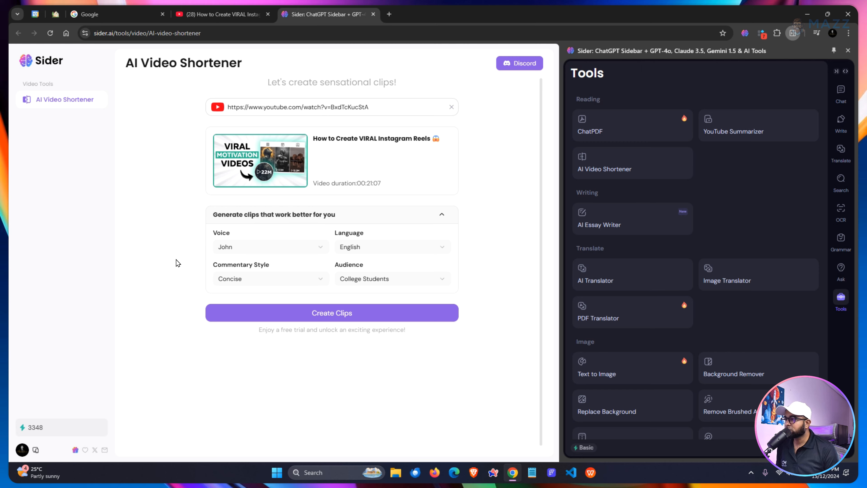
Step: Choose John as the clip's voice and English as its language
left_click(219, 247)
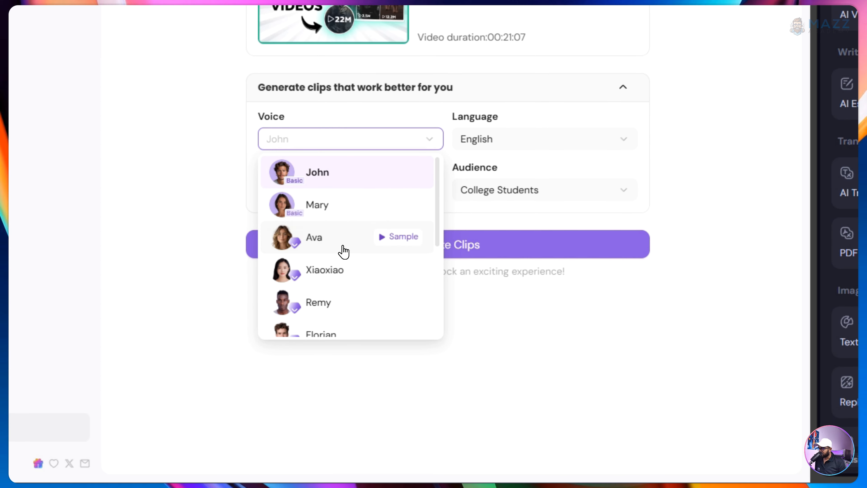
left_click(347, 172)
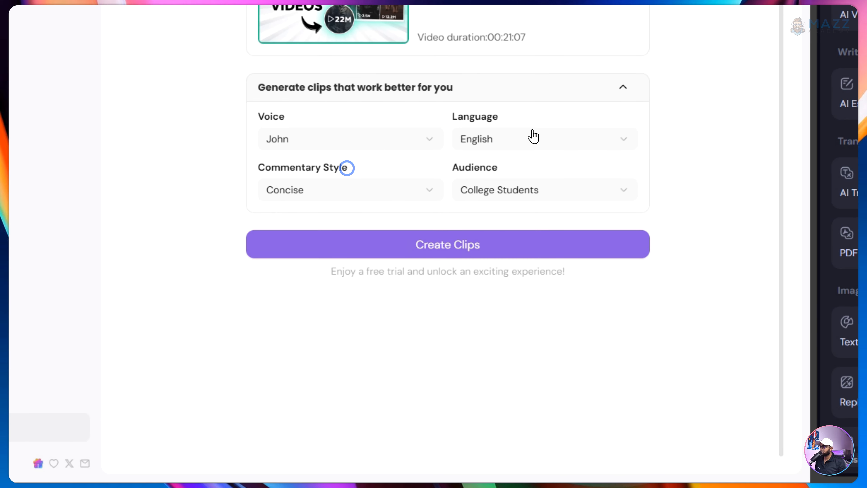
left_click(509, 136)
left_click(512, 177)
Step: Set the audience to Adults and the commentary style to Storytelling, and create the clips
left_click(471, 195)
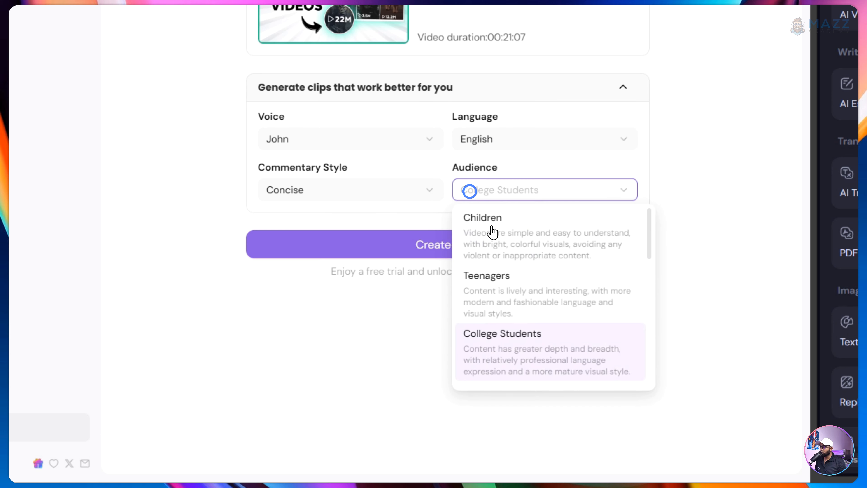
scroll(505, 338, "down", 3)
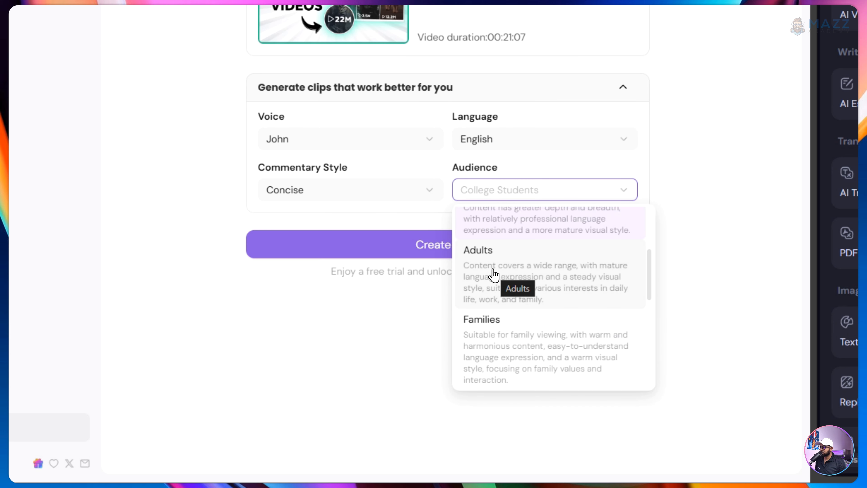
left_click(492, 270)
left_click(288, 195)
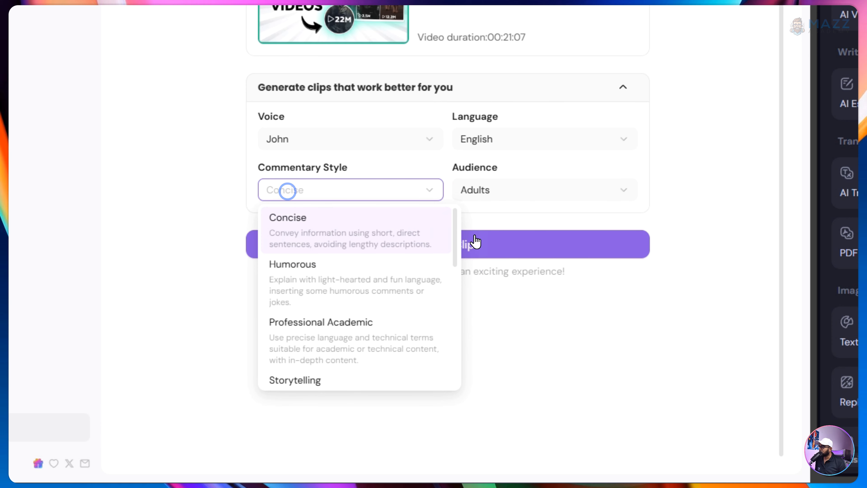
scroll(337, 295, "down", 4)
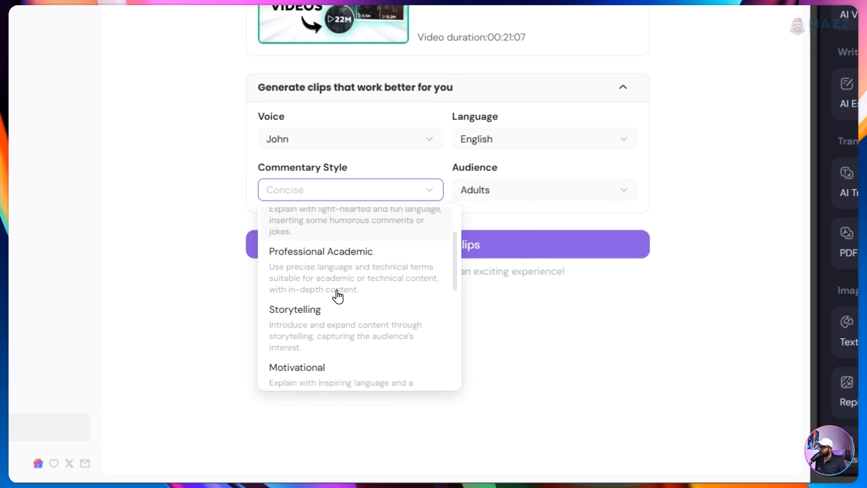
left_click(311, 266)
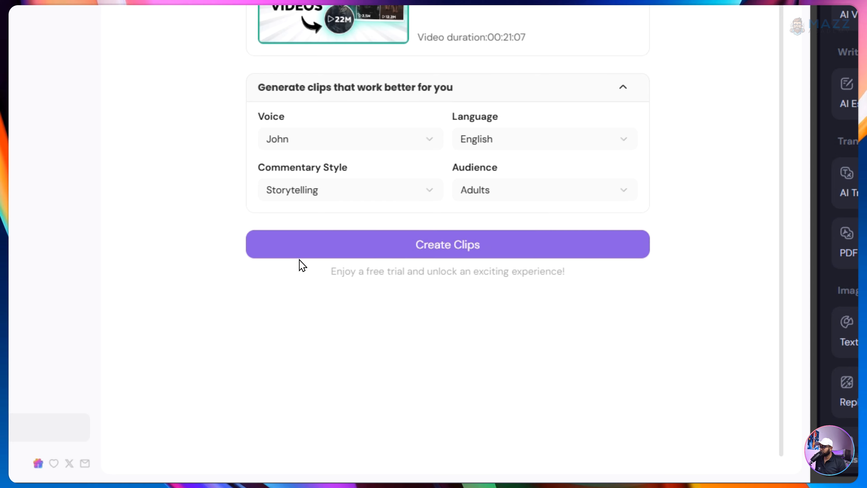
left_click(418, 244)
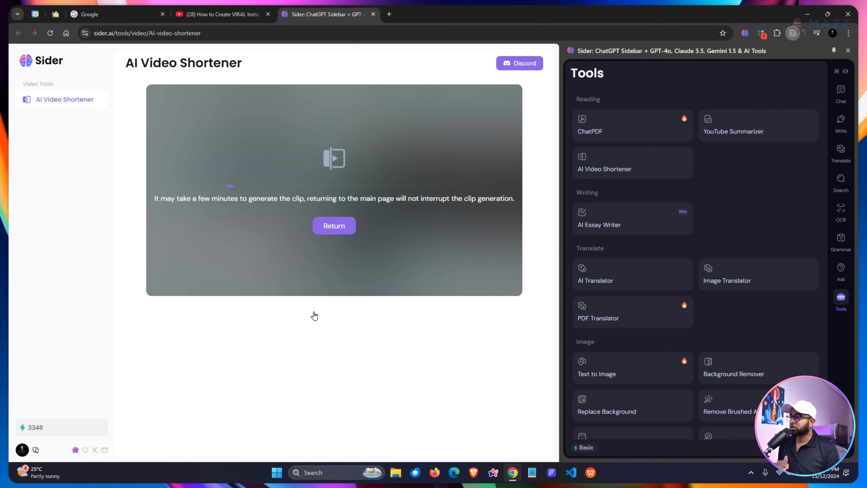
Step: Play the shortened Instagram Reels video and pause it at about 00:32
left_click(174, 261)
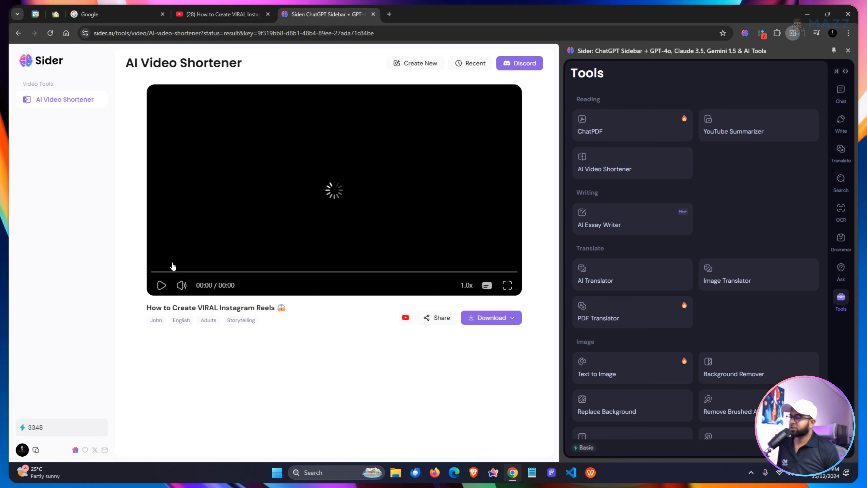
left_click(332, 191)
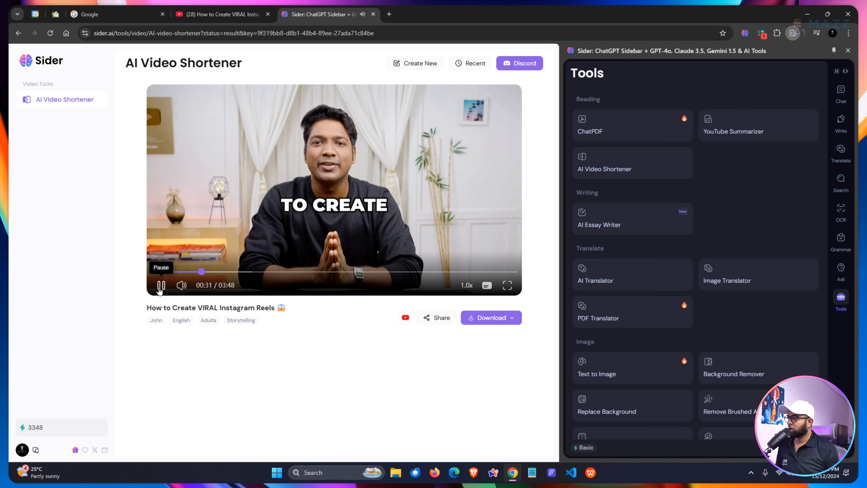
left_click(159, 286)
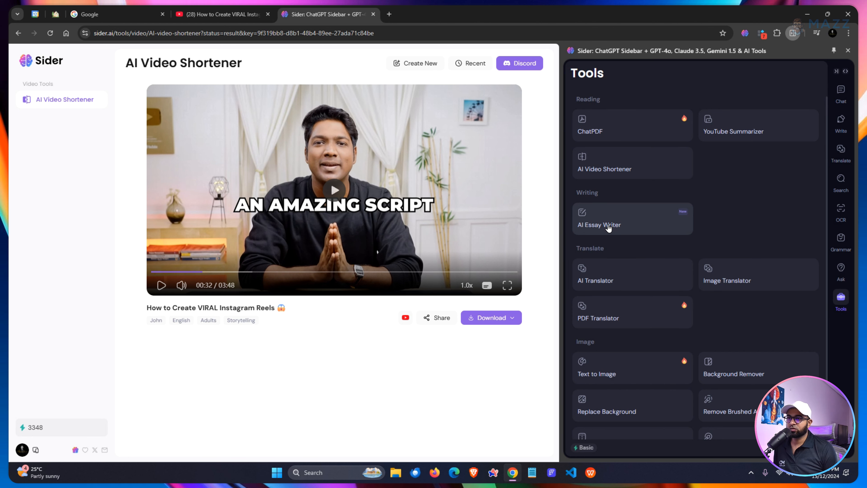
Step: Open Sider's AI Essay Writer, close the sidebar and look over the tool's page
left_click(608, 226)
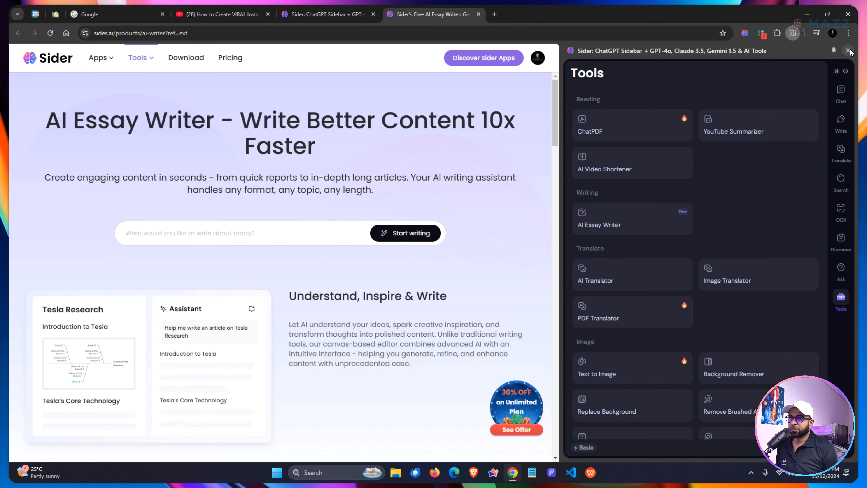
left_click(848, 51)
scroll(515, 312, "down", 4)
scroll(516, 312, "up", 4)
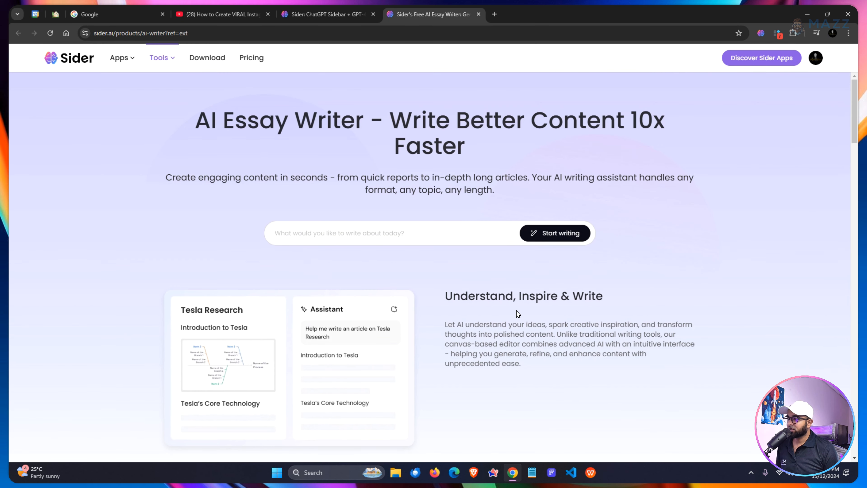
Step: Start an essay on "research on life on other planet and the proof that life may exist on mars" and answer the assistant with "yes"
left_click(349, 232)
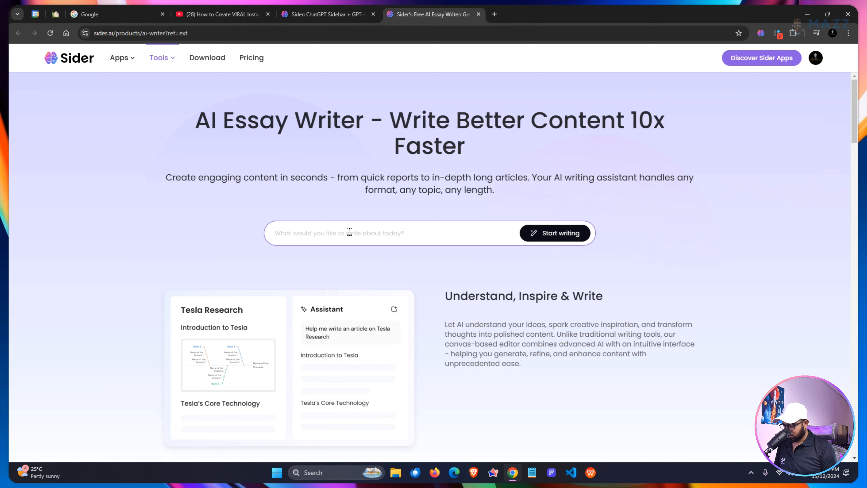
type("research on life on other planet and the proof that life may exiist")
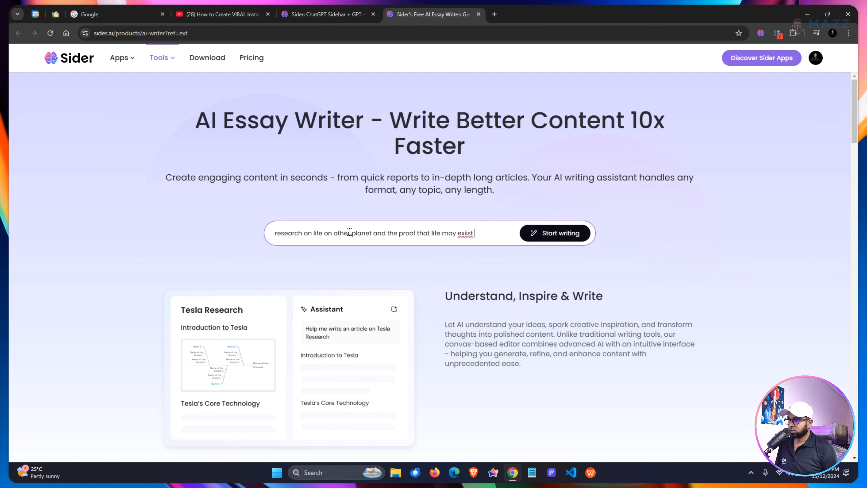
right_click(466, 233)
left_click(482, 241)
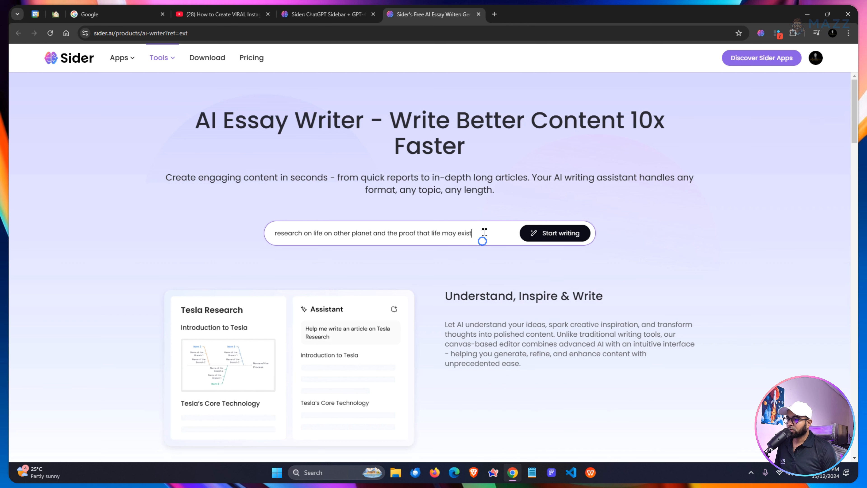
type("on mars")
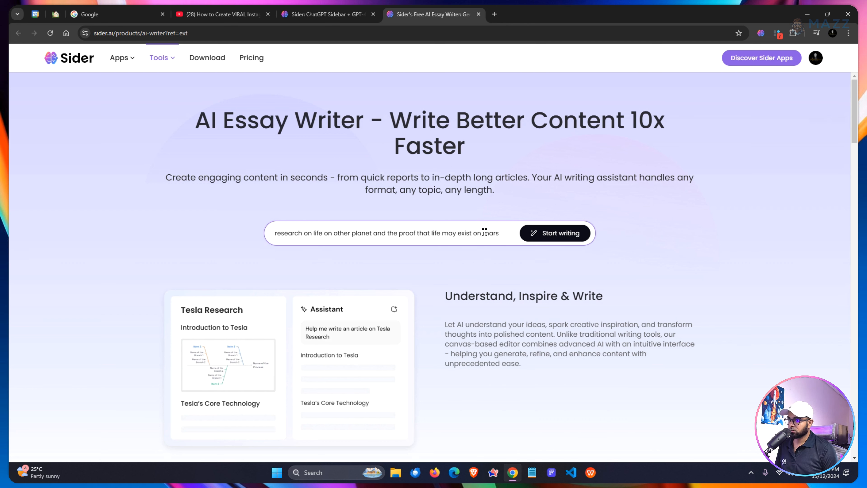
key("Return")
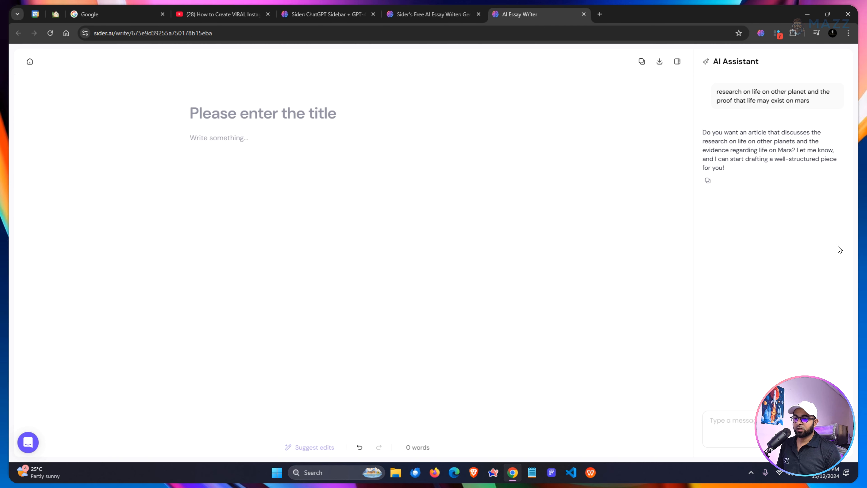
type("yes")
key("Return")
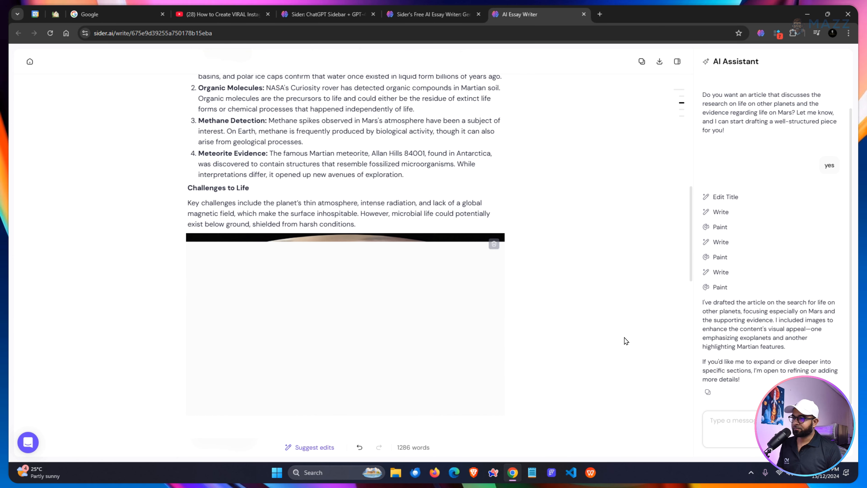
Step: Read through the generated essay on life on other planets and Mars, including its sections and images
scroll(626, 341, "down", 1)
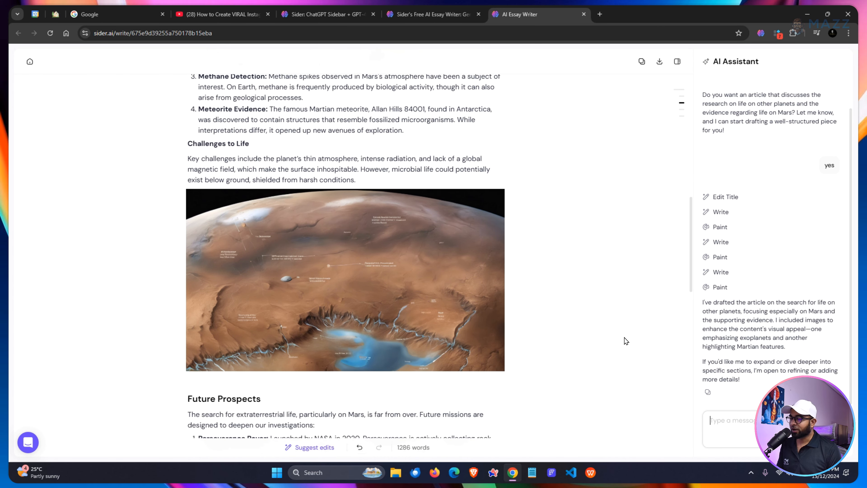
scroll(626, 341, "down", 4)
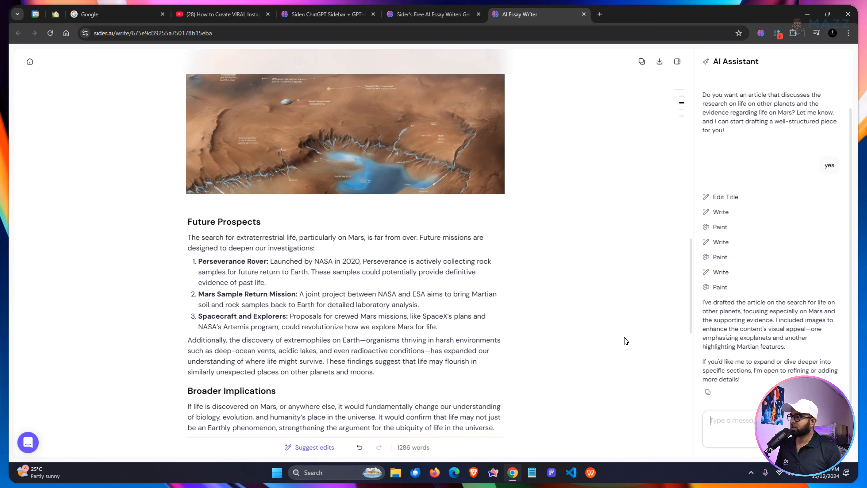
scroll(626, 341, "down", 7)
scroll(625, 341, "down", 5)
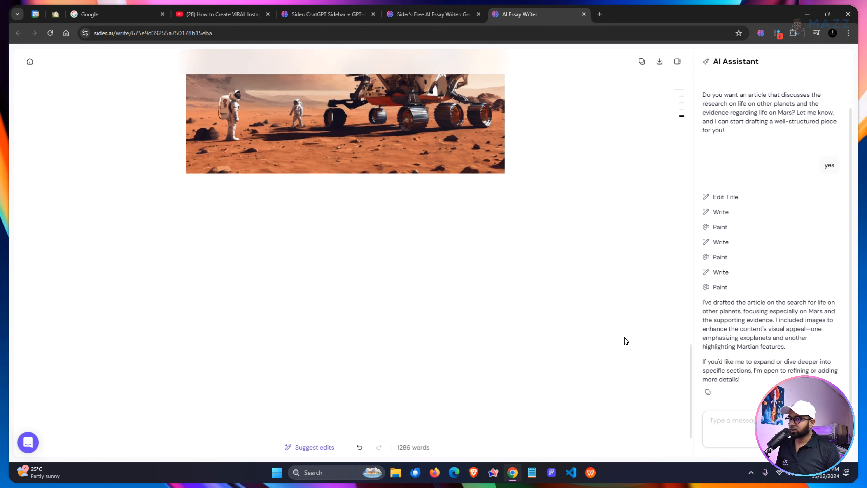
scroll(626, 340, "up", 10)
scroll(626, 341, "up", 15)
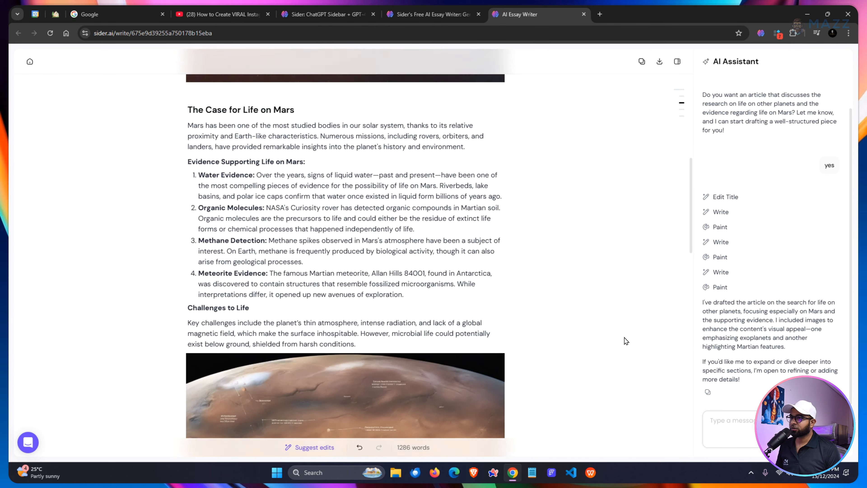
scroll(626, 340, "down", 20)
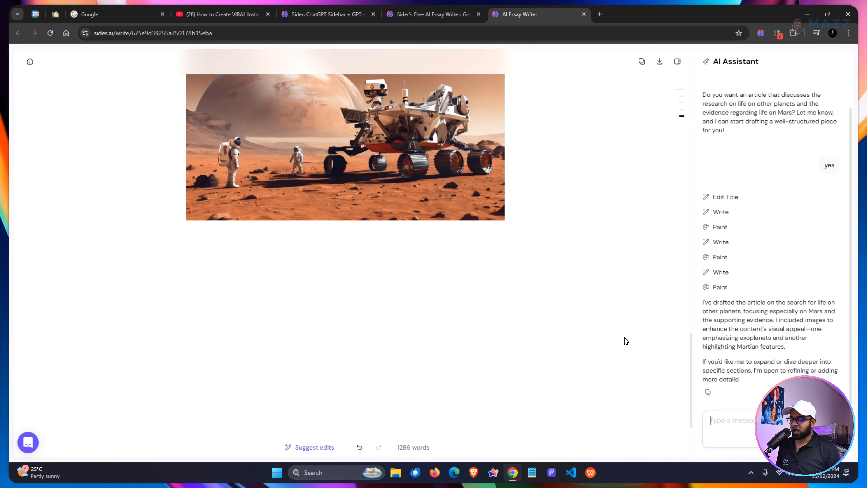
scroll(513, 287, "up", 20)
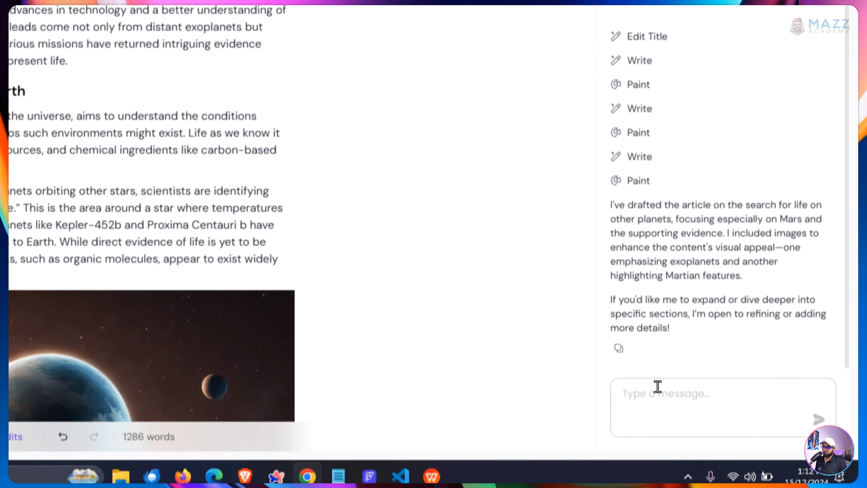
left_click(656, 466)
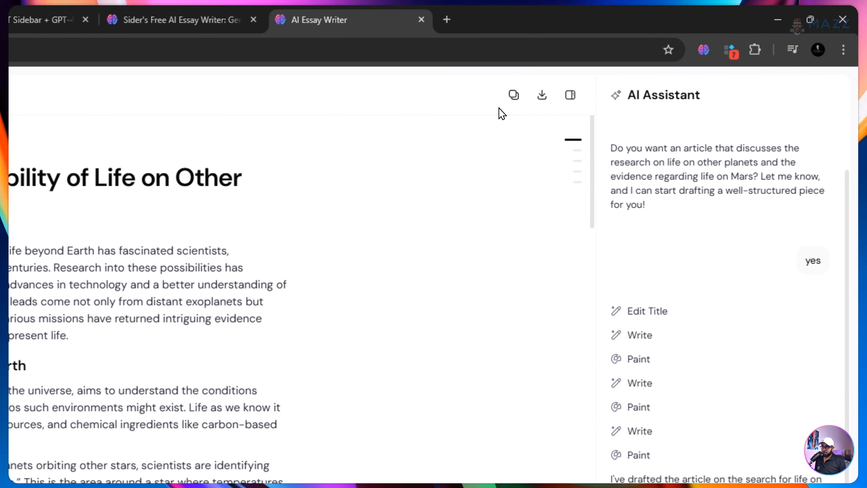
Step: Download the essay, look through all its pages in the WPS word processor and close the document
left_click(538, 100)
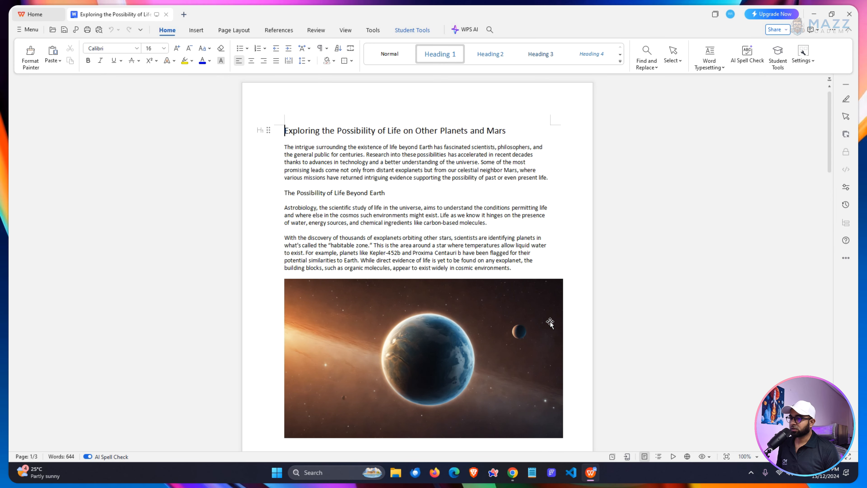
scroll(575, 352, "down", 15)
scroll(576, 352, "down", 5)
scroll(575, 352, "up", 16)
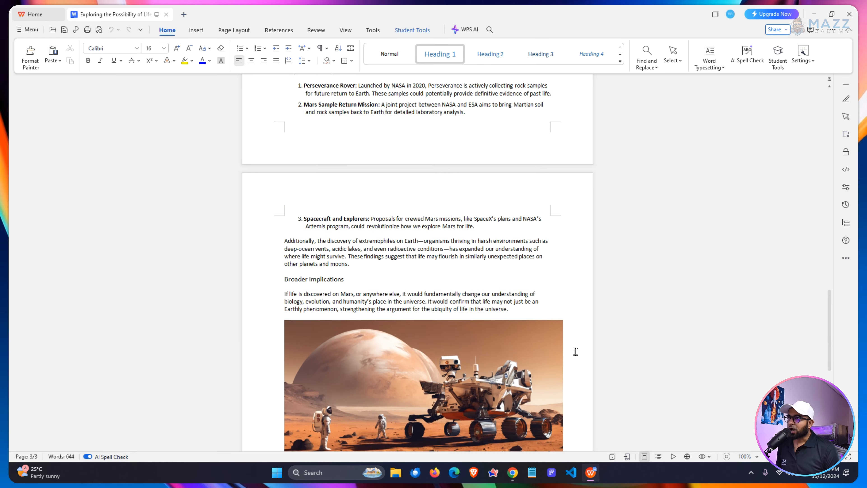
scroll(575, 352, "up", 1)
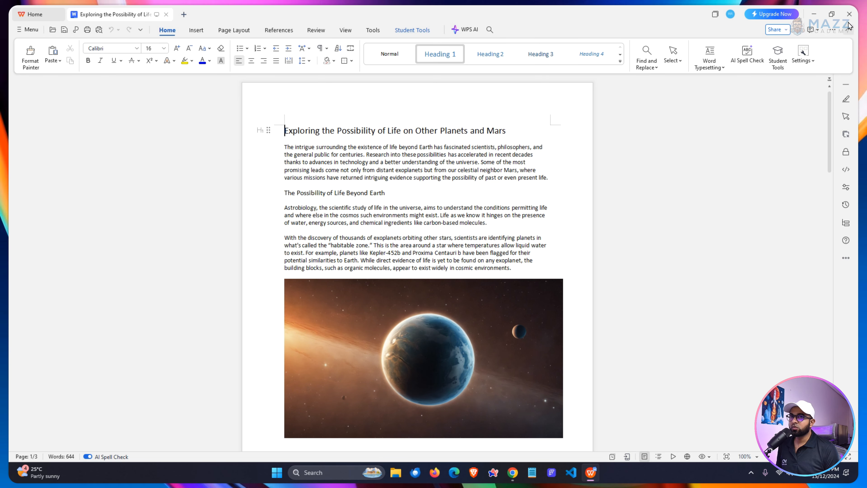
left_click(850, 14)
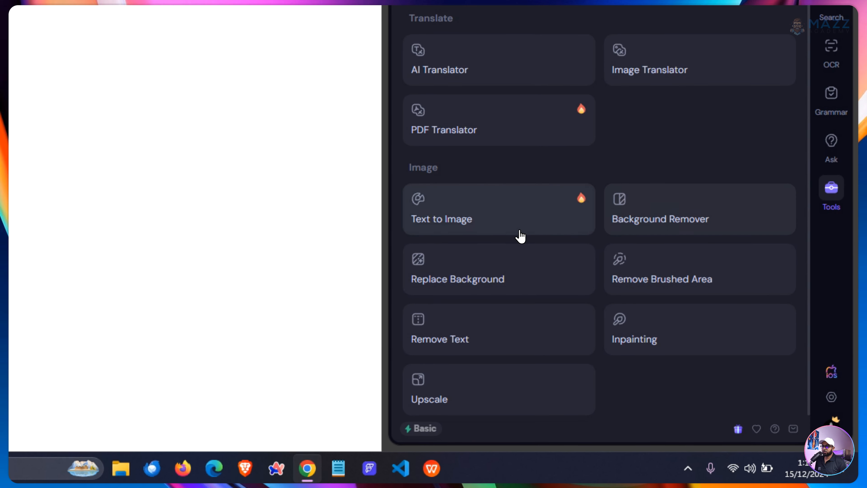
Step: Open Sider's Text to Image tool, look through the Remove Text, Inpainting and Remove Background pages, and review Painter's available image models
left_click(546, 225)
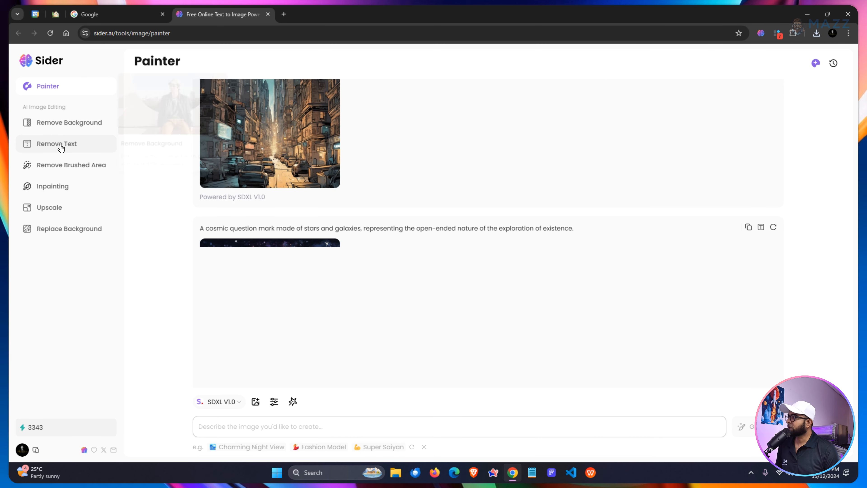
left_click(60, 146)
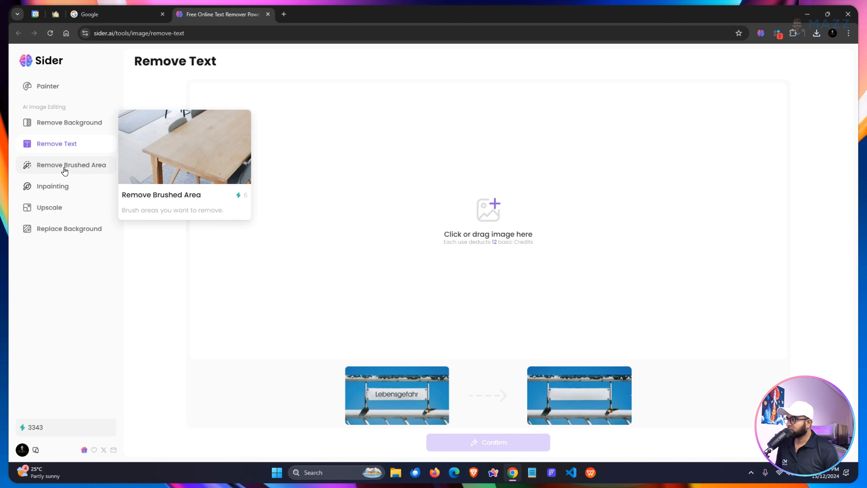
left_click(51, 188)
left_click(52, 122)
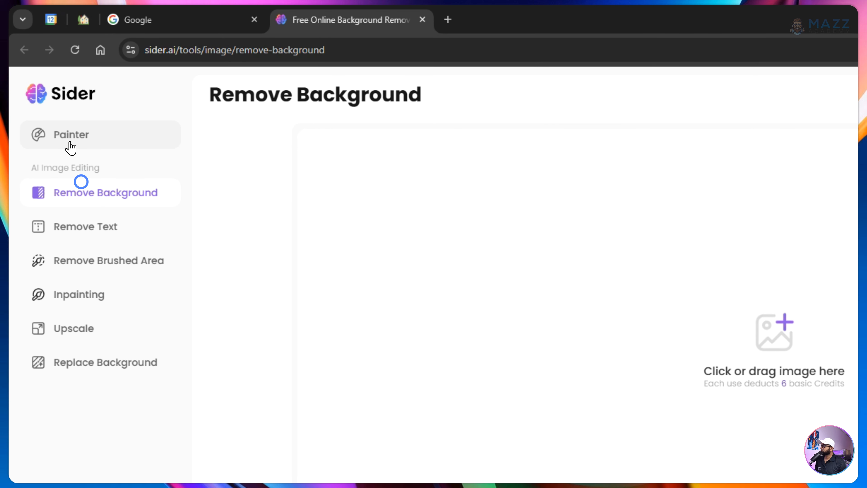
left_click(46, 88)
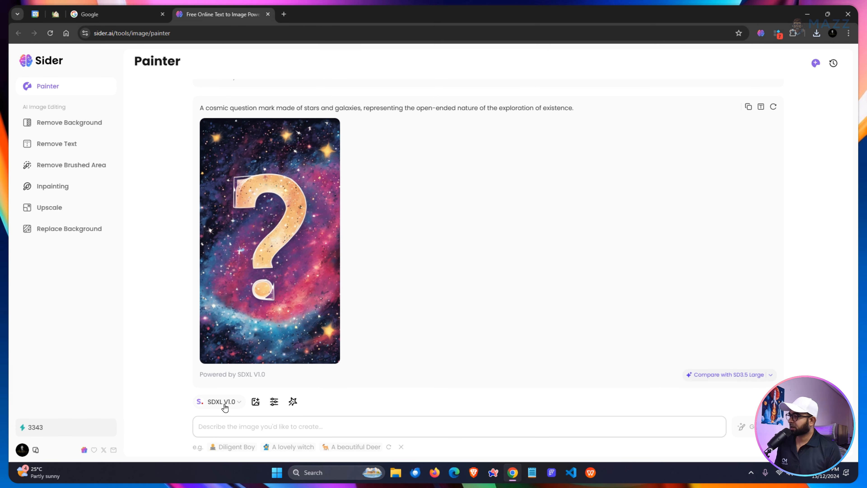
left_click(224, 403)
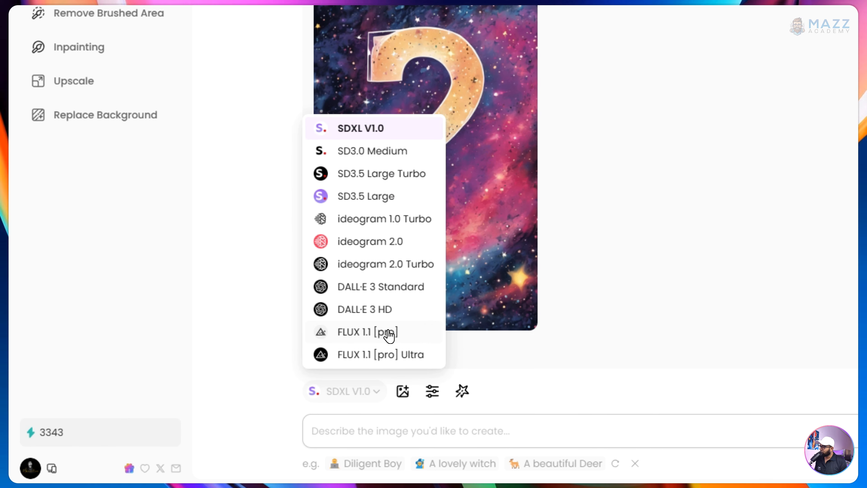
mouse_move(389, 335)
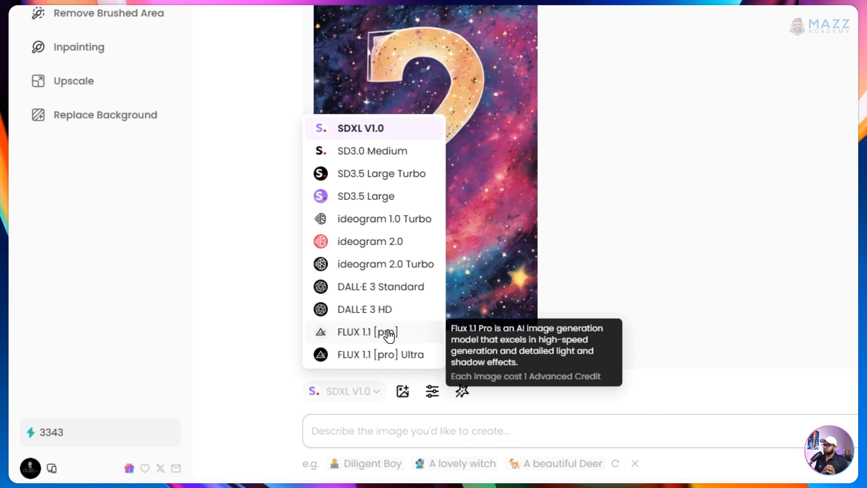
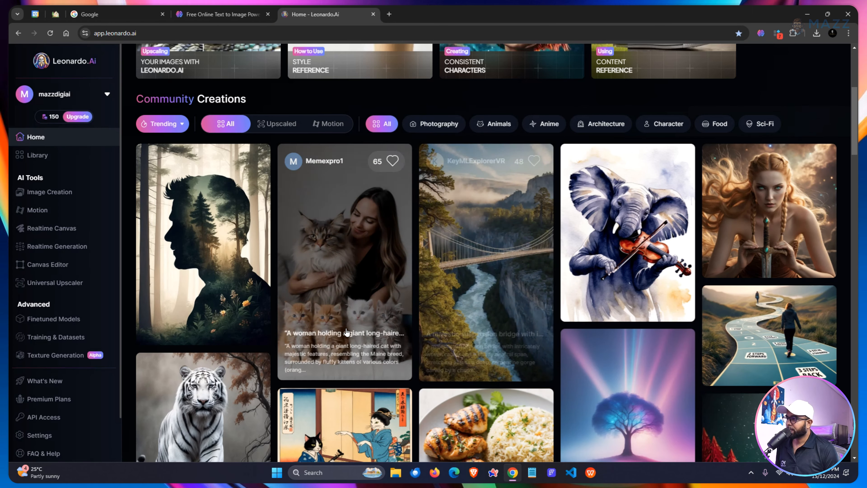
Step: Browse the Community Creations on Leonardo.Ai and copy the prompt of the forest-filled silhouette of a man's profile
scroll(335, 321, "down", 2)
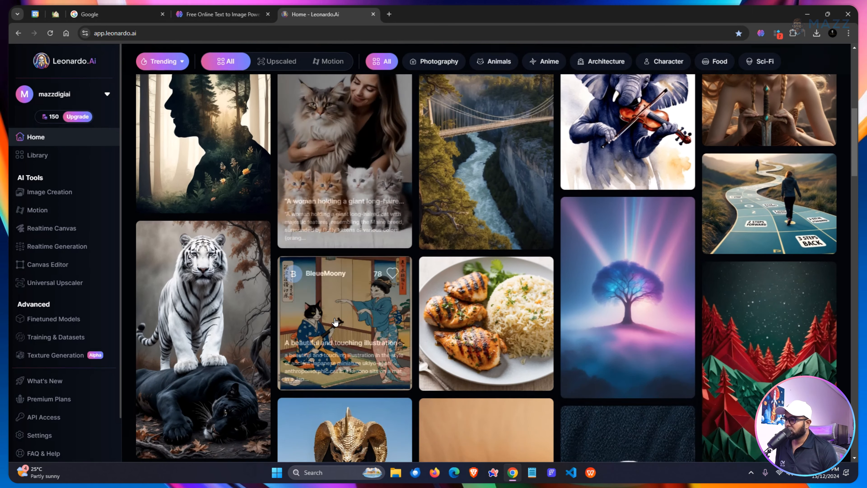
scroll(335, 321, "up", 4)
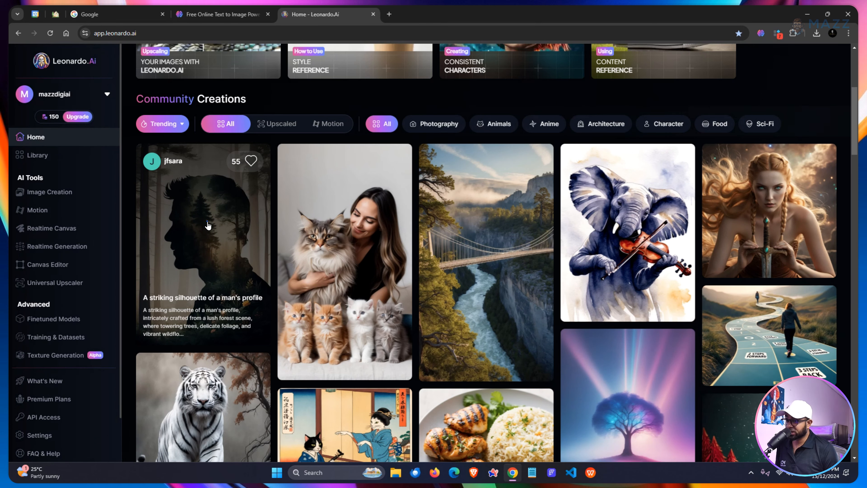
left_click(208, 225)
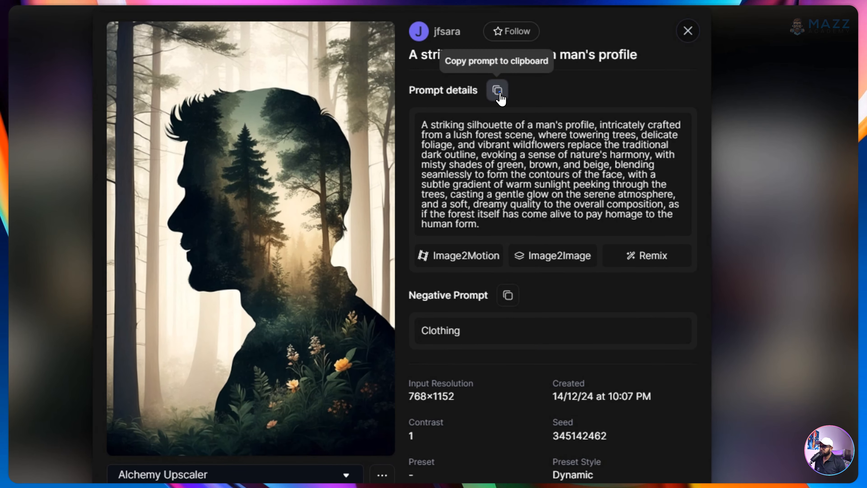
left_click(499, 95)
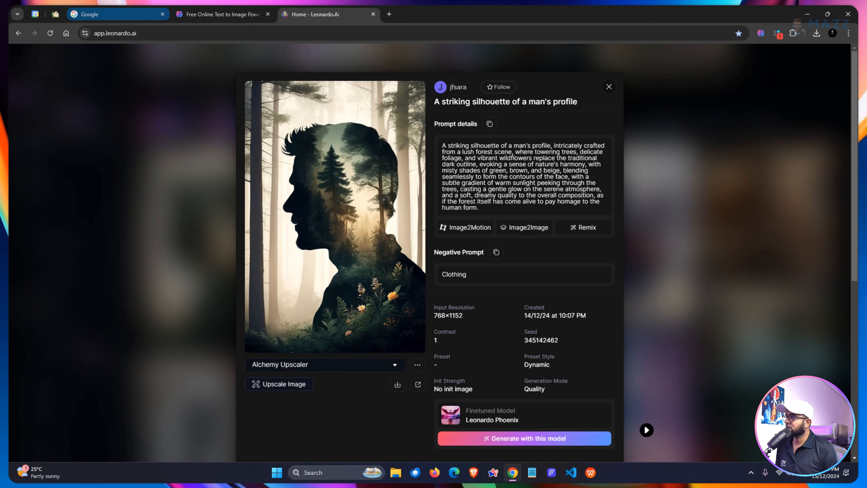
Step: Switch to Sider's Painter and generate an image from the copied silhouette prompt with the ideogram 2.0 model
left_click(234, 10)
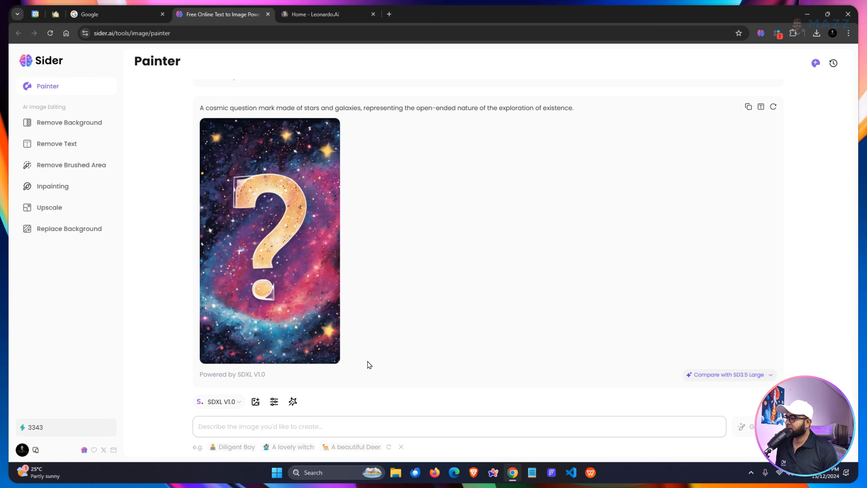
left_click(235, 400)
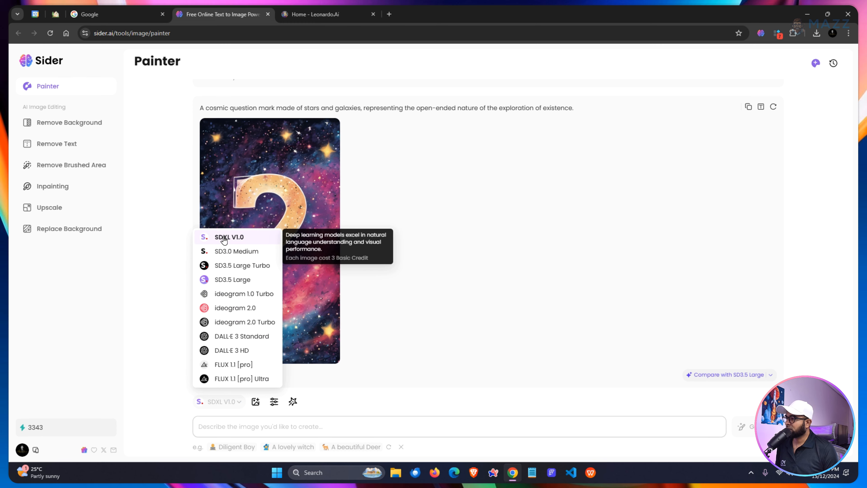
left_click(235, 308)
left_click(246, 429)
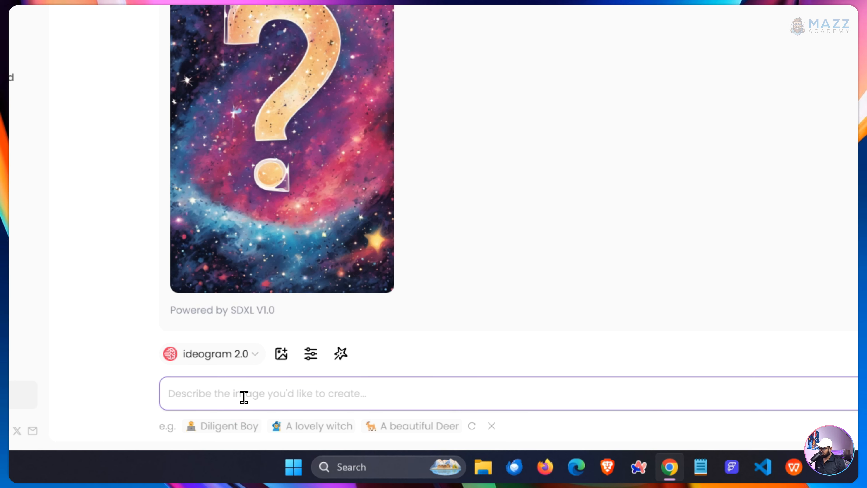
key("ctrl+v")
left_click(717, 391)
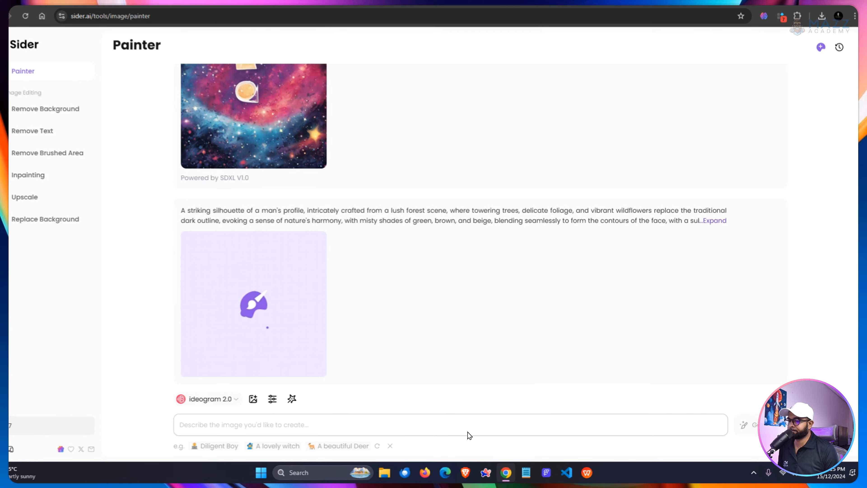
Step: Return to Leonardo.Ai, browse further community images and copy the prompt of the red-haired girl in a Swiss mountain restaurant
left_click(309, 11)
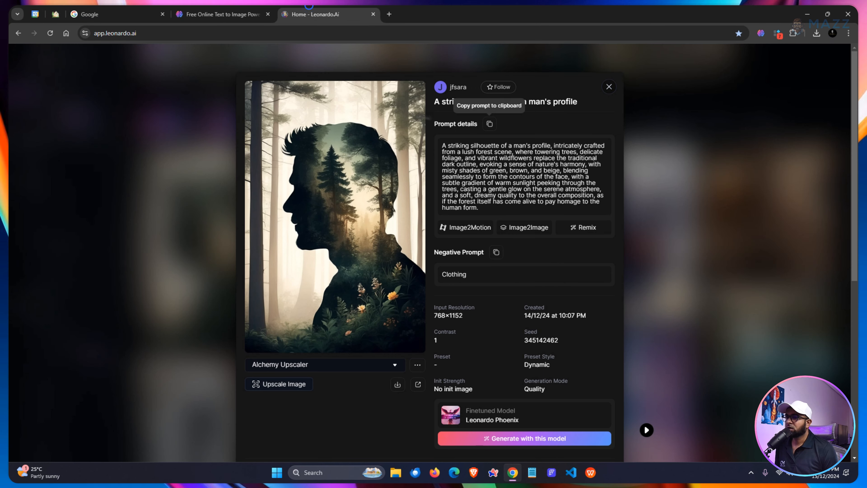
left_click(766, 216)
scroll(767, 215, "down", 8)
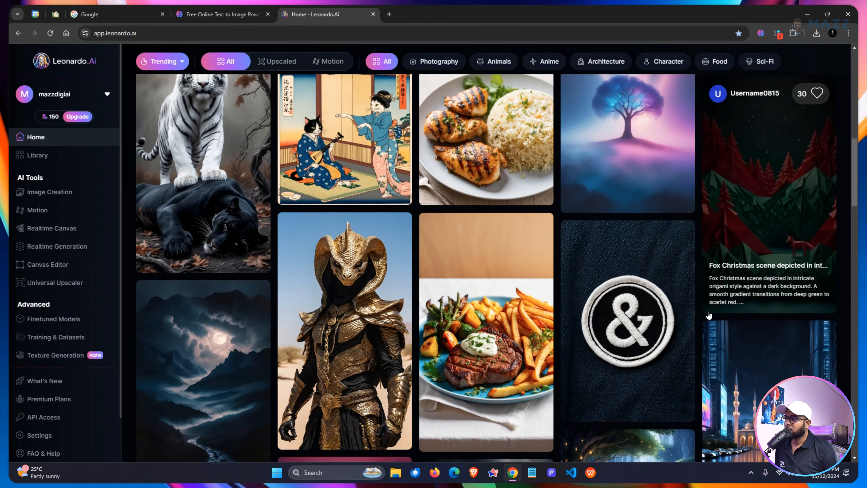
scroll(709, 315, "down", 5)
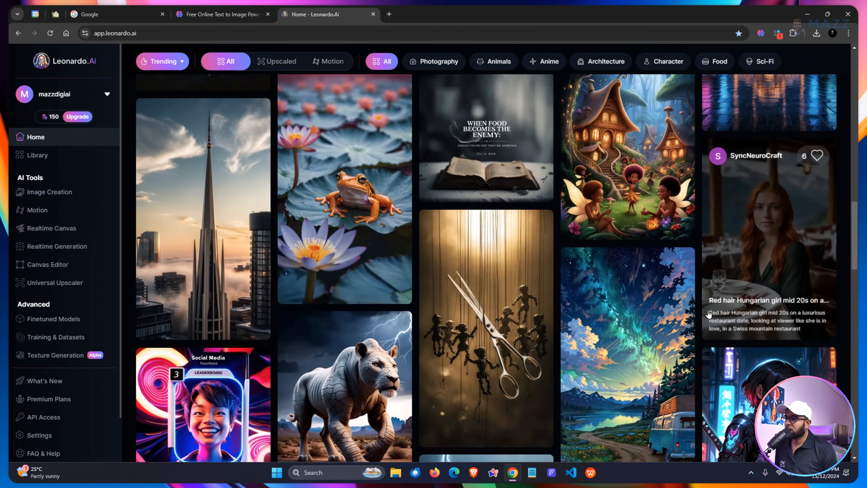
left_click(772, 222)
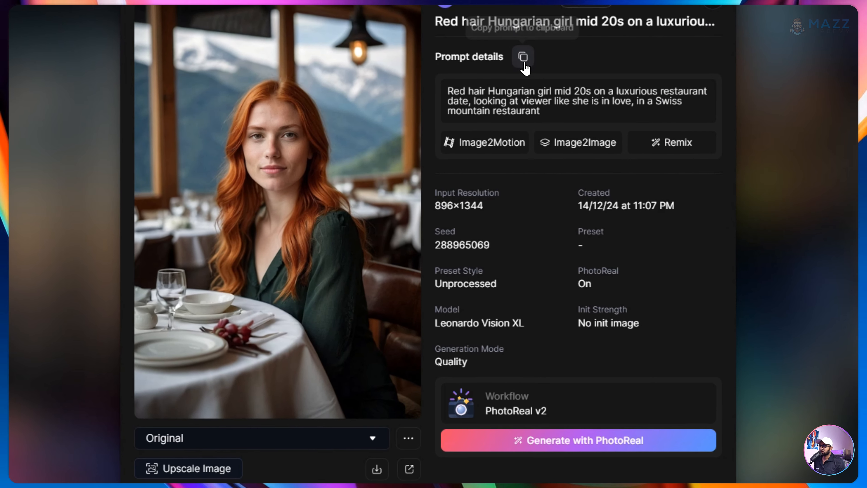
left_click(506, 91)
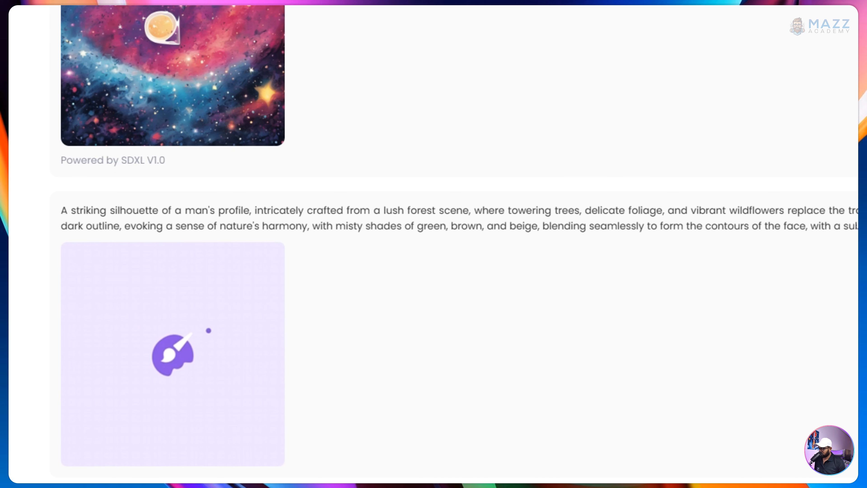
Step: In Sider's Painter, generate an image from the copied restaurant prompt with the FLUX 1.1 [pro] model
left_click(103, 482)
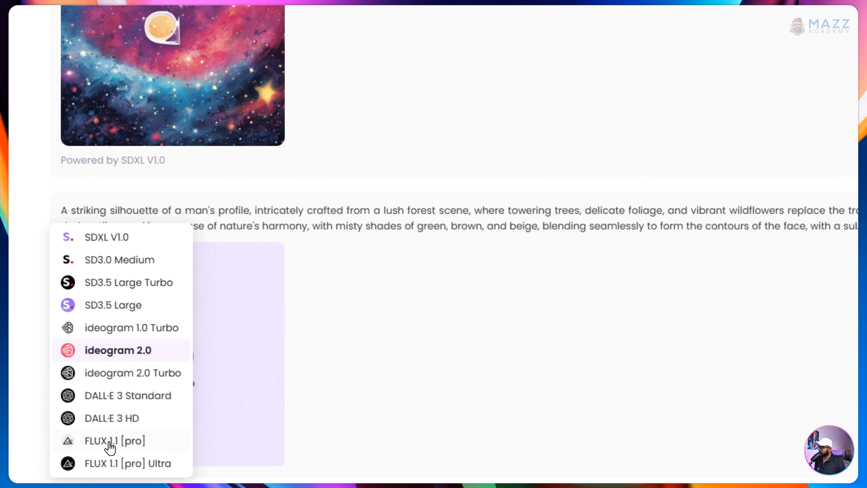
mouse_move(110, 447)
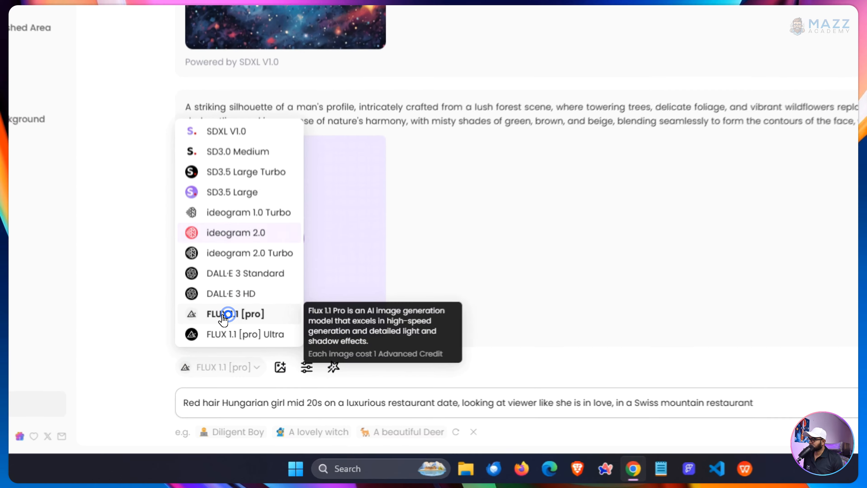
left_click(230, 364)
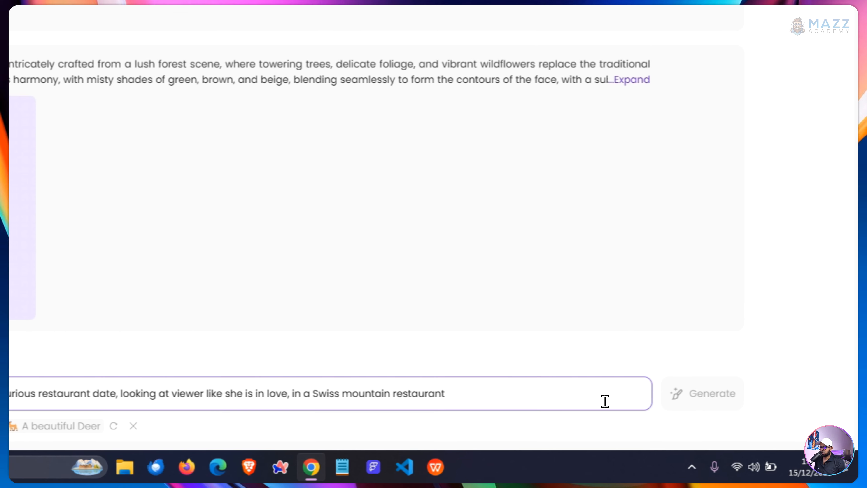
left_click(697, 431)
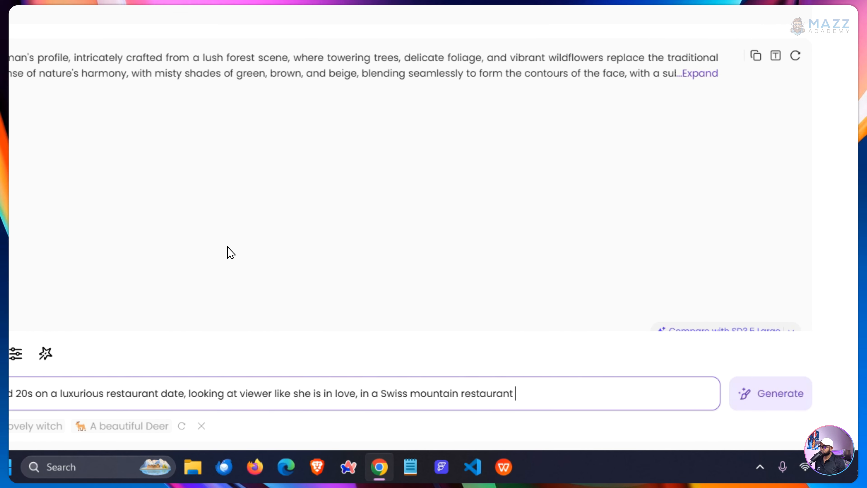
left_click(699, 393)
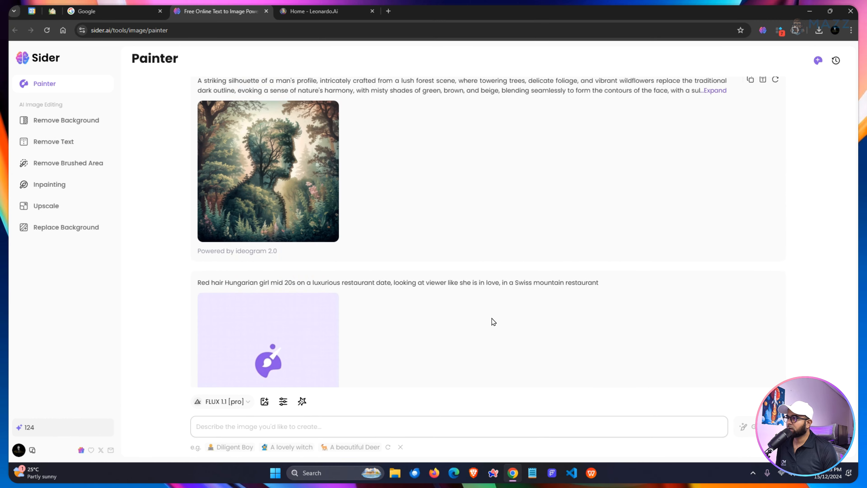
Step: Enlarge the generated forest silhouette, compare it with the original on Leonardo.Ai, and close the enlarged view in Sider
scroll(492, 321, "up", 3)
left_click(309, 282)
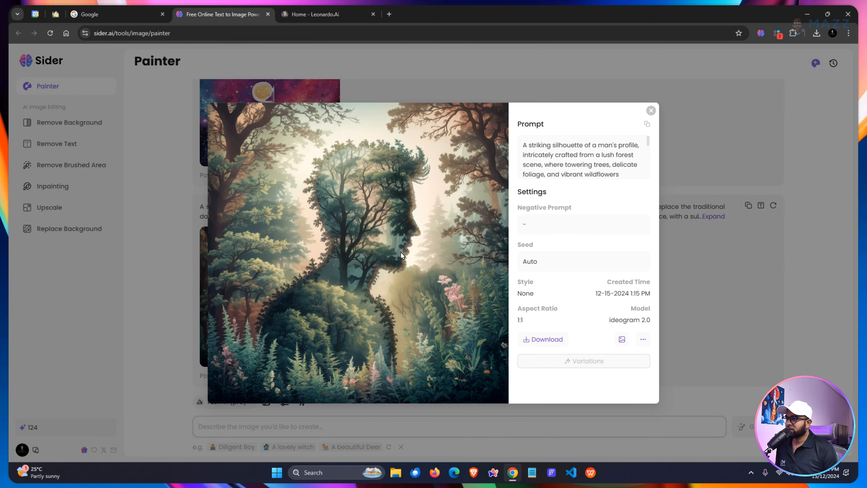
left_click(337, 8)
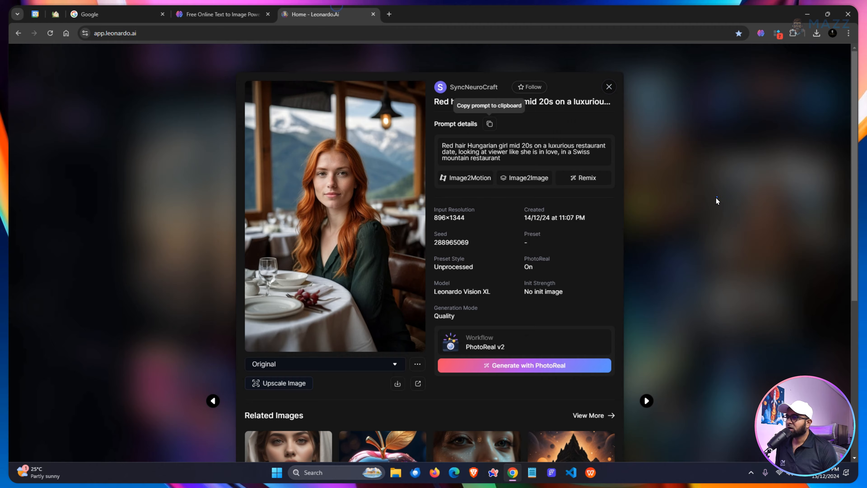
left_click(717, 197)
scroll(548, 312, "up", 1)
scroll(550, 315, "up", 15)
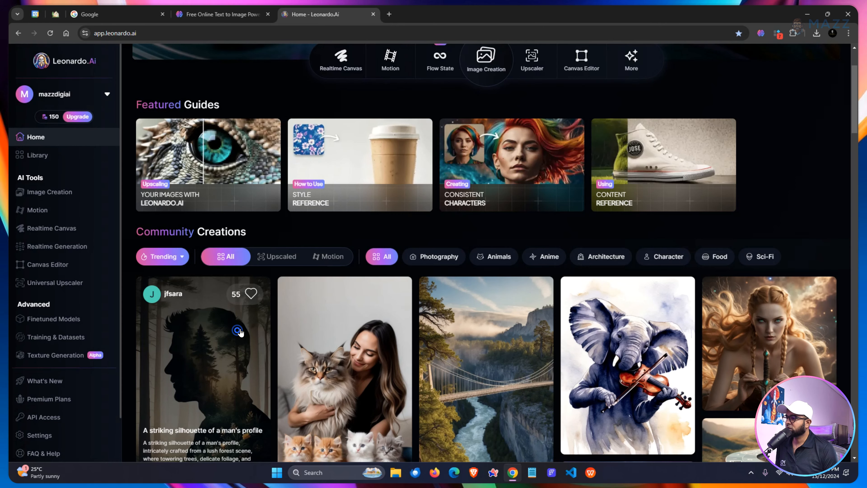
left_click(239, 330)
left_click(215, 8)
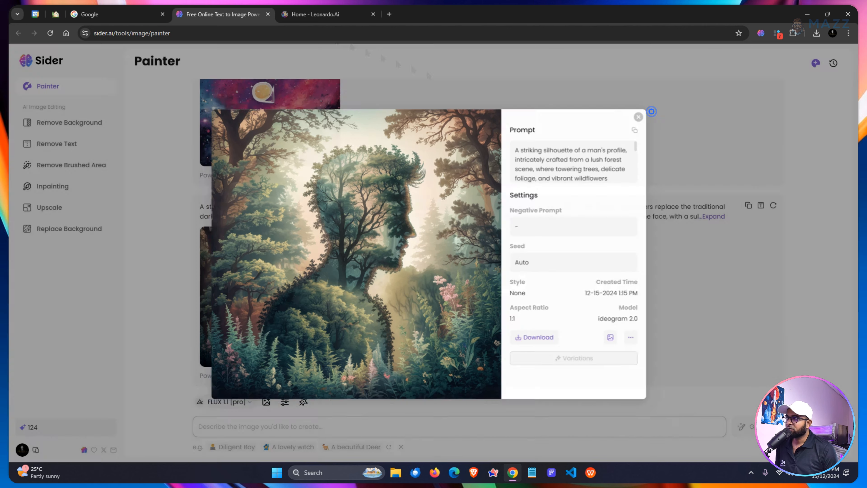
left_click(651, 110)
Step: Reopen the red-haired girl image on Leonardo.Ai and check the progress of its counterpart in Sider's Painter
left_click(318, 14)
left_click(673, 290)
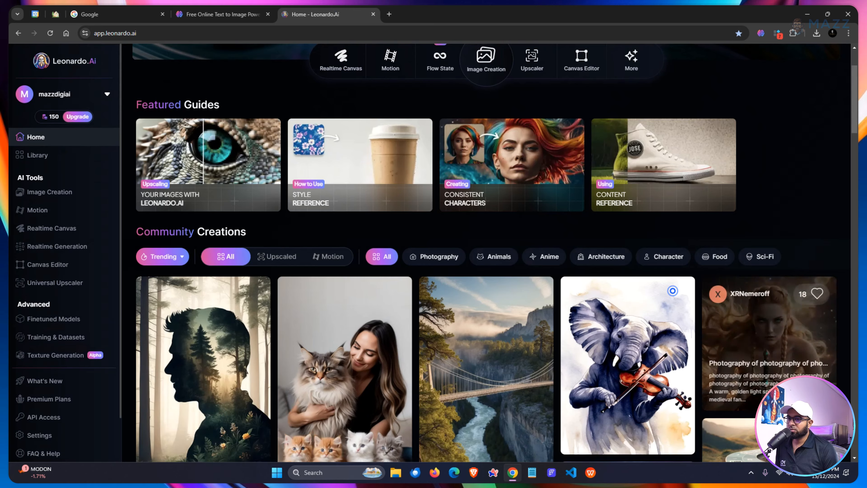
scroll(673, 290, "down", 15)
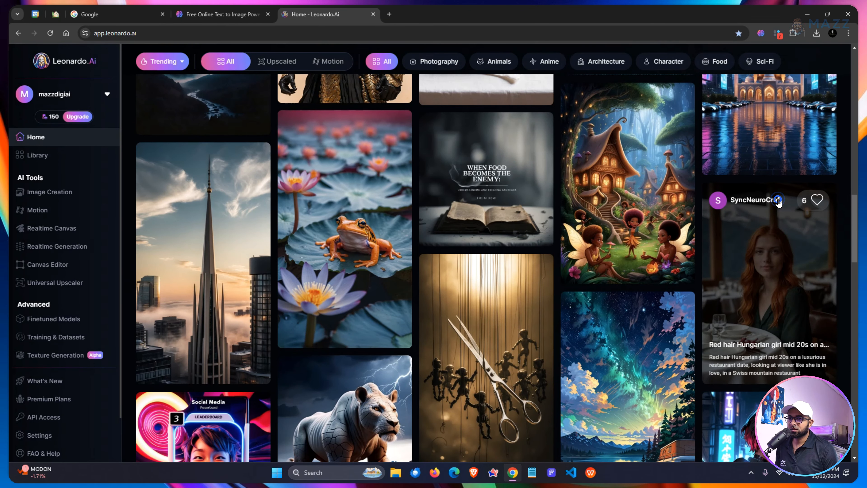
left_click(779, 201)
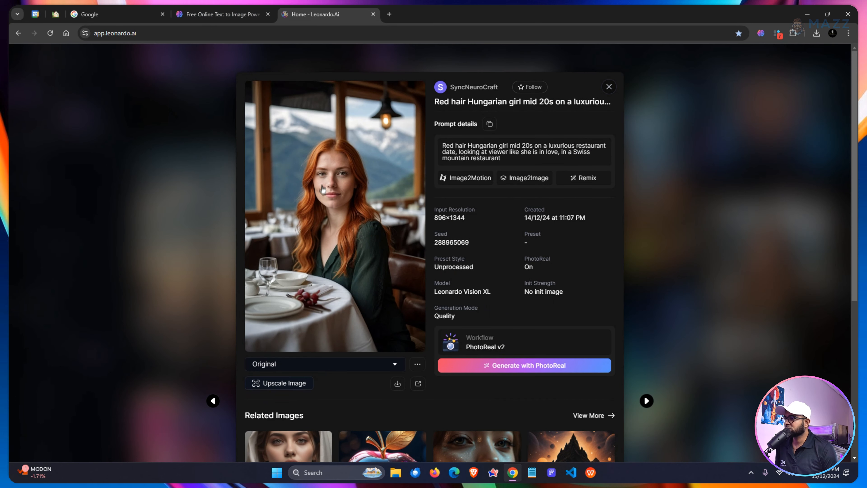
left_click(222, 14)
scroll(450, 308, "down", 2)
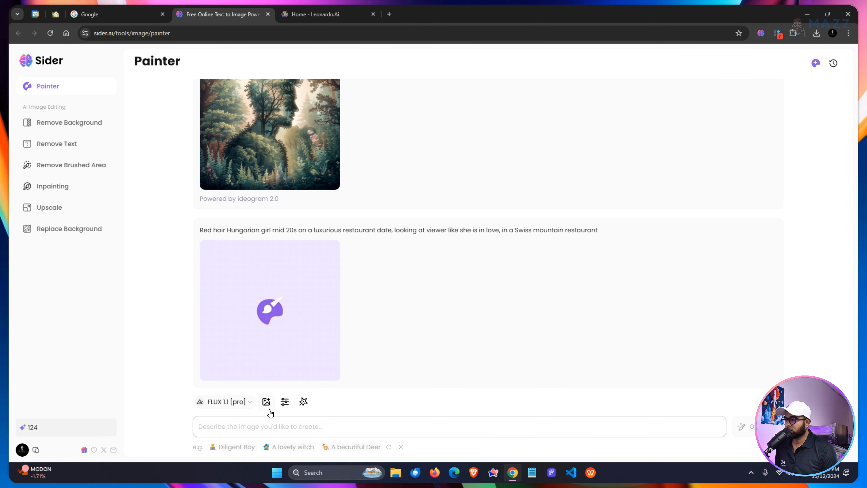
left_click(324, 12)
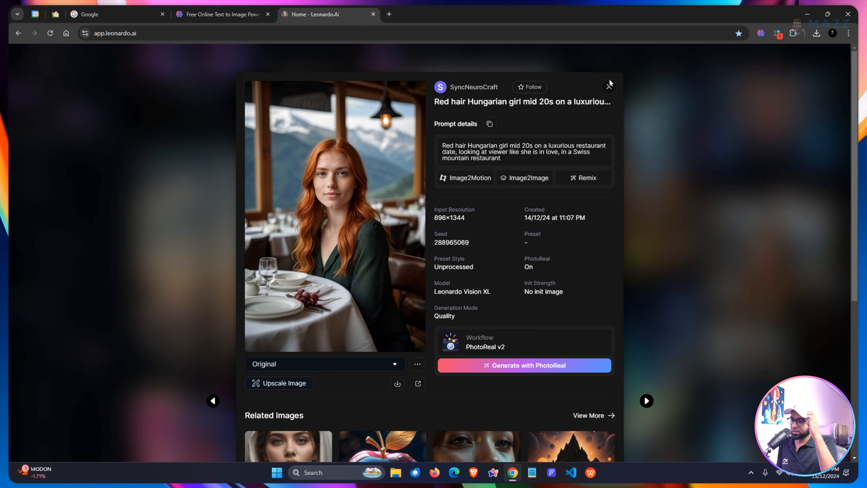
left_click(222, 14)
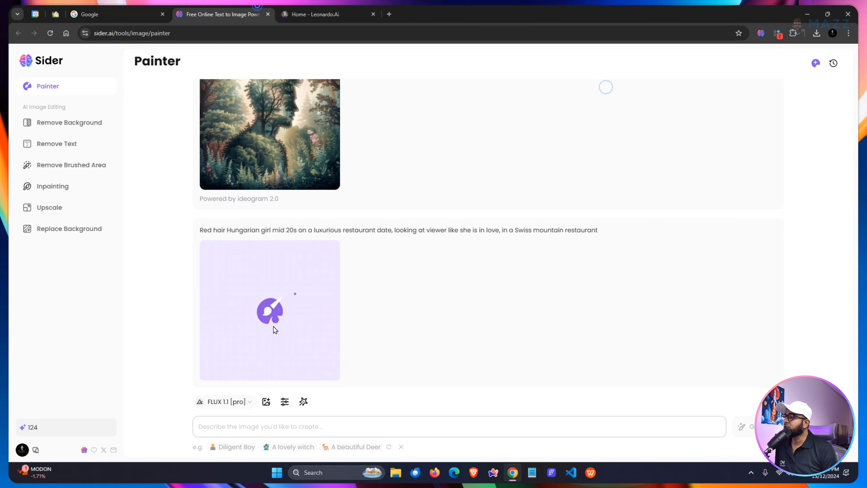
Step: Enlarge the generated image of the red-haired girl in the restaurant, view it and close the enlarged view
left_click(232, 402)
left_click(361, 297)
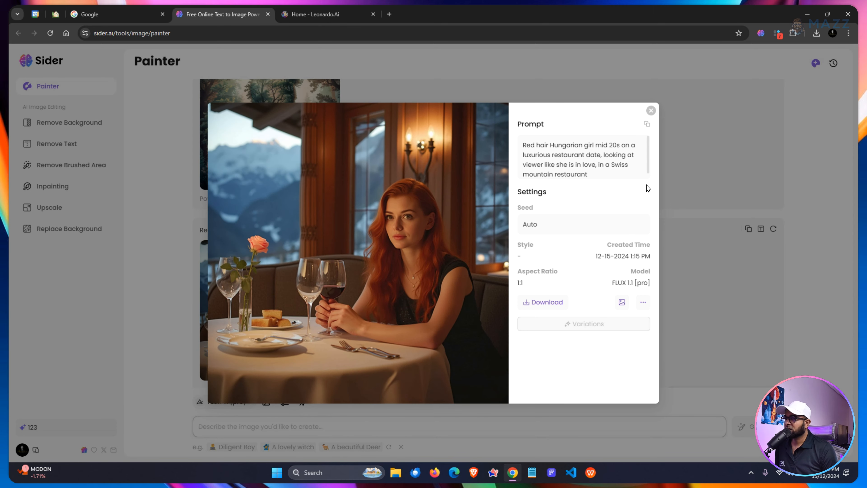
left_click(652, 110)
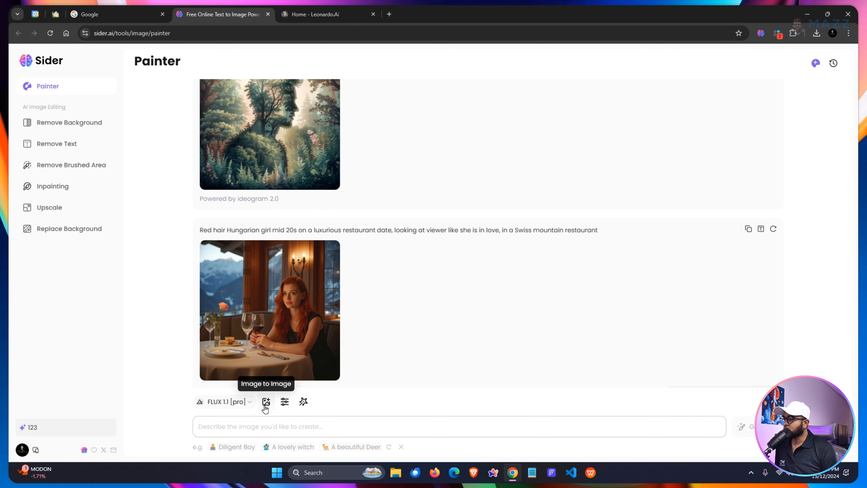
Step: Set the aspect ratio to 1:2 in Painter's image settings, and view and close the prompt optimizer
left_click(285, 402)
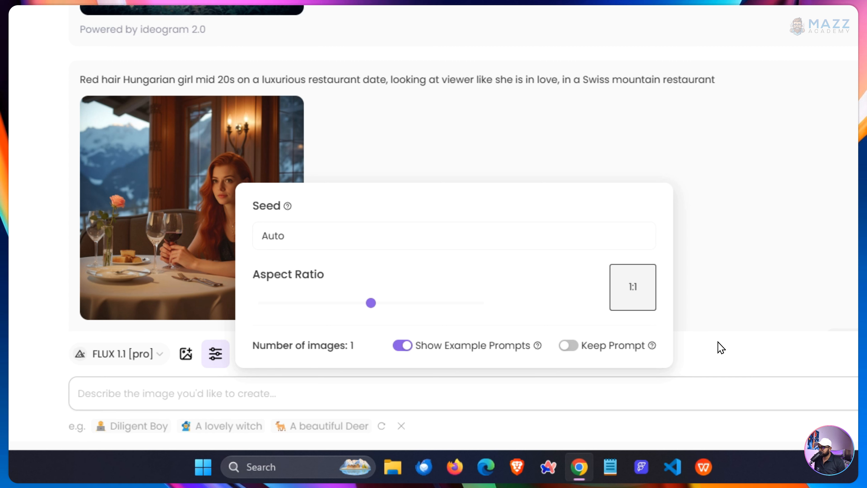
left_click(717, 345)
left_click(213, 355)
left_click(458, 304)
left_click_drag(458, 303, 254, 307)
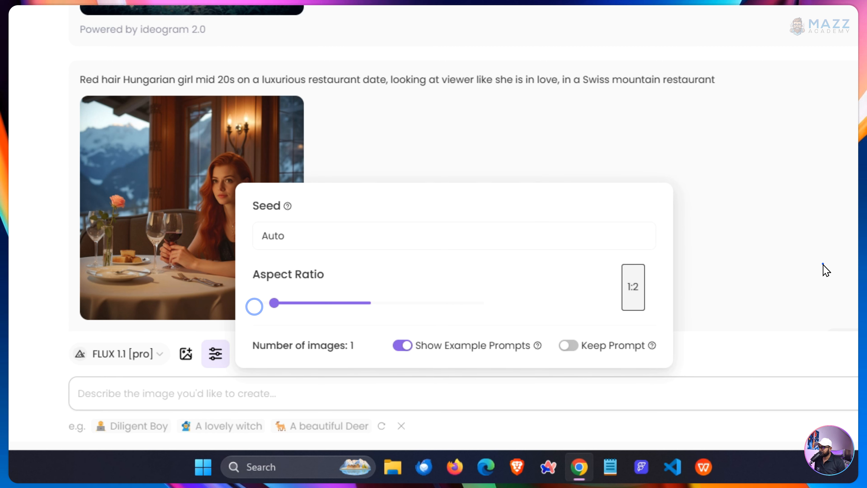
left_click(823, 264)
left_click(246, 354)
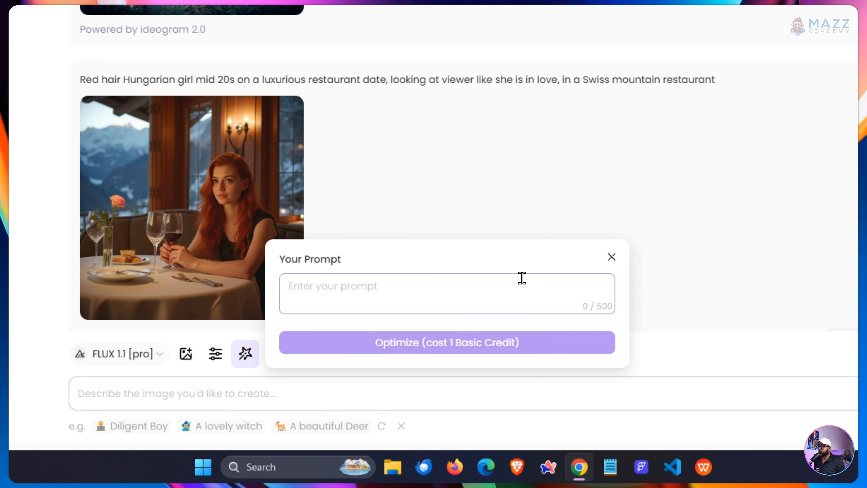
left_click(612, 257)
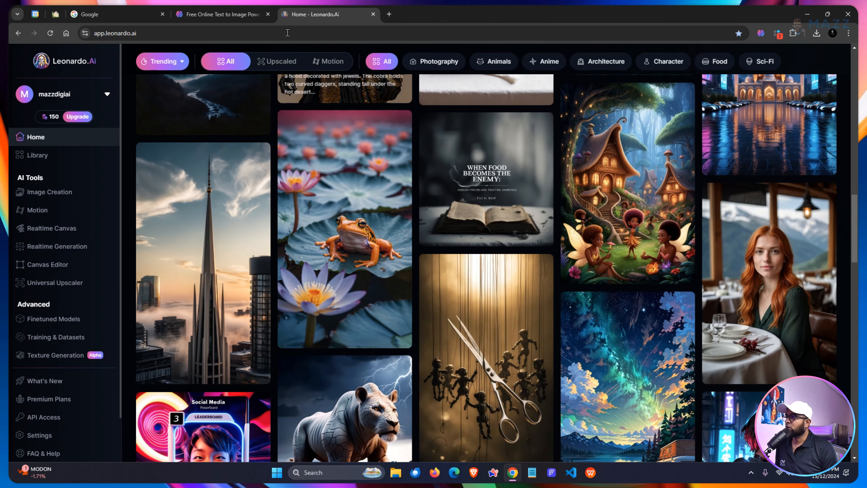
Step: Browse further community images on Leonardo.Ai and copy the prompt of the tattooed woman with jet-black hair
left_click(239, 14)
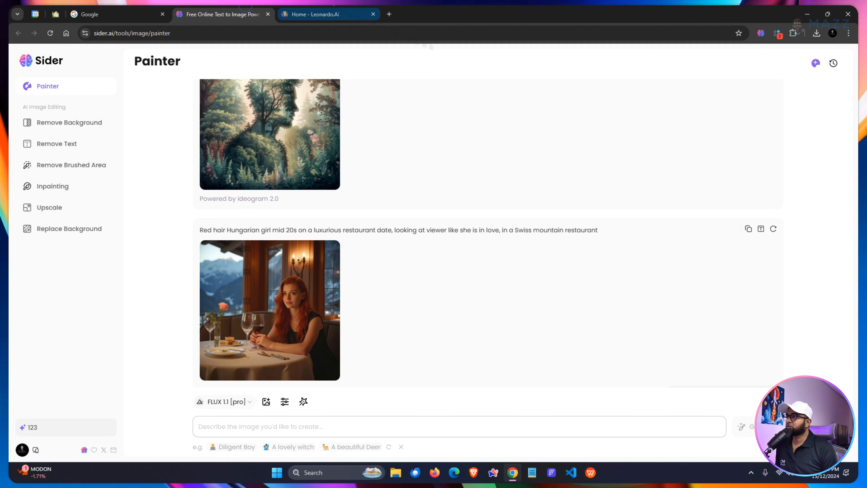
left_click(314, 14)
scroll(582, 341, "down", 5)
scroll(582, 340, "up", 4)
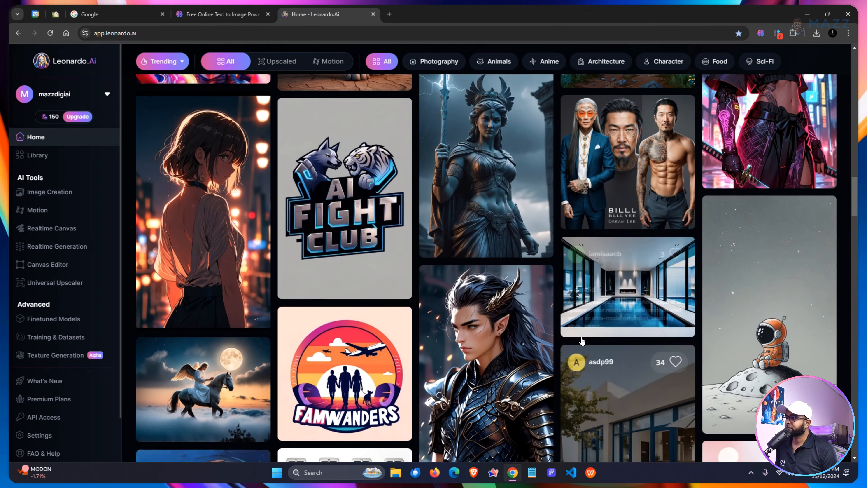
scroll(583, 341, "down", 12)
scroll(583, 340, "down", 4)
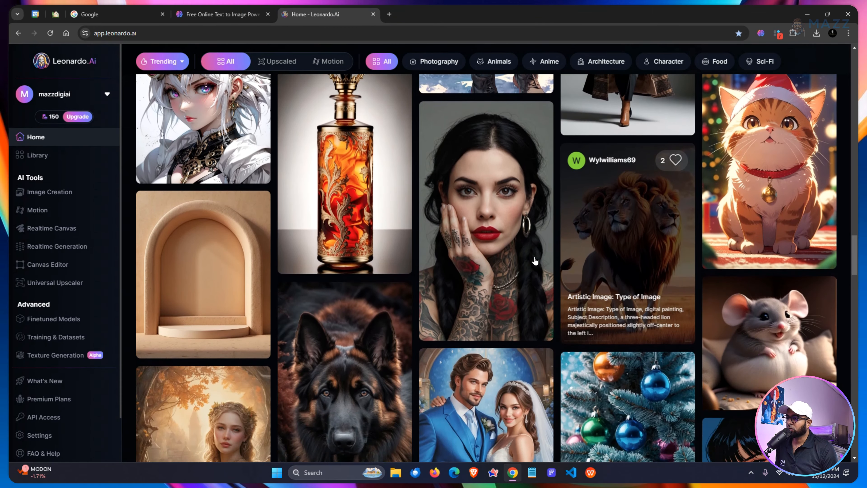
left_click(528, 222)
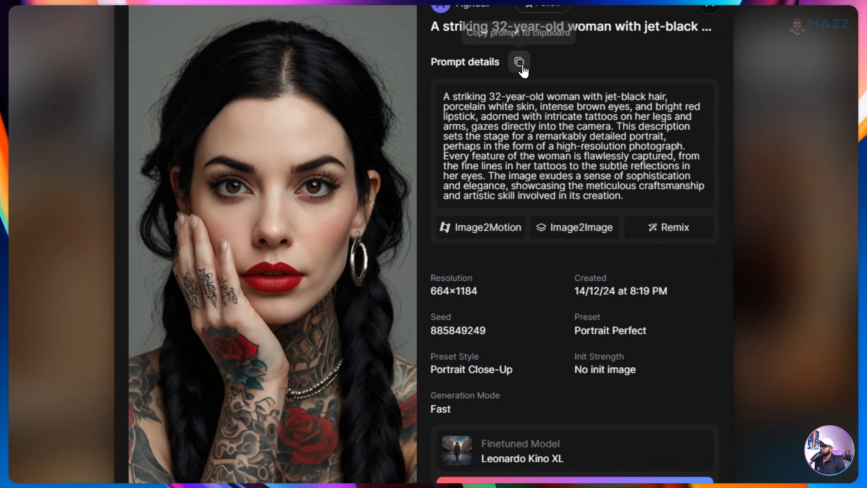
left_click(521, 65)
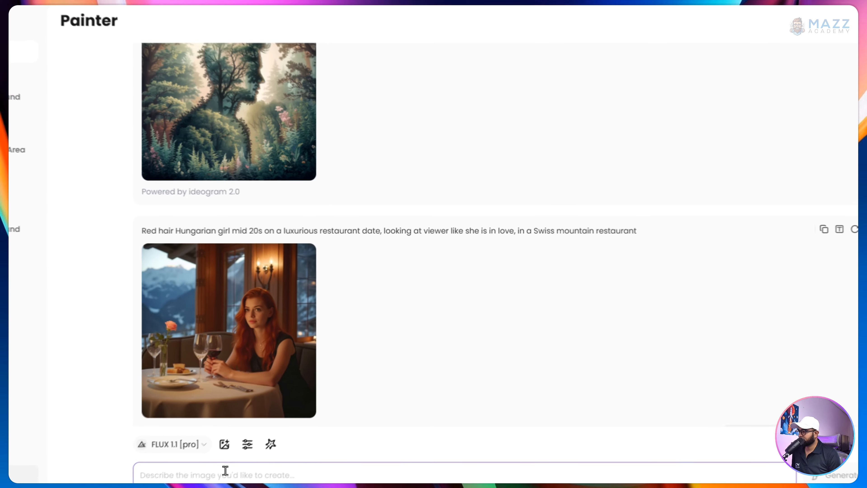
Step: In Sider's Painter, generate an image from the copied tattooed woman prompt with the ideogram 1.0 Turbo model
left_click(265, 421)
type("A striking 32-year-old woman with jet-black hair, porcelain white skin, intense brown eyes, and bright red lipstick, adorned with intricate tattoos on her legs and arms, gazes directly into the camera. This description sets the stage for a remarkably detailed portrait, perhaps in the form of a high-resolution photograph. Every feature of the woman is flawlessly captured, from the fine lines in her tattoos to the subtle reflections in her eyes. The image exudes a sense of sophistication and elegance, showcasing the meticulous craftsmanship and artistic skill involved in its creation.")
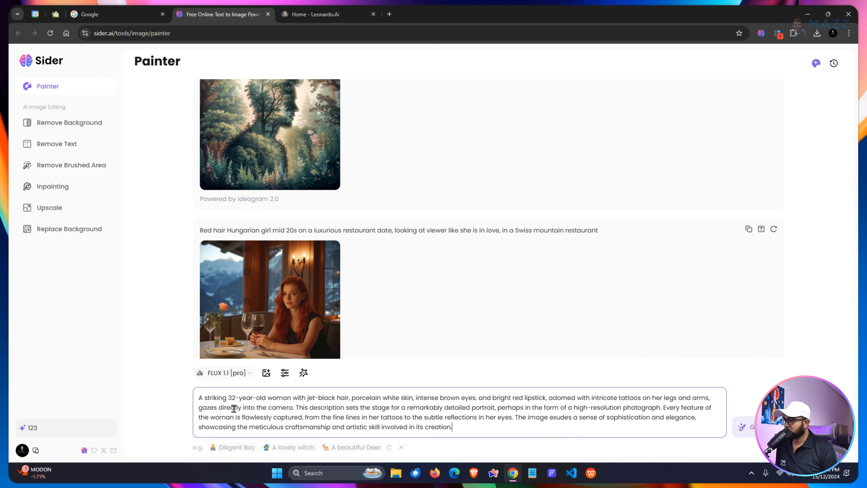
left_click(225, 373)
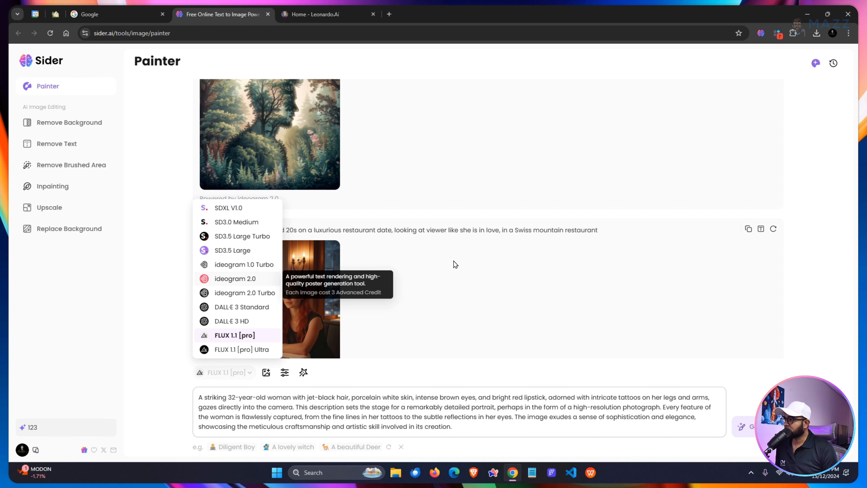
left_click(506, 266)
scroll(446, 282, "up", 5)
scroll(426, 282, "down", 3)
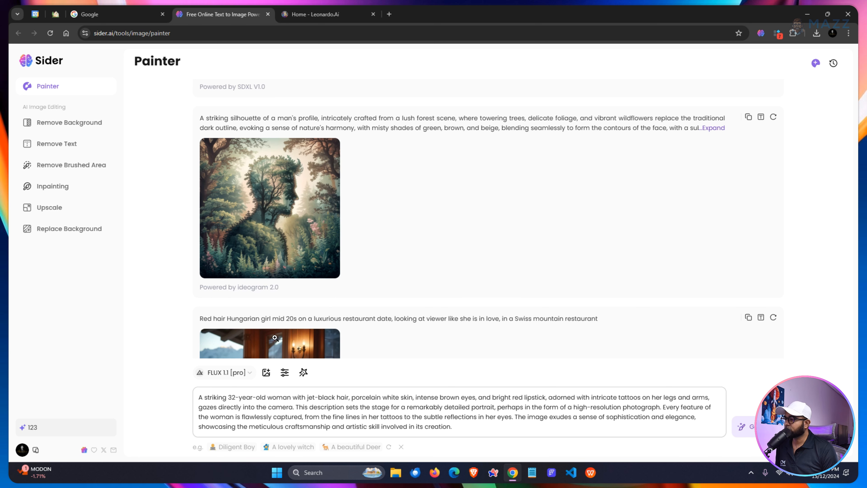
scroll(275, 337, "down", 4)
left_click(213, 372)
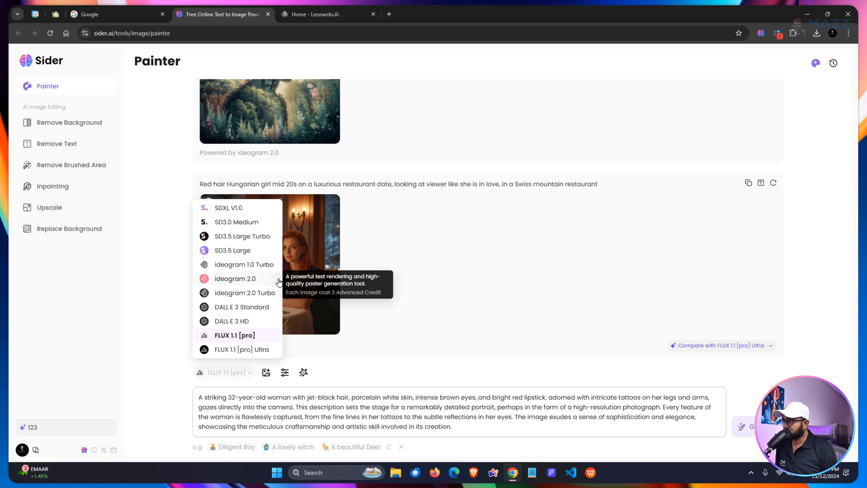
left_click(242, 264)
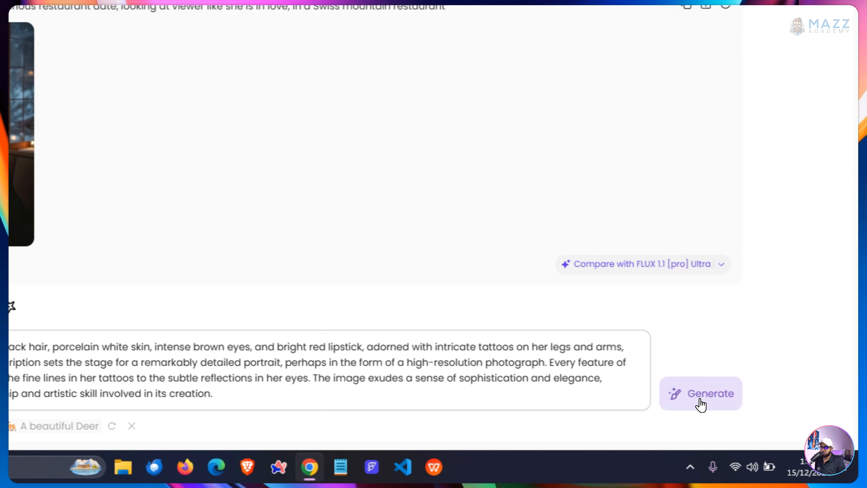
left_click(702, 405)
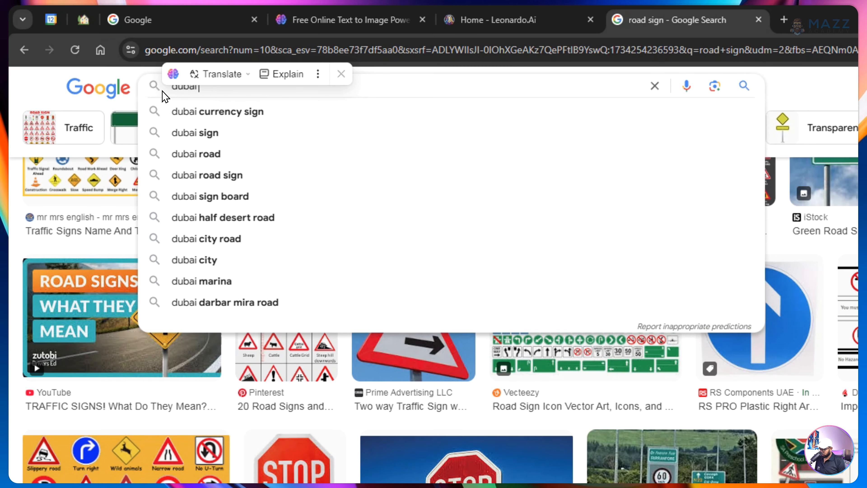
Step: Search Google Images for "dubai street" and look through the photos
type("street")
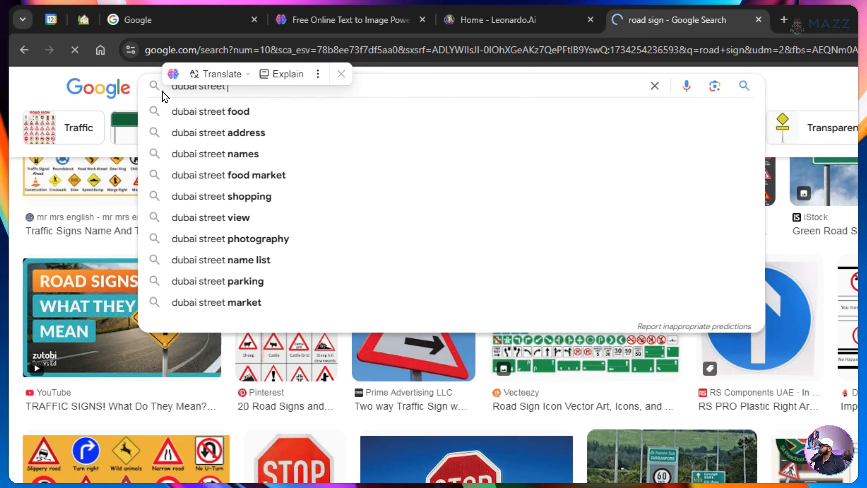
key("Return")
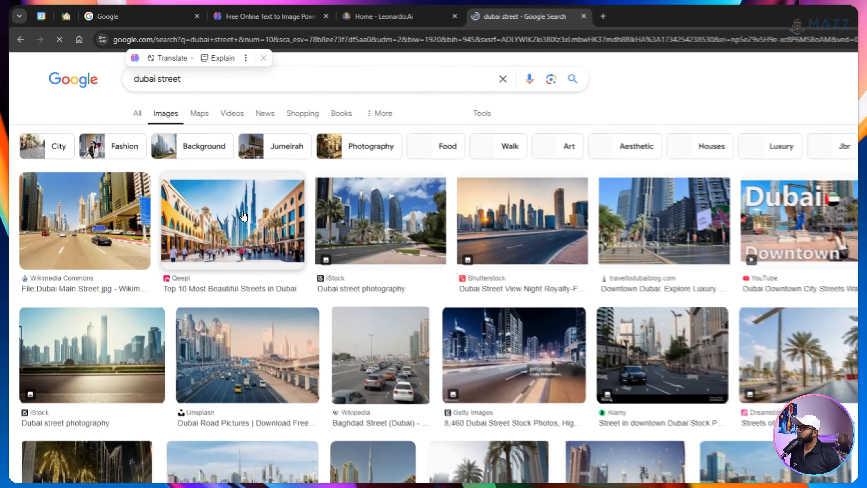
scroll(549, 296, "down", 3)
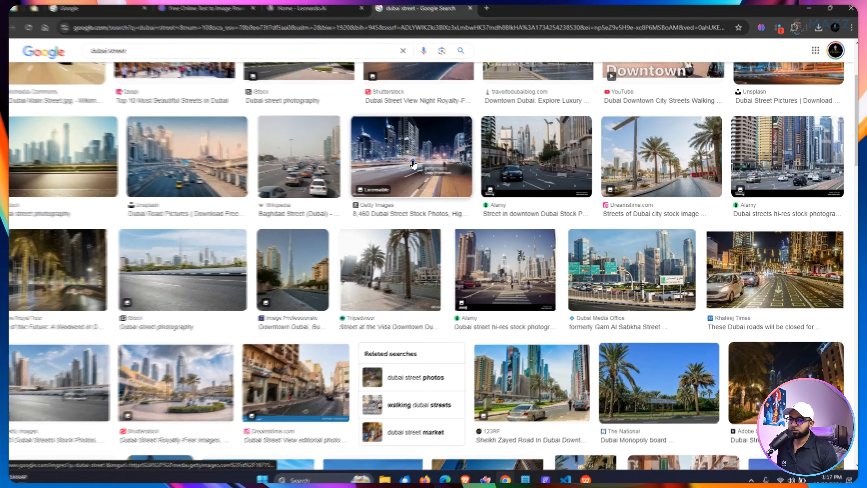
Step: Open the Getty Images photo of a Dubai street at night, save it to the computer and close the preview
left_click(423, 167)
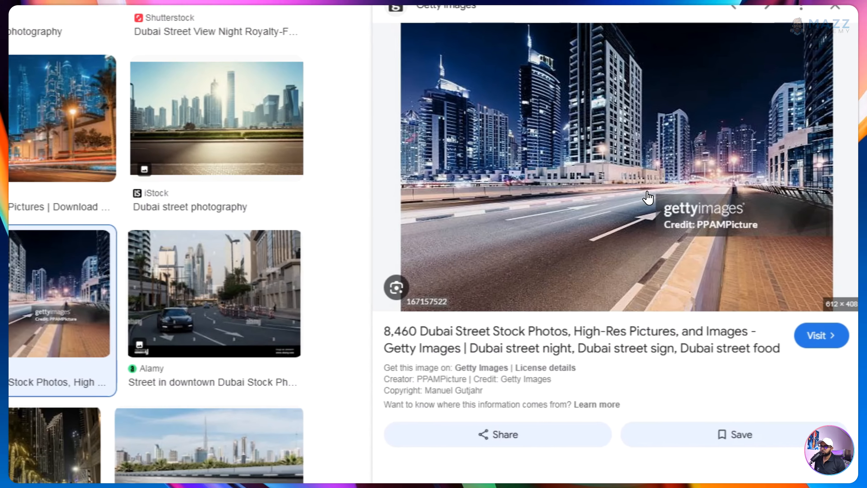
right_click(593, 152)
left_click(636, 360)
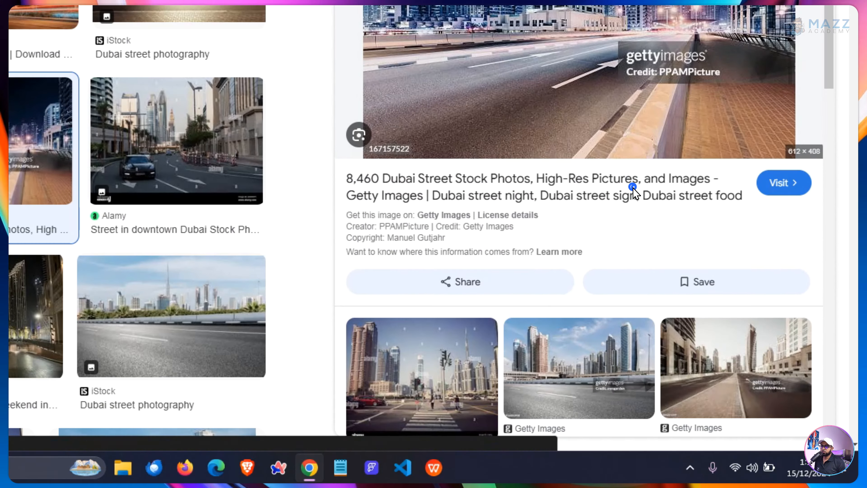
key("Return")
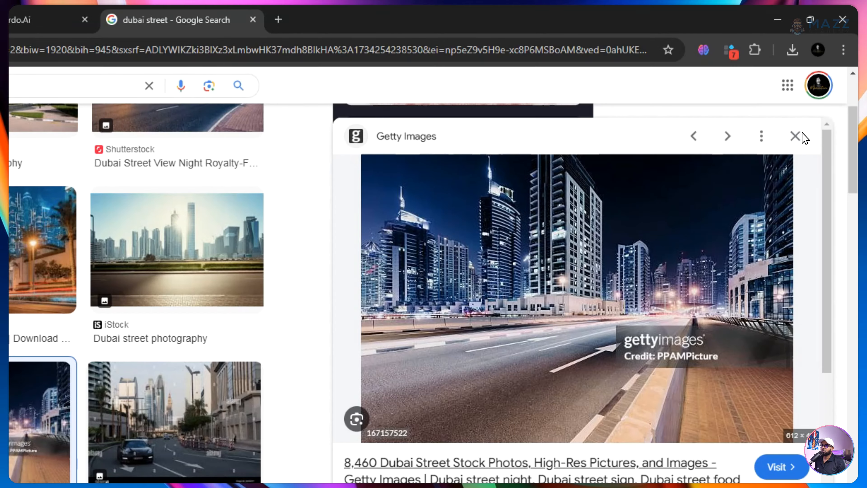
left_click(799, 136)
Step: Return to Sider's Painter and review the generated images, from the tattooed woman back to the spacecraft over the city
left_click(34, 20)
left_click(228, 16)
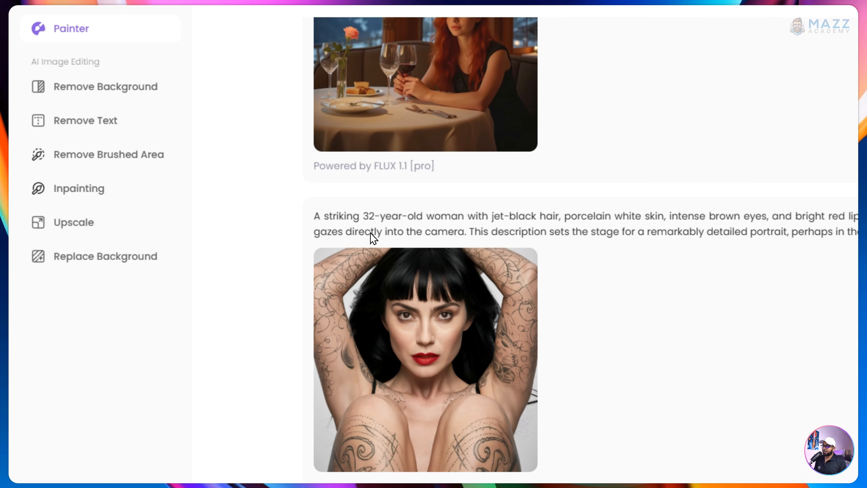
scroll(472, 221, "up", 20)
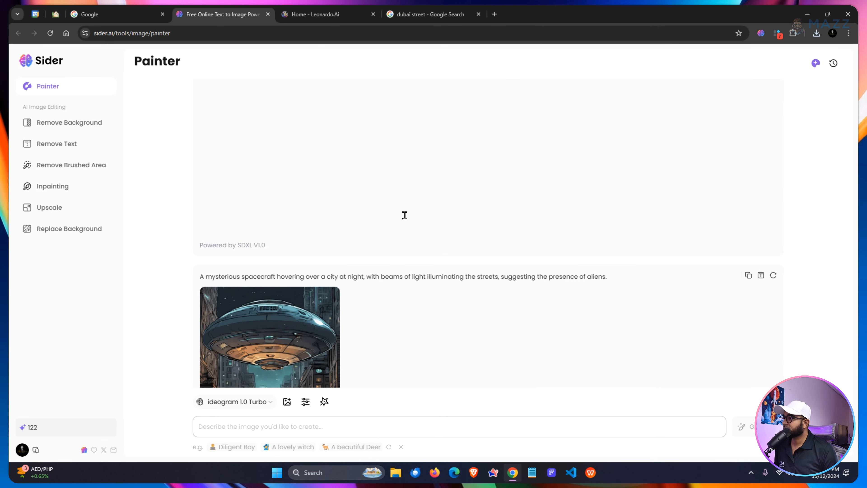
scroll(405, 215, "down", 10)
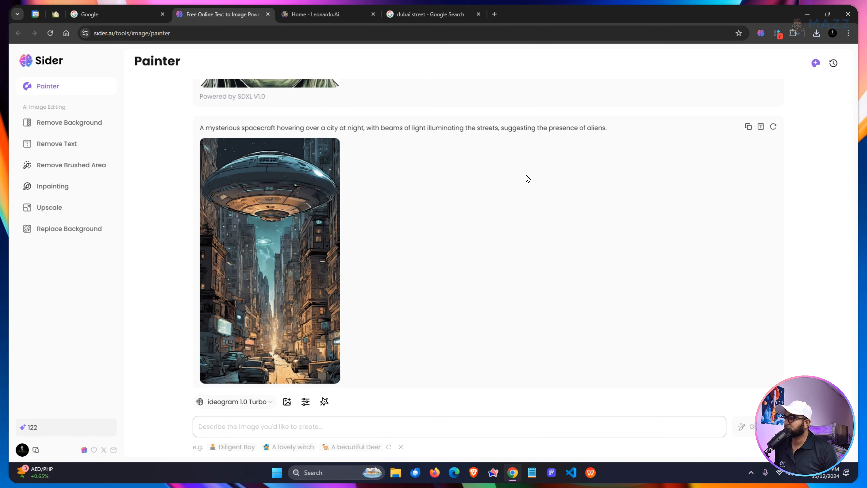
Step: Switch Painter's image model to SDXL V1.0
left_click(240, 404)
left_click(232, 238)
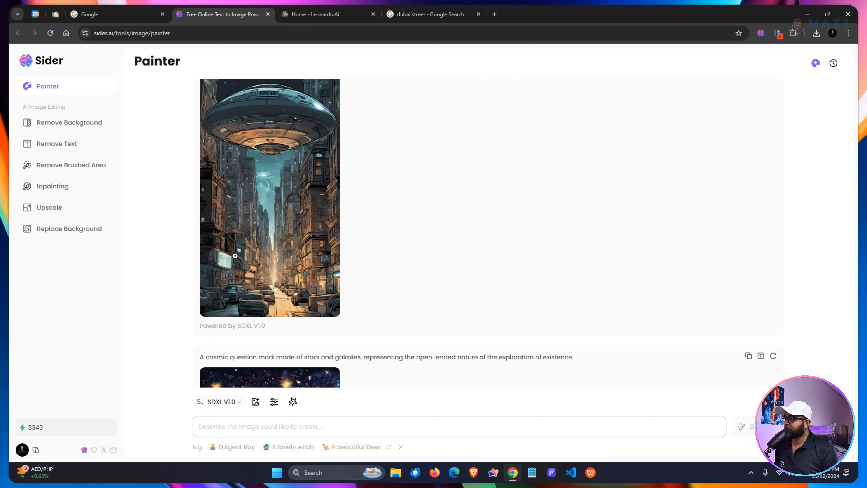
left_click(216, 407)
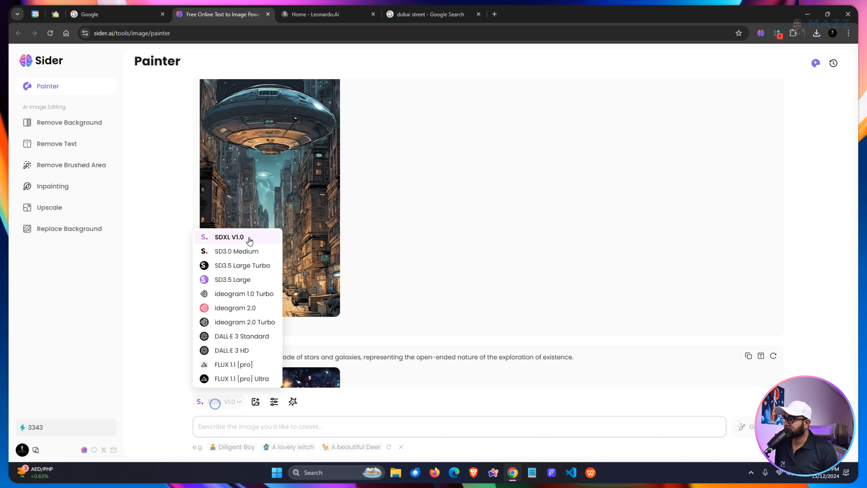
left_click(332, 258)
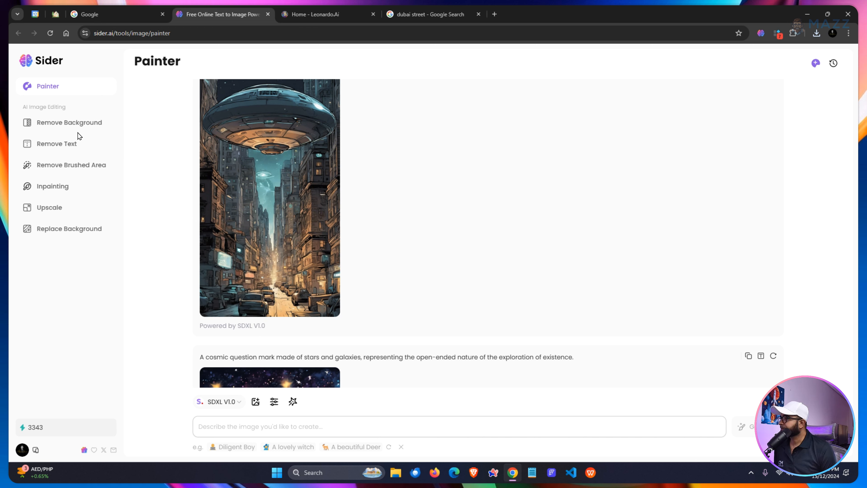
Step: View the Remove Background and Remove Text tool pages and their example images
left_click(73, 126)
left_click(67, 146)
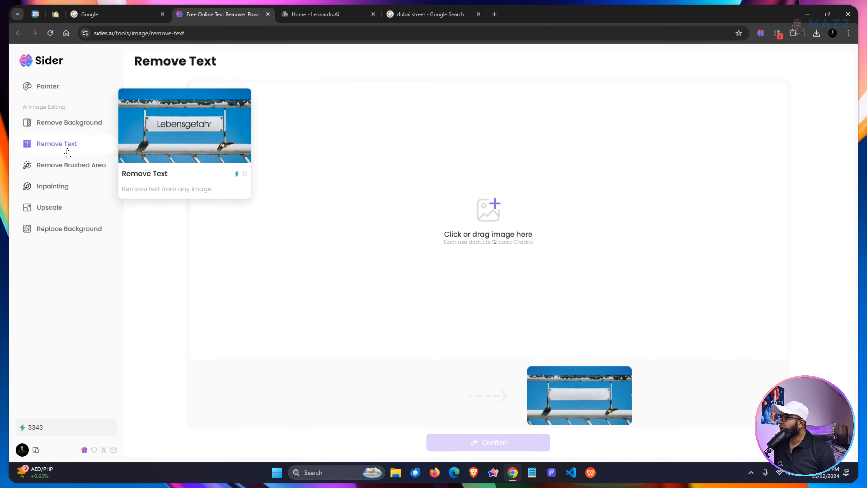
left_click(68, 128)
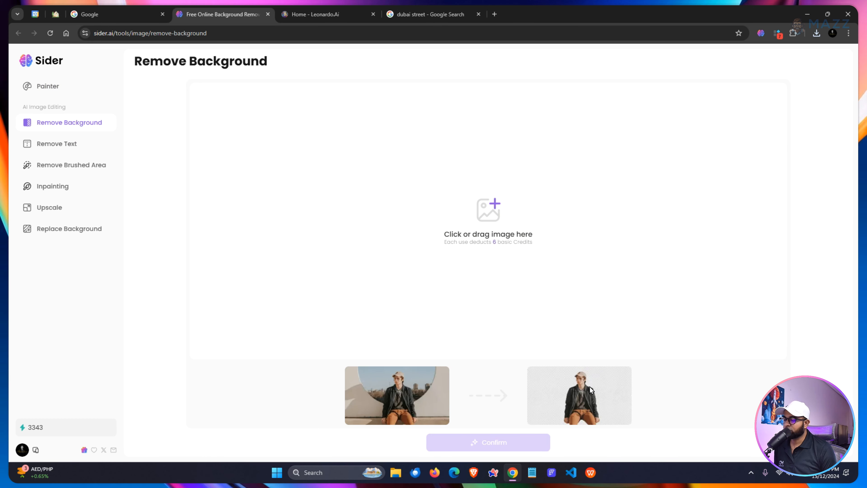
Step: In Remove Text, upload the saved Dubai night street photo, remove its text and compare the original with the result
left_click(65, 147)
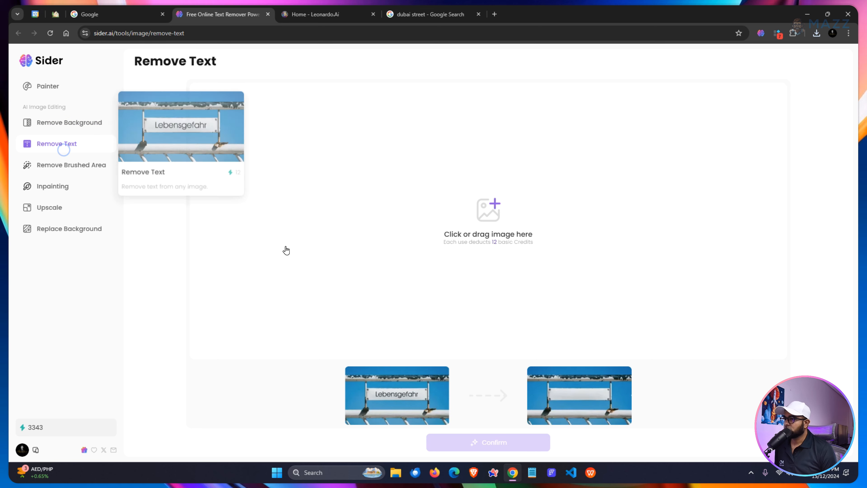
left_click(479, 187)
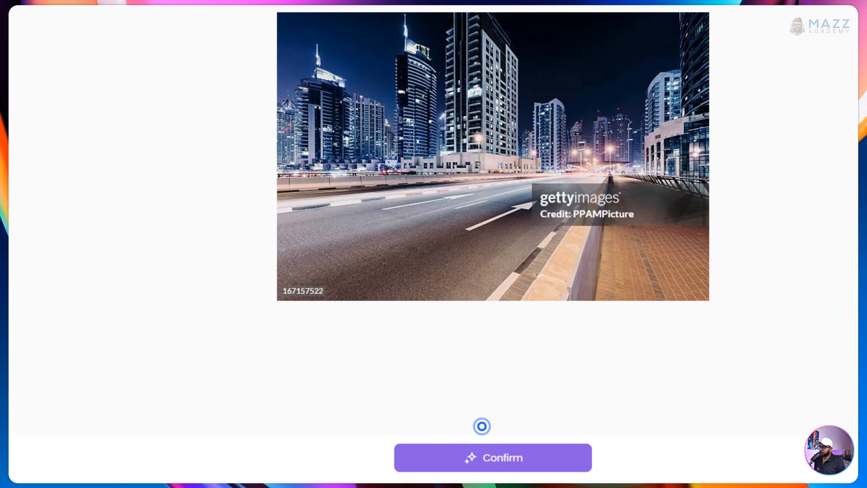
left_click(526, 455)
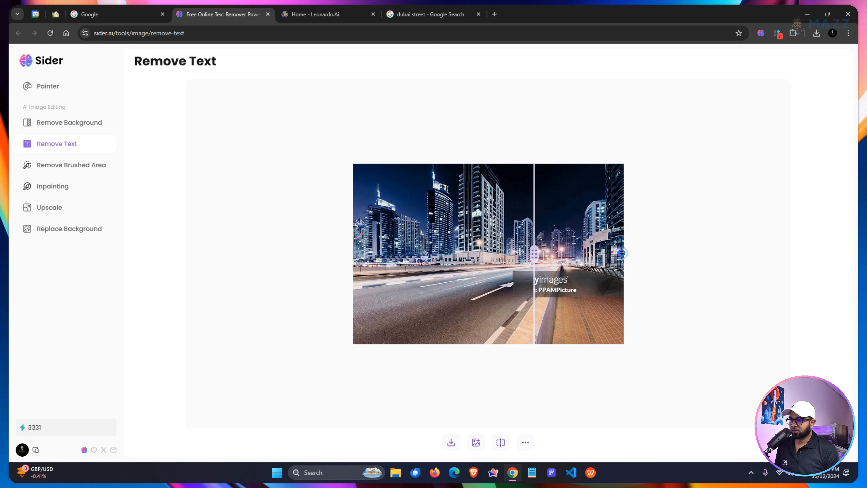
left_click_drag(424, 261, 664, 261)
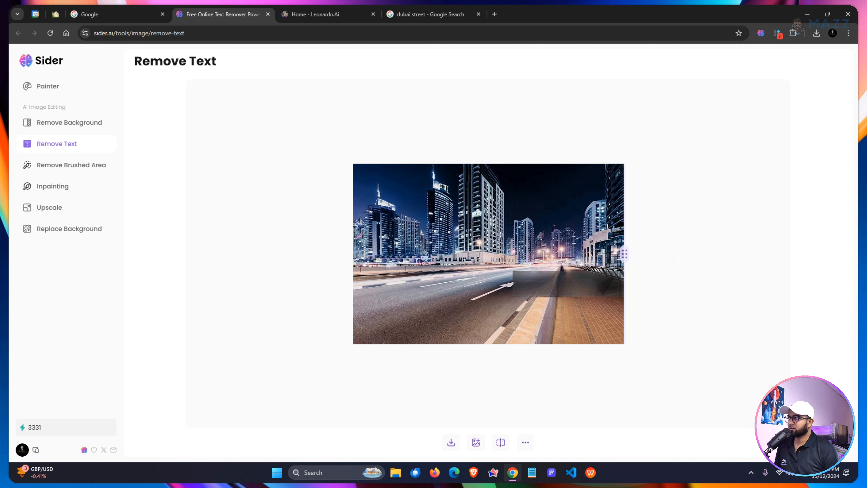
Step: View the Remove Brushed Area, Inpainting, Upscale and Replace Background tool pages and their example images
left_click(63, 171)
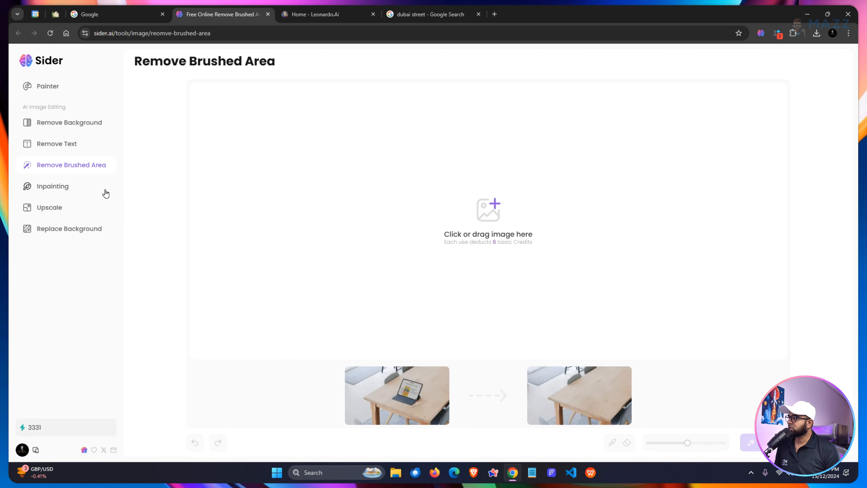
left_click(76, 188)
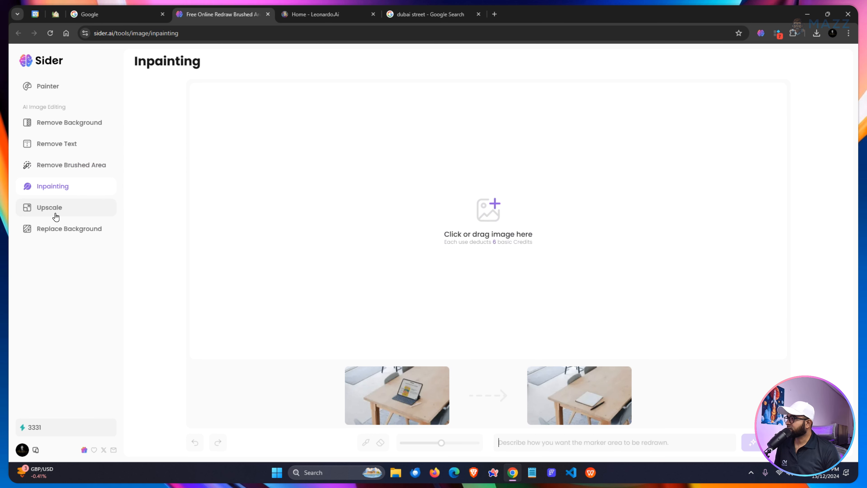
left_click(53, 213)
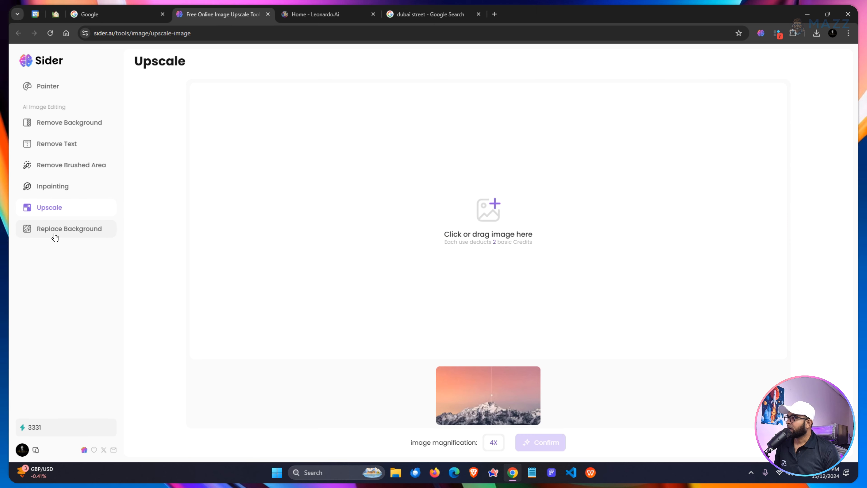
left_click(55, 237)
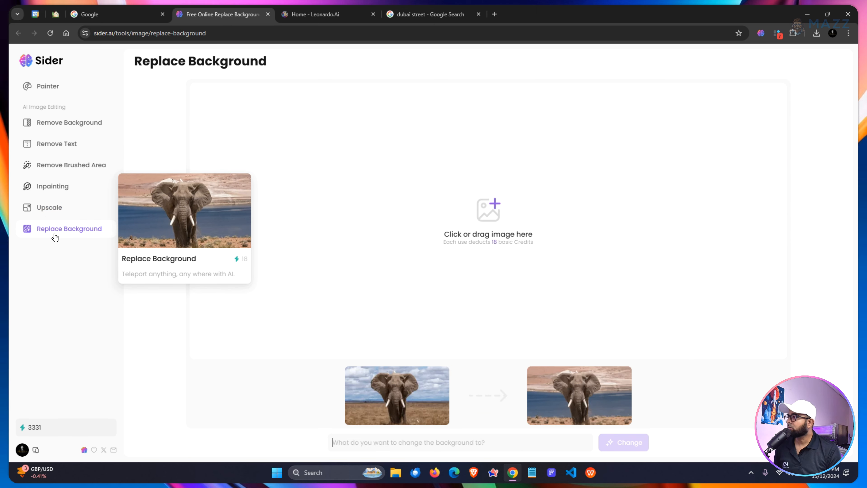
mouse_move(96, 167)
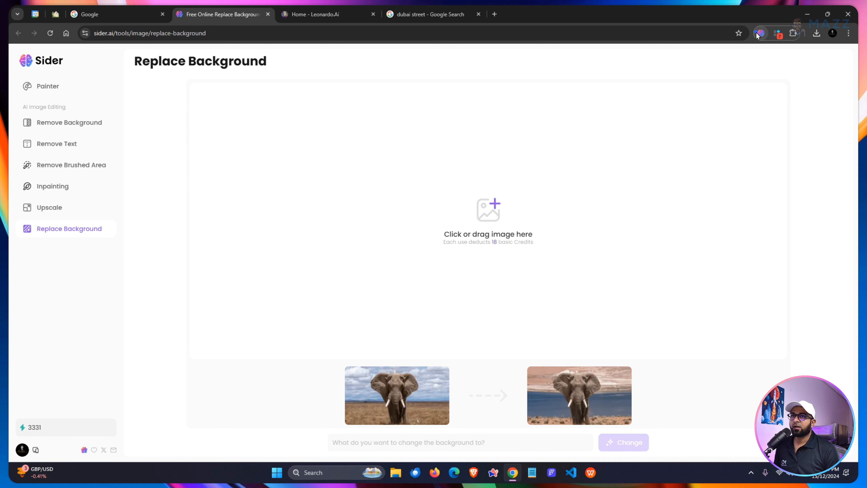
Step: Open the Sider browser extension's sidebar and look through its Translate and Image tools down to Upscale
left_click(761, 33)
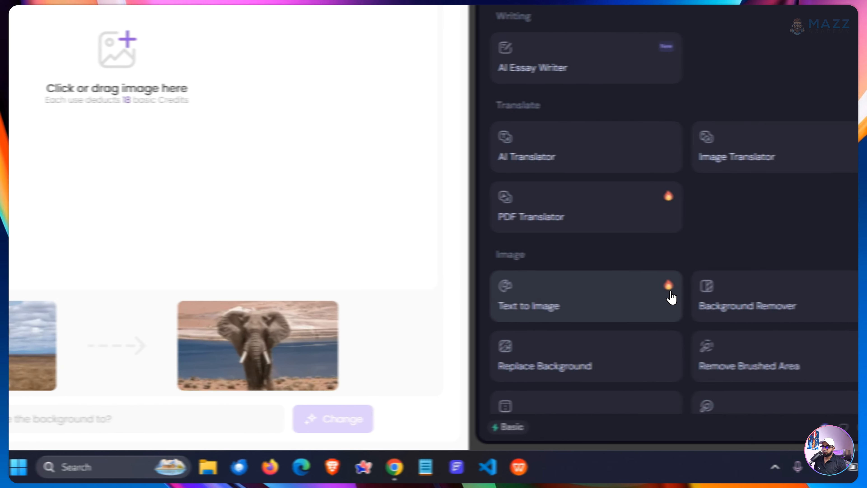
scroll(587, 297, "down", 3)
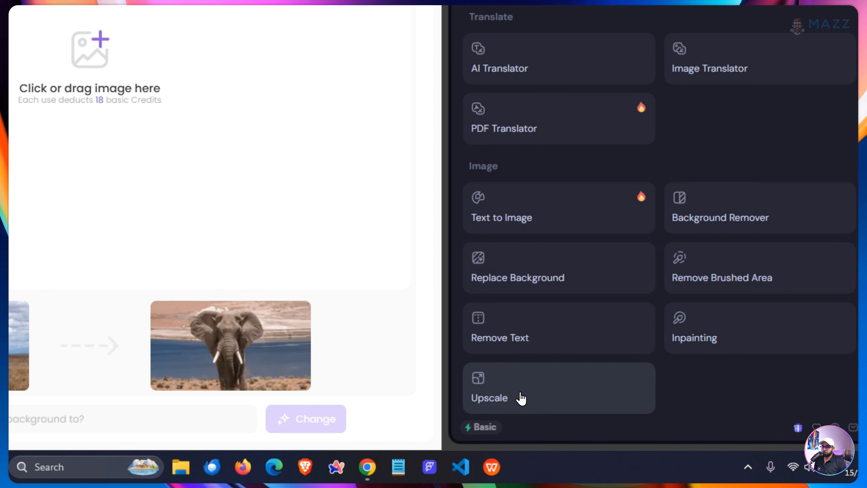